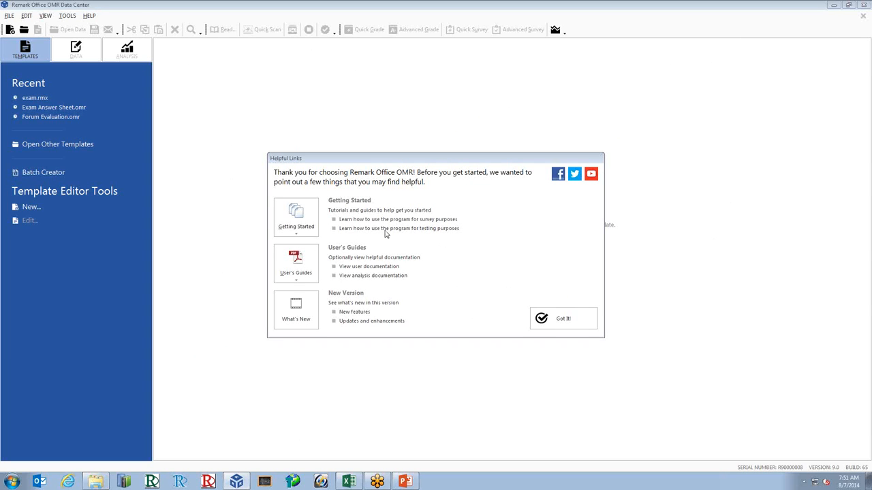
Review the available getting started guides and user's guides in the Helpful Links window, and dismiss it.
{"action": "left_click", "coordinate": [302, 236]}
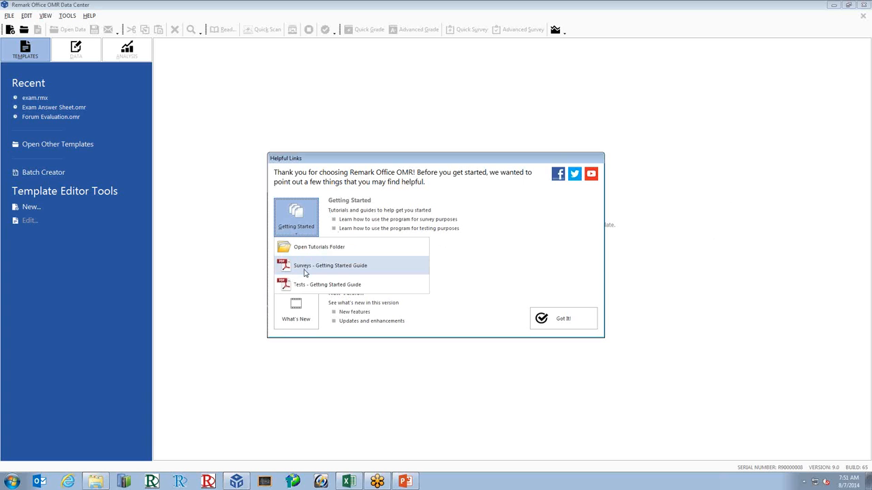
{"action": "left_click", "coordinate": [297, 230]}
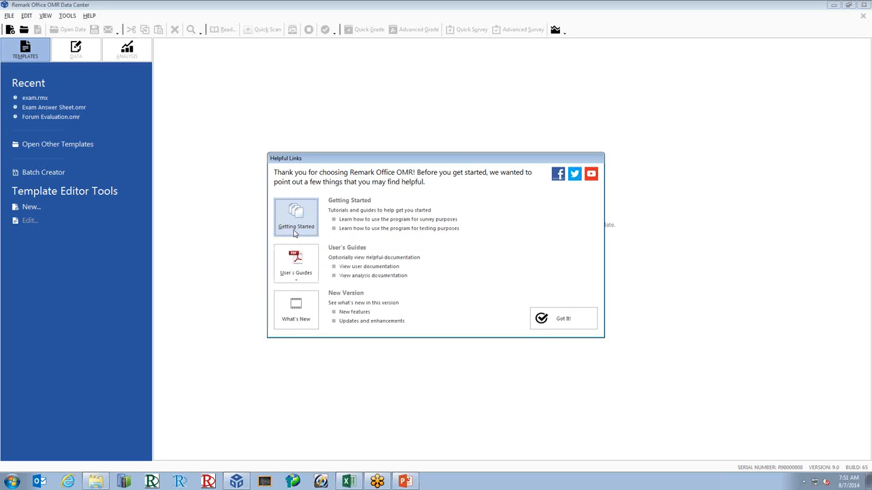
{"action": "left_click", "coordinate": [300, 280]}
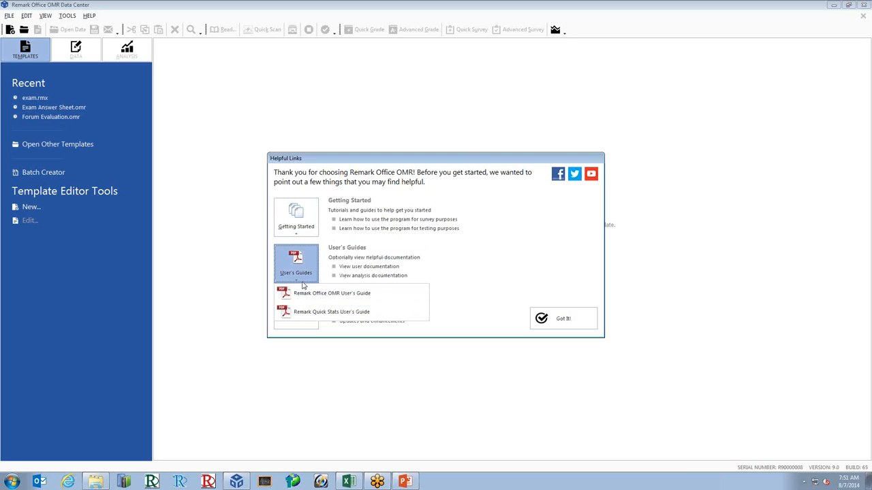
{"action": "left_click", "coordinate": [304, 286]}
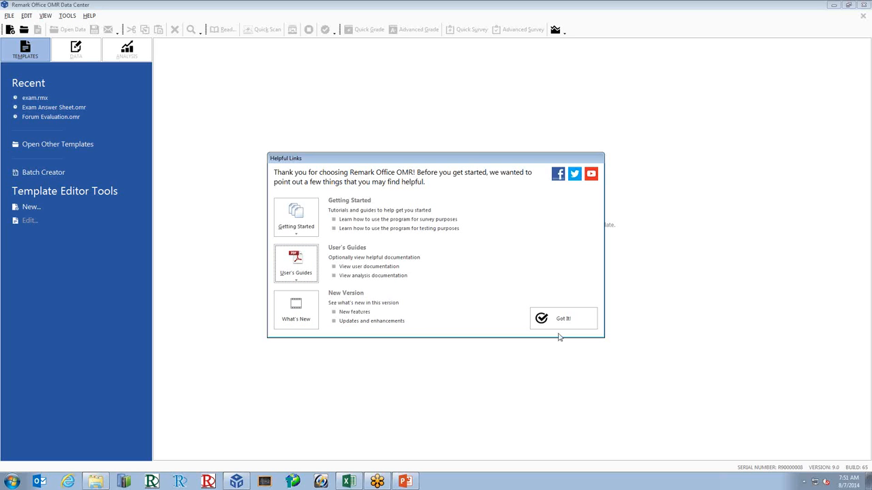
{"action": "left_click", "coordinate": [562, 320]}
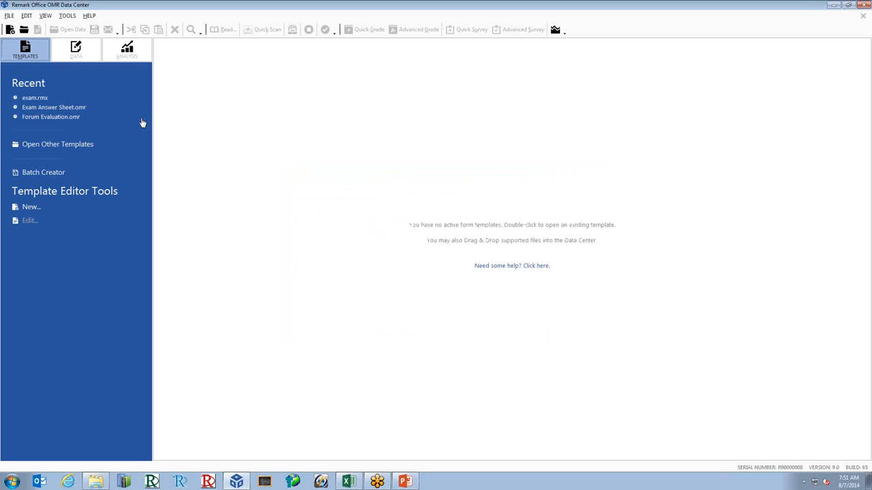
Open the recent template Exam Answer Sheet.omr and load it in the Template Editor for editing.
{"action": "left_click", "coordinate": [87, 107]}
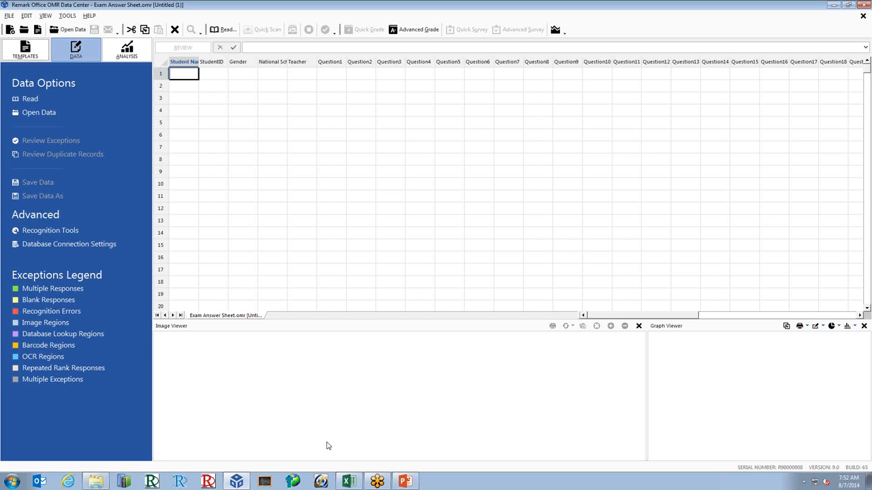
{"action": "left_click", "coordinate": [26, 49]}
{"action": "left_click", "coordinate": [29, 222]}
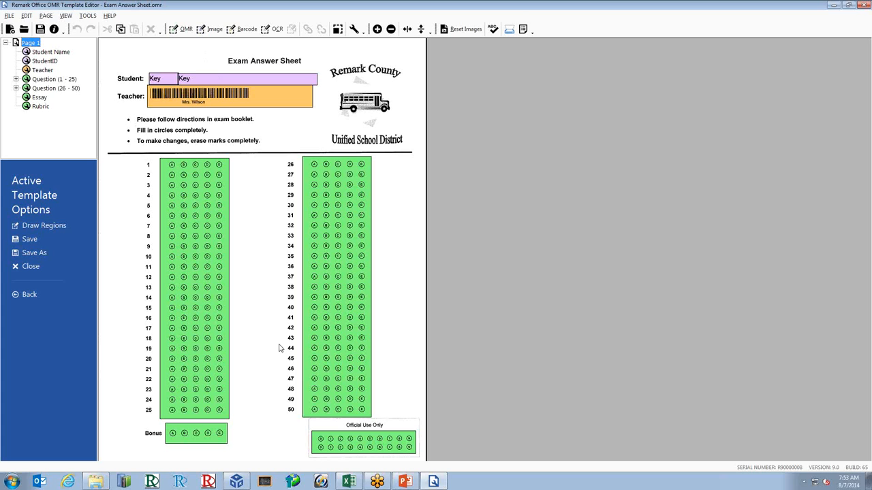
Delete the Rubric region covering the Bonus answer row below question 25.
{"action": "left_click", "coordinate": [200, 444]}
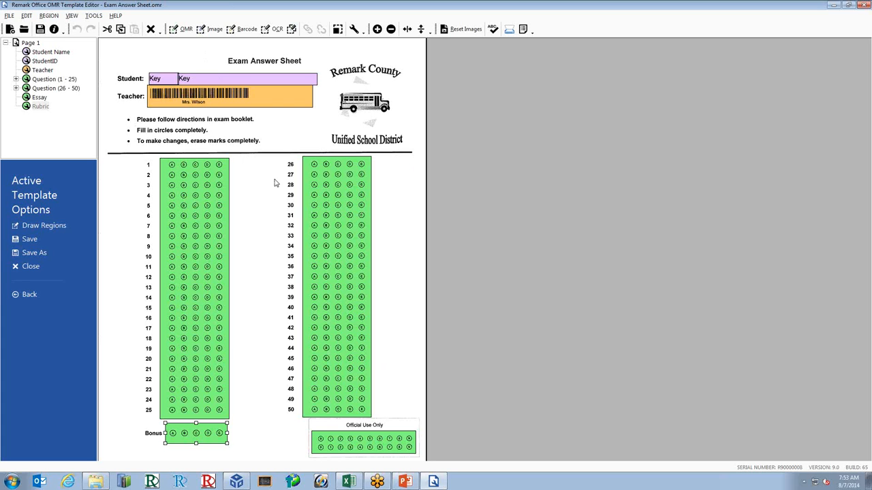
{"action": "left_click", "coordinate": [206, 435]}
{"action": "left_click", "coordinate": [207, 438]}
{"action": "key", "text": "Delete"}
{"action": "left_click", "coordinate": [404, 267]}
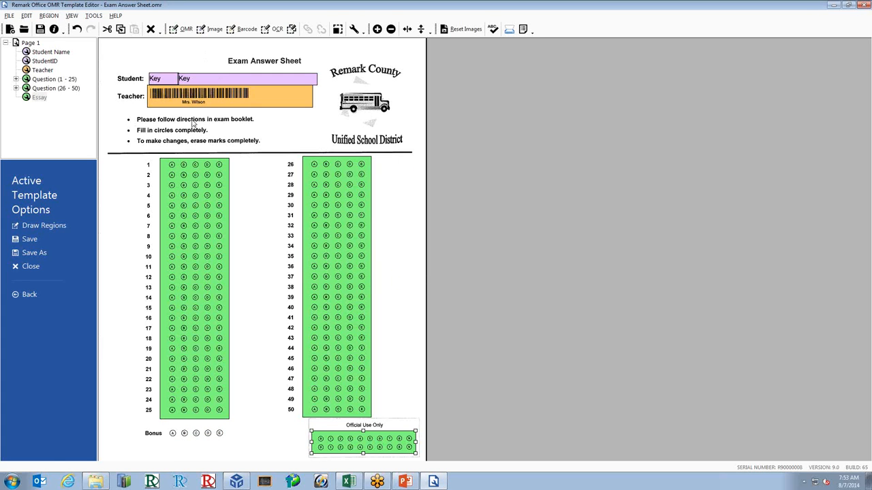
Save the template without the Rubric region and open the modified version in a new tab of the Data Center.
{"action": "left_click", "coordinate": [41, 29]}
{"action": "left_click", "coordinate": [236, 481]}
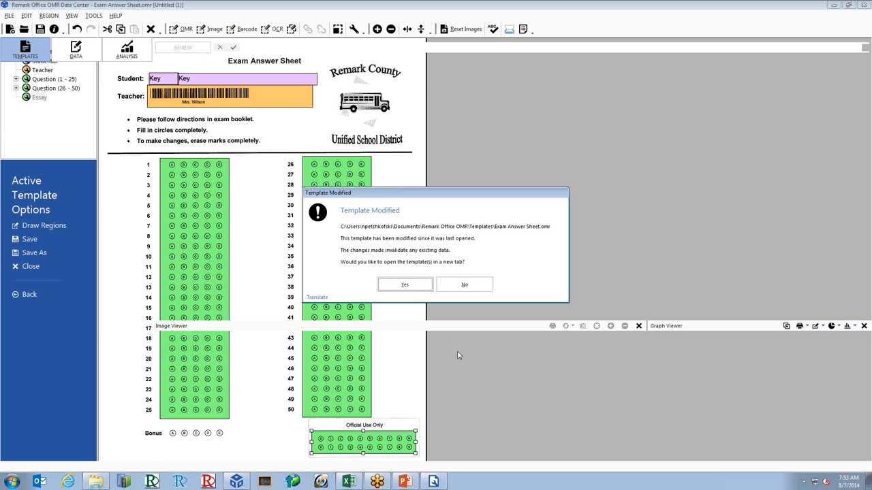
{"action": "left_click", "coordinate": [413, 289]}
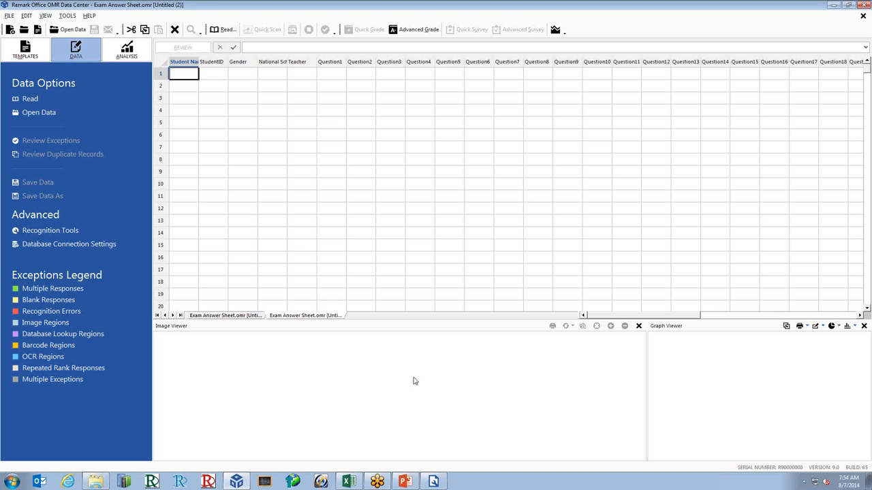
Back in the Template Editor, draw an OMR region around the Bonus row, name it Rubric and apply the A to E label scale.
{"action": "left_click", "coordinate": [435, 483]}
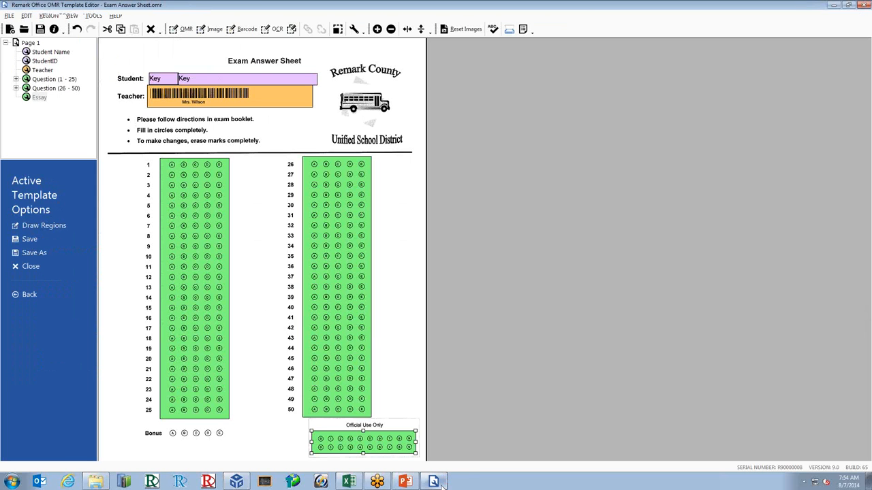
{"action": "left_click", "coordinate": [58, 89]}
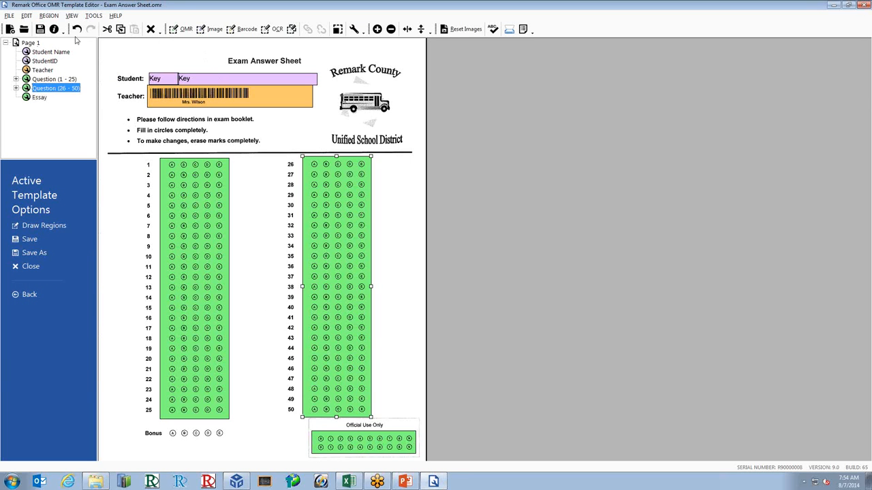
{"action": "left_click", "coordinate": [179, 31]}
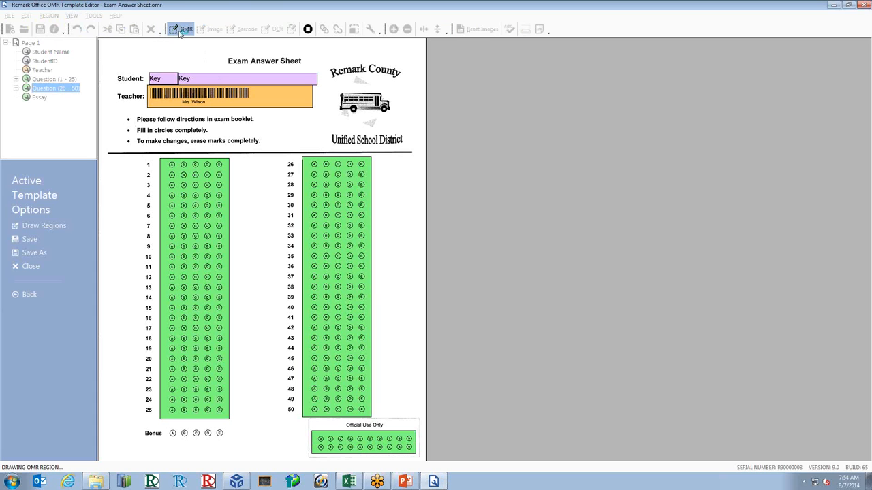
{"action": "left_click_drag", "start_coordinate": [164, 424], "coordinate": [228, 441]}
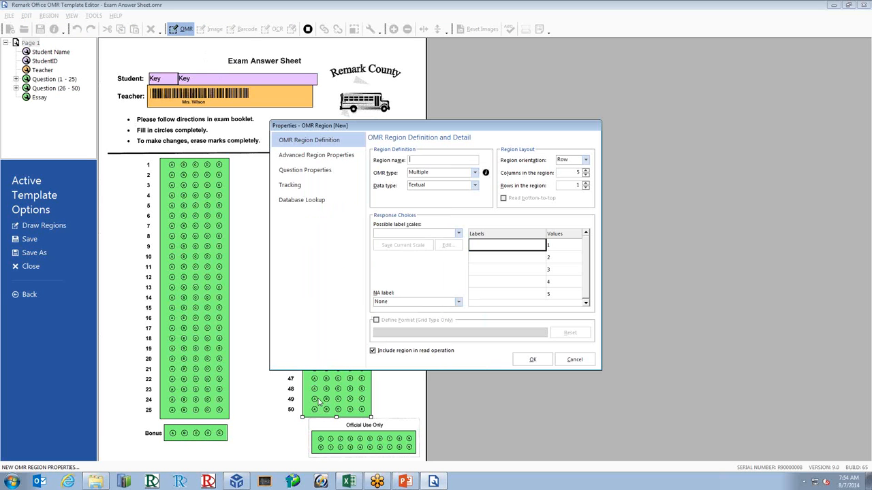
{"action": "type", "text": "Rubric"}
{"action": "left_click", "coordinate": [458, 234]}
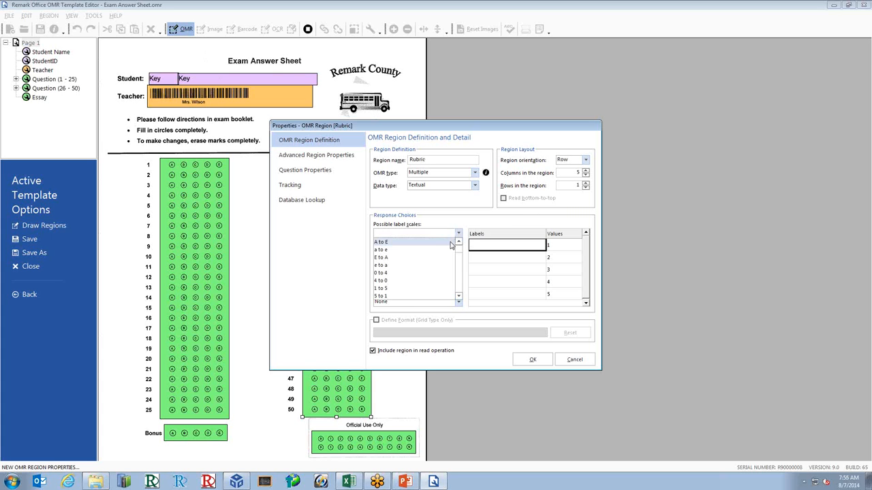
{"action": "left_click", "coordinate": [451, 243]}
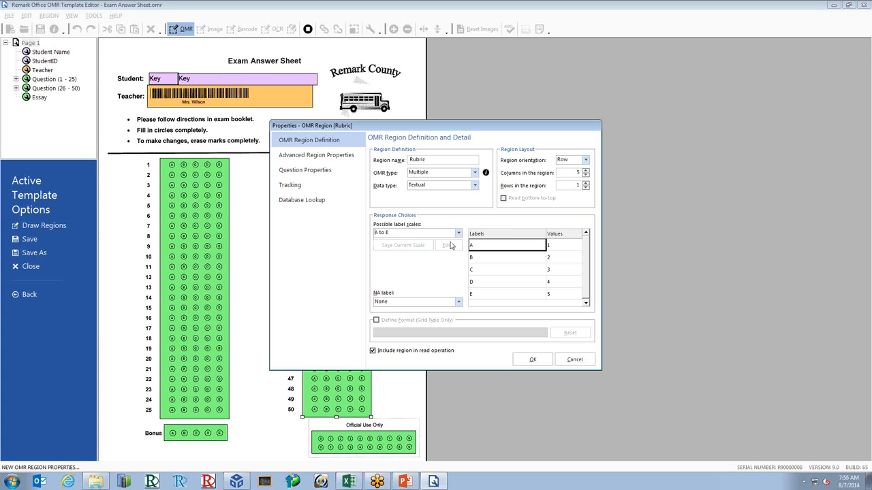
Set the Rubric region's item test type to Rubric in its advanced properties and accept the region.
{"action": "left_click", "coordinate": [334, 161]}
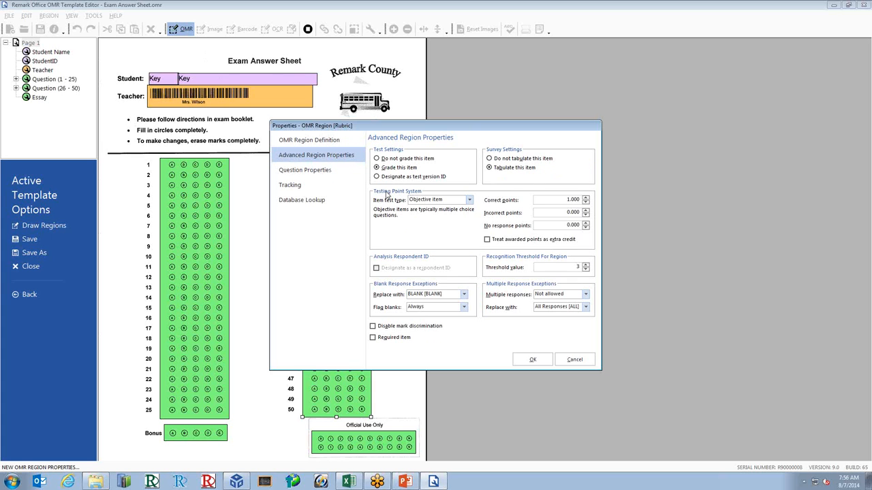
{"action": "left_click", "coordinate": [468, 200]}
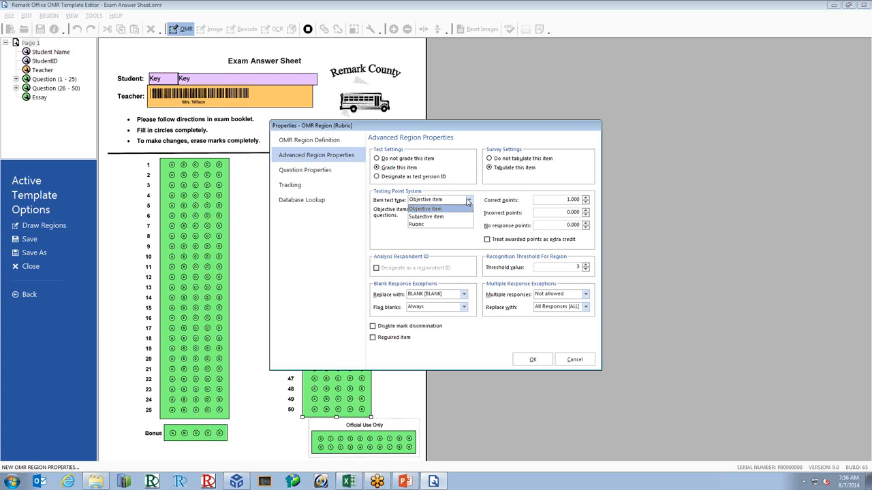
{"action": "left_click", "coordinate": [416, 225]}
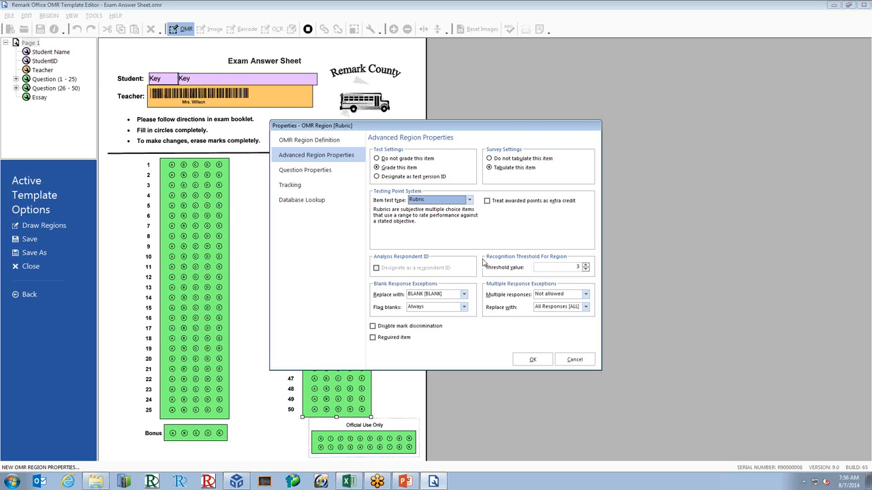
{"action": "left_click", "coordinate": [520, 363]}
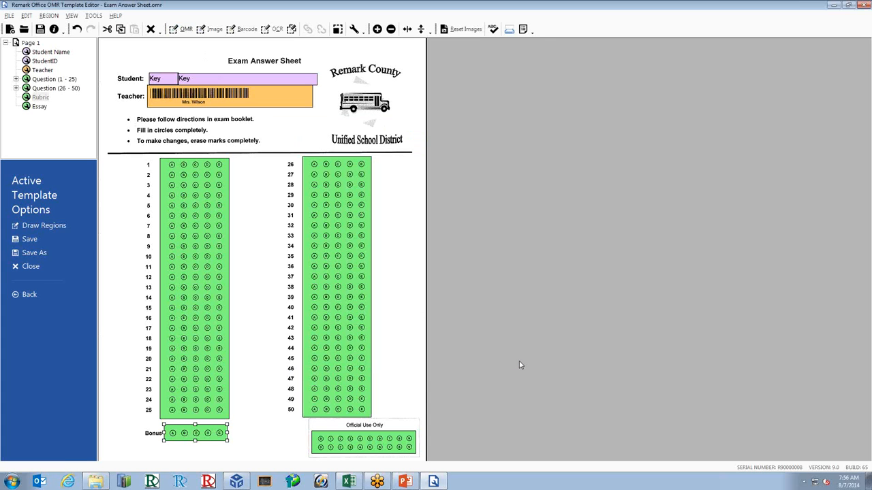
Save the template with the redrawn Rubric region and open the modified version in a new Data Center tab.
{"action": "left_click", "coordinate": [41, 29]}
{"action": "left_click", "coordinate": [266, 479]}
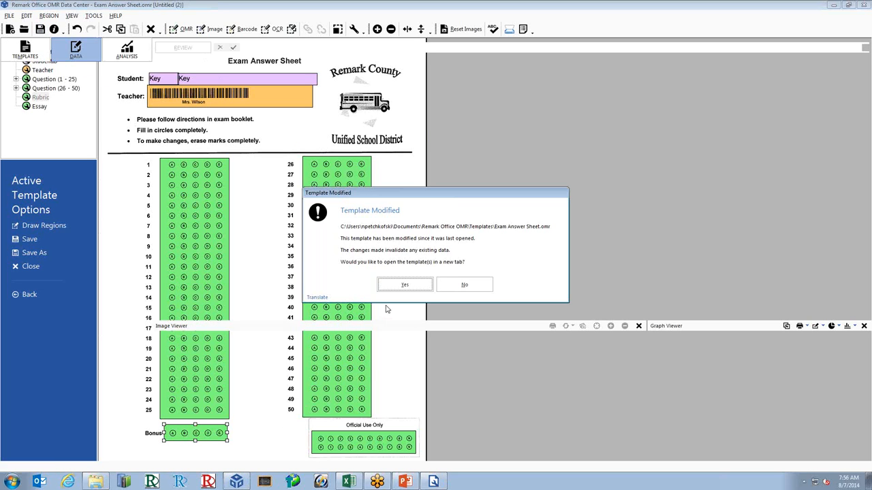
{"action": "left_click", "coordinate": [403, 286]}
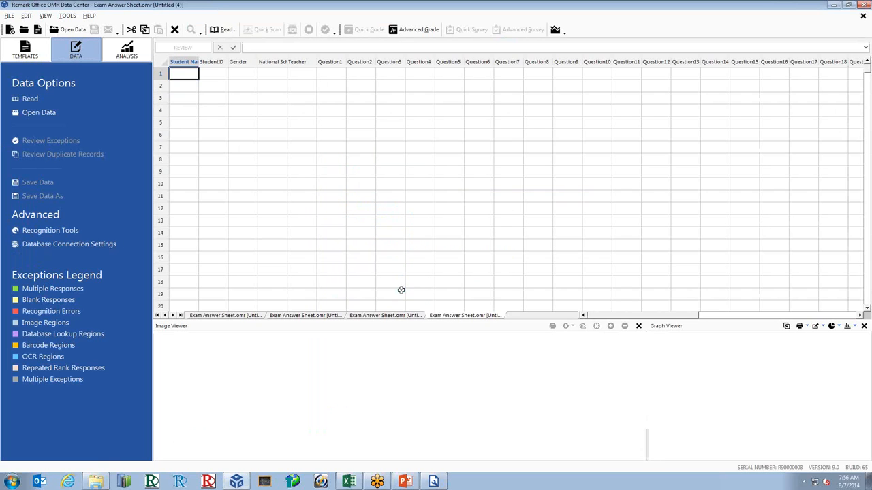
Start a read operation from image files and review its advanced data collection options and recognition settings without changing them.
{"action": "left_click", "coordinate": [32, 99]}
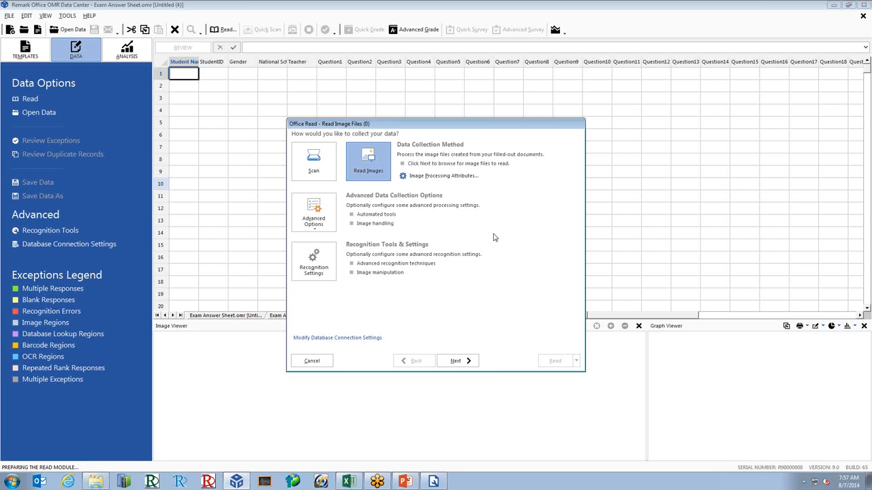
{"action": "left_click", "coordinate": [314, 230]}
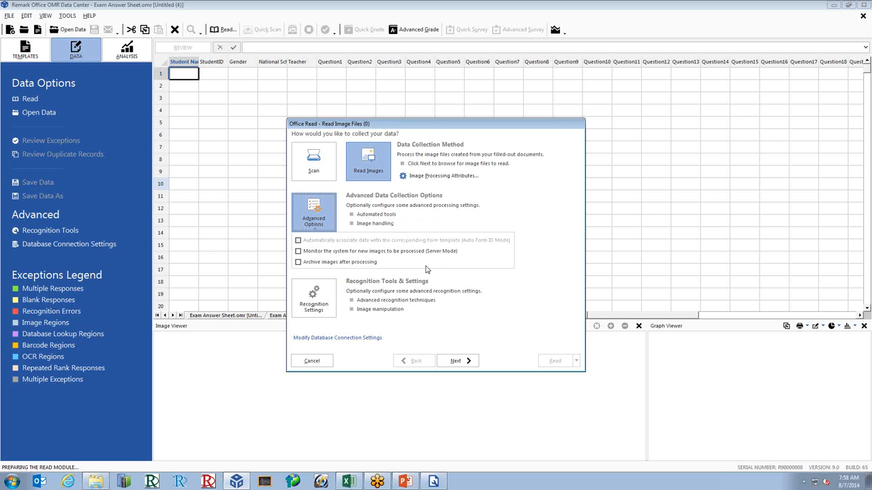
{"action": "left_click", "coordinate": [323, 230]}
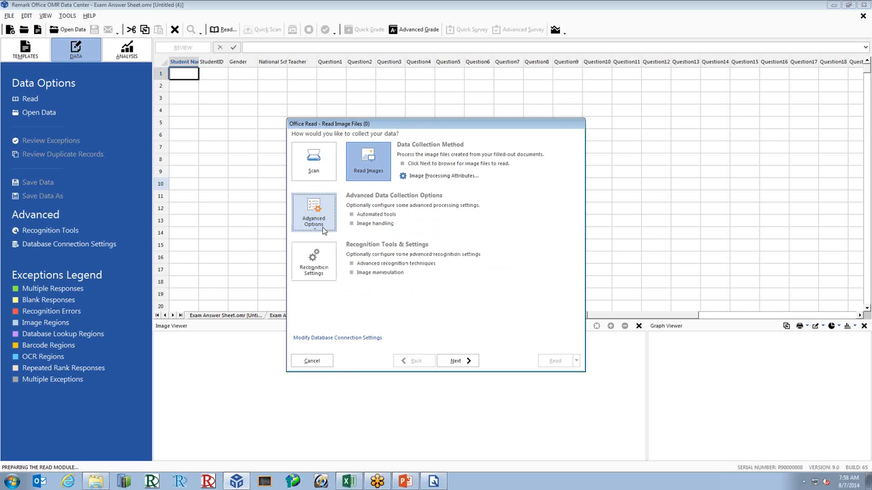
{"action": "left_click", "coordinate": [324, 230]}
{"action": "left_click", "coordinate": [323, 231]}
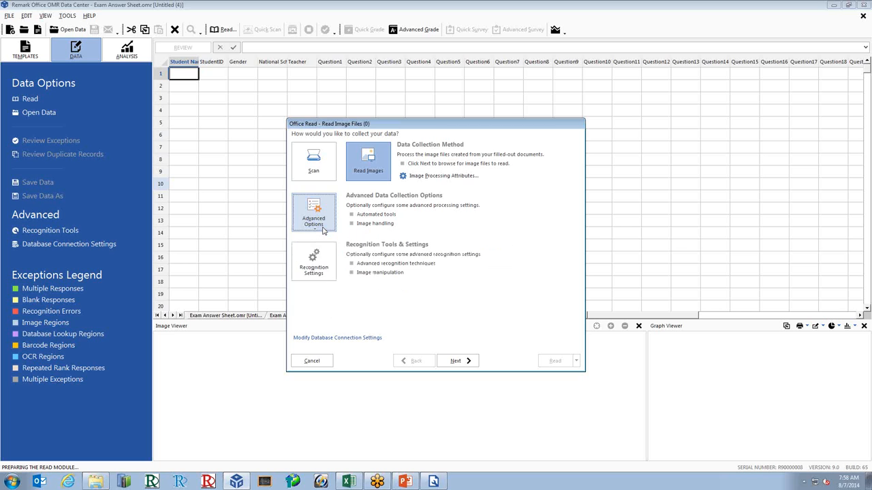
{"action": "left_click", "coordinate": [324, 272]}
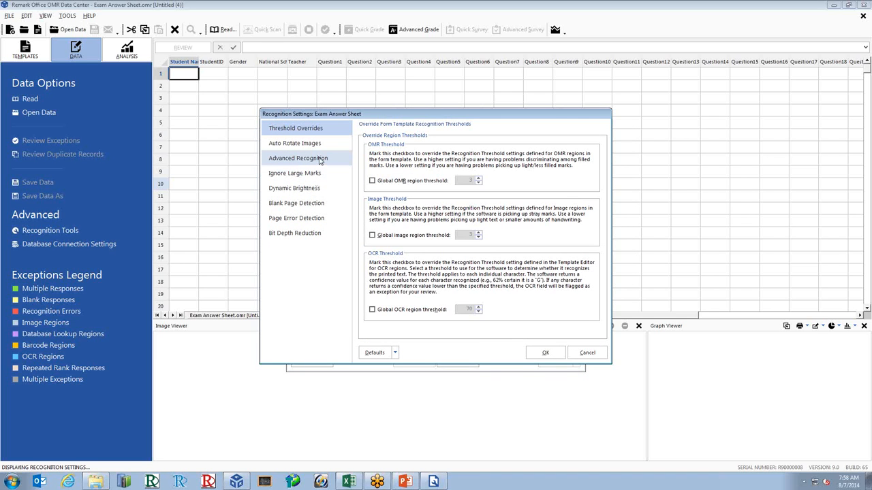
{"action": "left_click", "coordinate": [587, 353]}
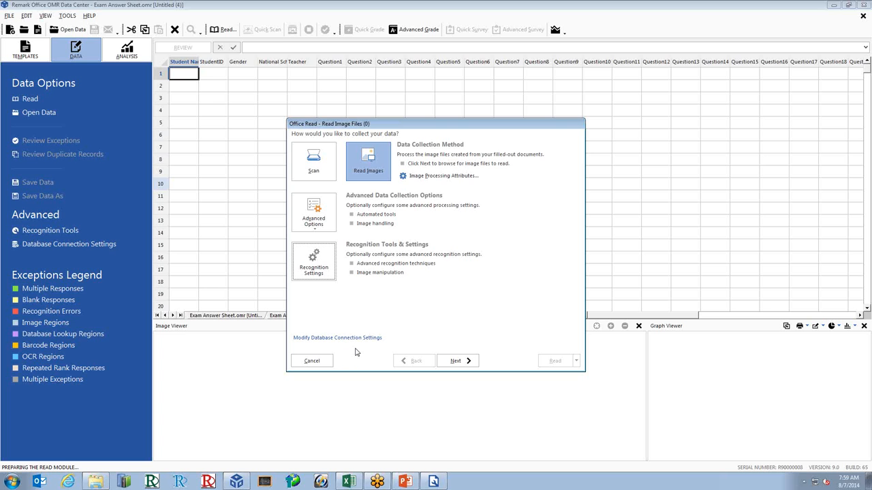
Examine the student records in Excel's Student Database.xlsx, and return to the Data Center to review the StudentID region's database connection settings.
{"action": "left_click", "coordinate": [348, 481]}
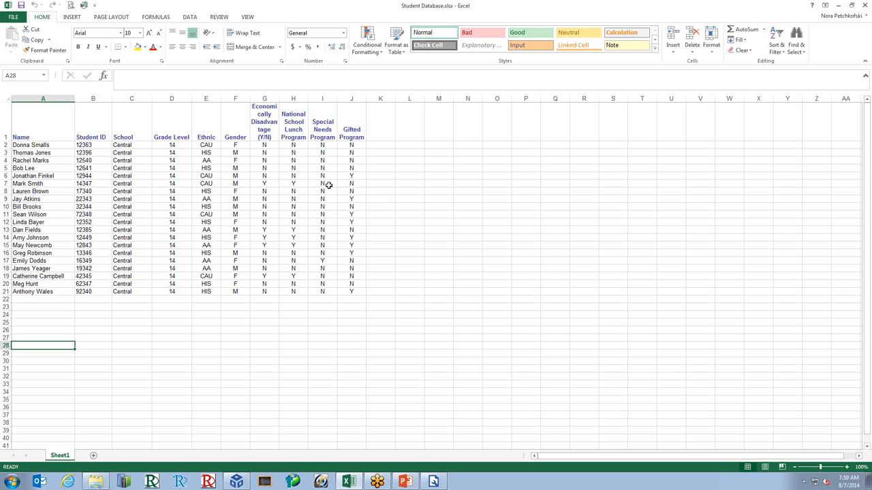
{"action": "left_click", "coordinate": [239, 482]}
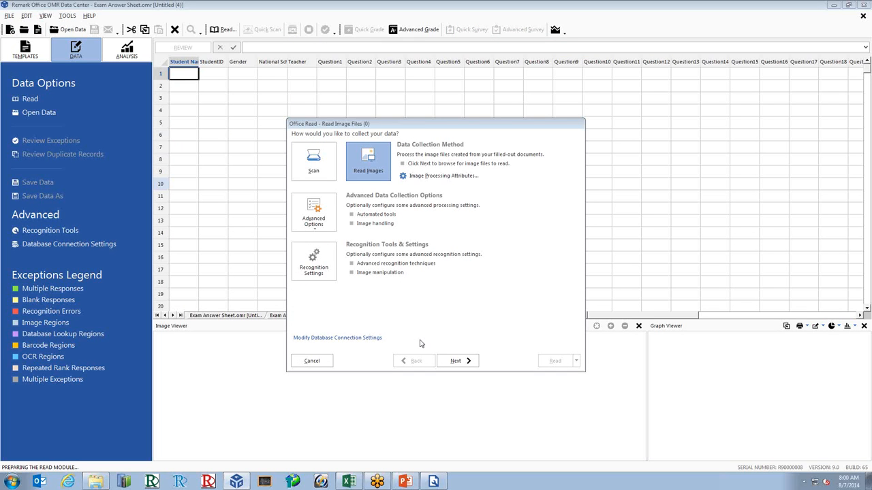
{"action": "left_click", "coordinate": [377, 338]}
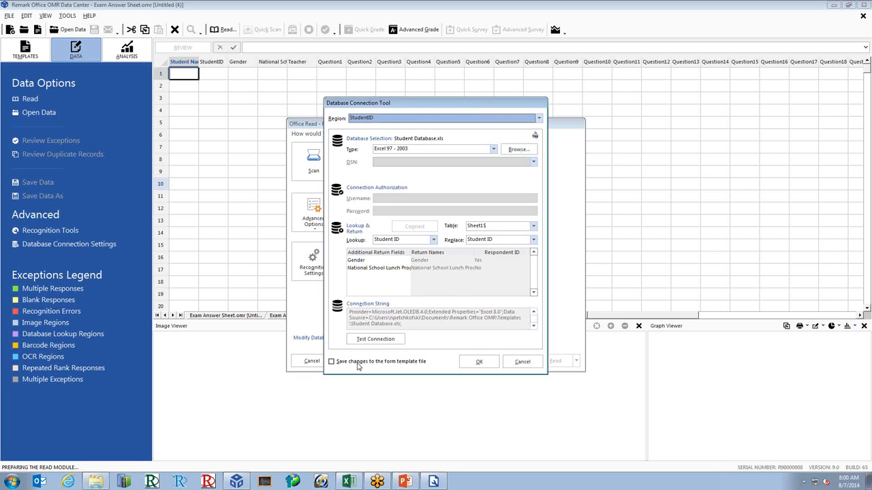
{"action": "left_click", "coordinate": [522, 366]}
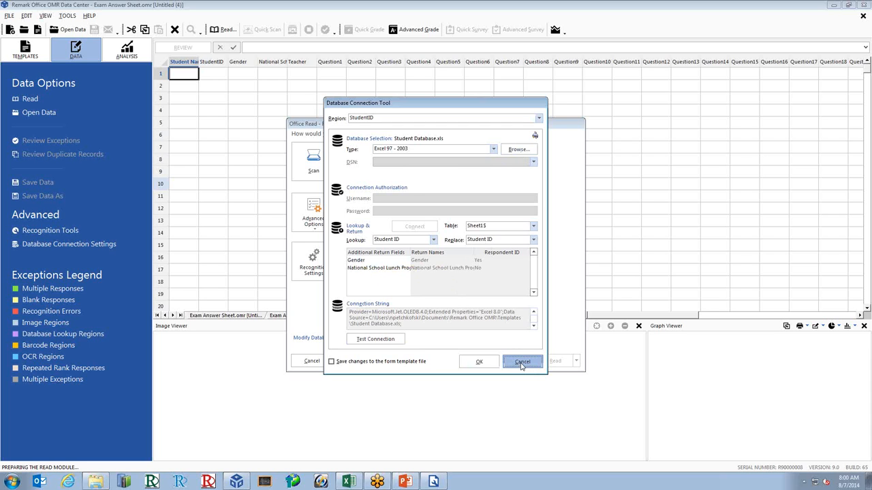
{"action": "left_click", "coordinate": [522, 362]}
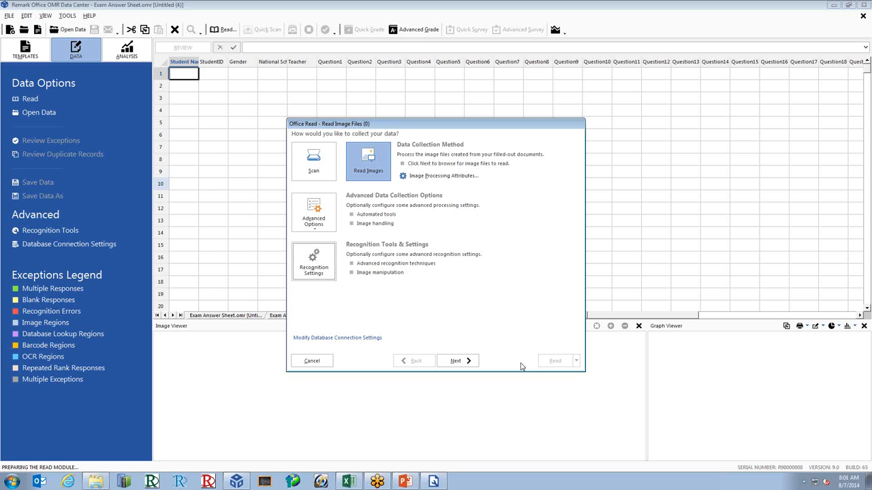
Add all image files from the Exam Demonstration Files folder, read them, and inspect the flagged blank and multiple-response cells.
{"action": "left_click", "coordinate": [467, 361]}
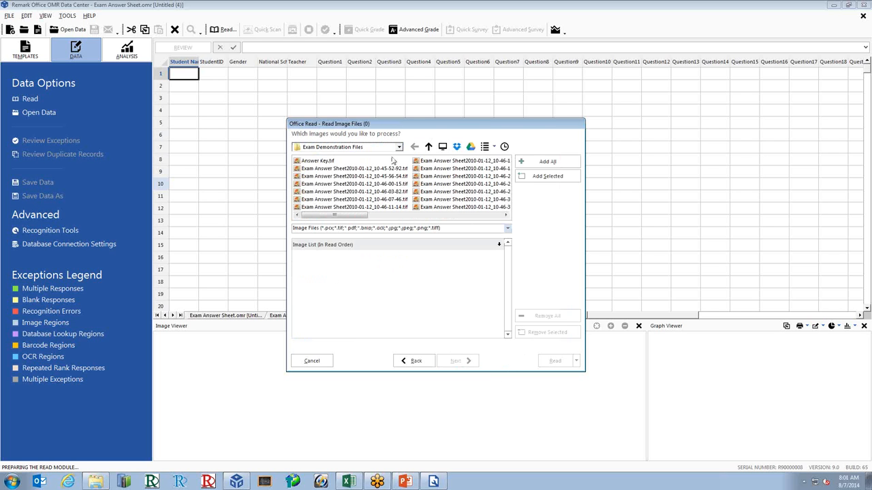
{"action": "left_click", "coordinate": [538, 164]}
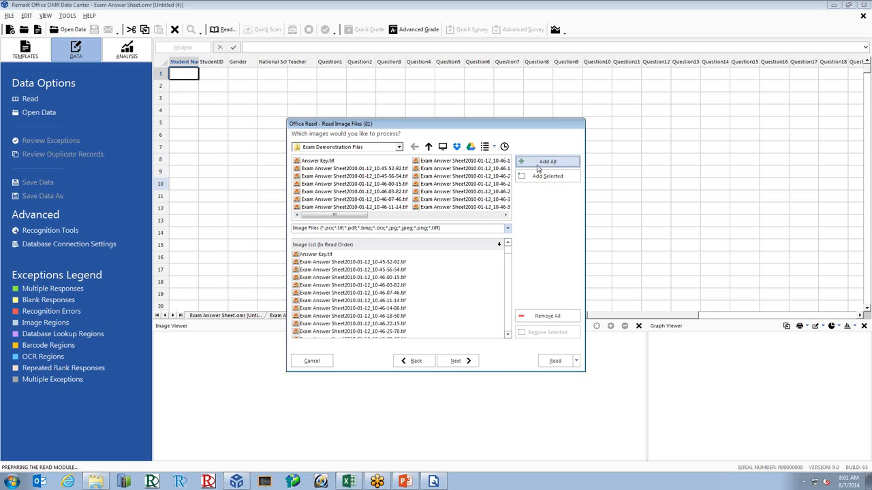
{"action": "left_click", "coordinate": [554, 363]}
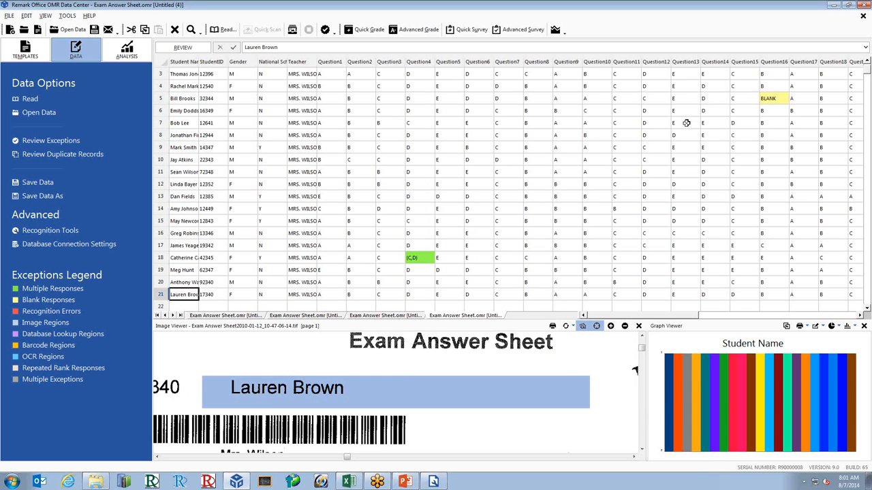
{"action": "mouse_move", "coordinate": [768, 94]}
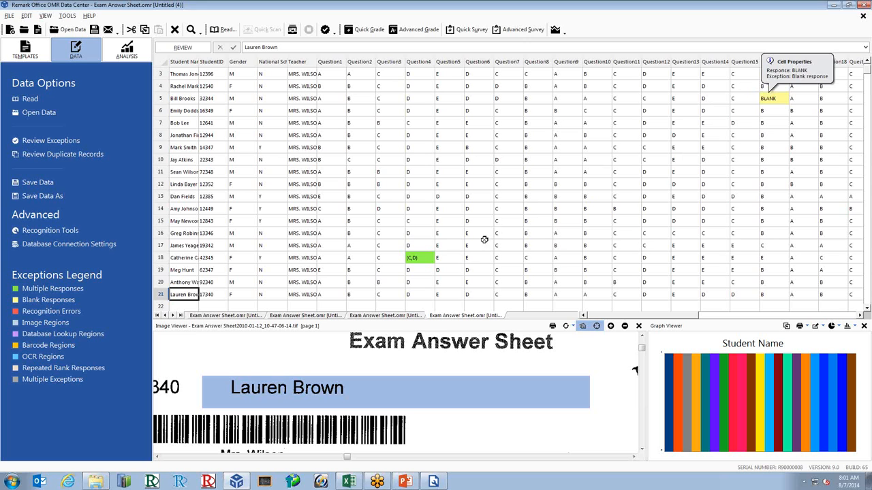
{"action": "mouse_move", "coordinate": [421, 260]}
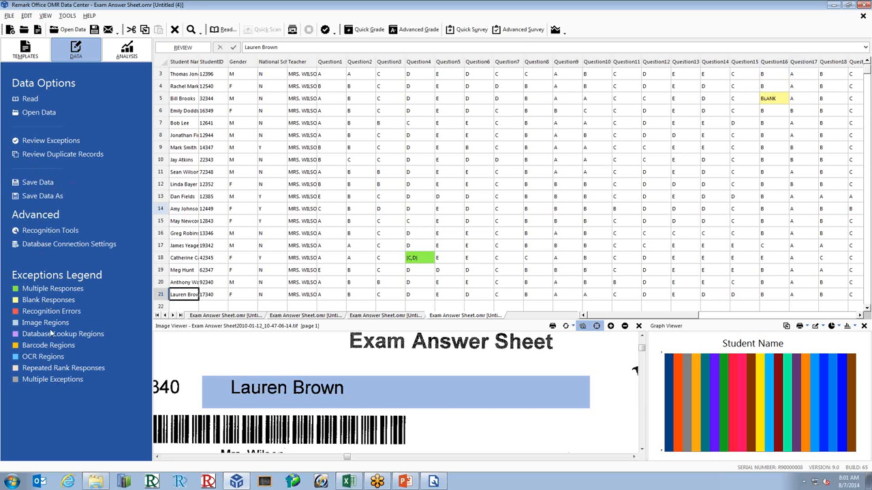
Review the exceptions, correct Question37 in row 12 and Question4 in row 18 to D, and save the review changes.
{"action": "left_click", "coordinate": [51, 141]}
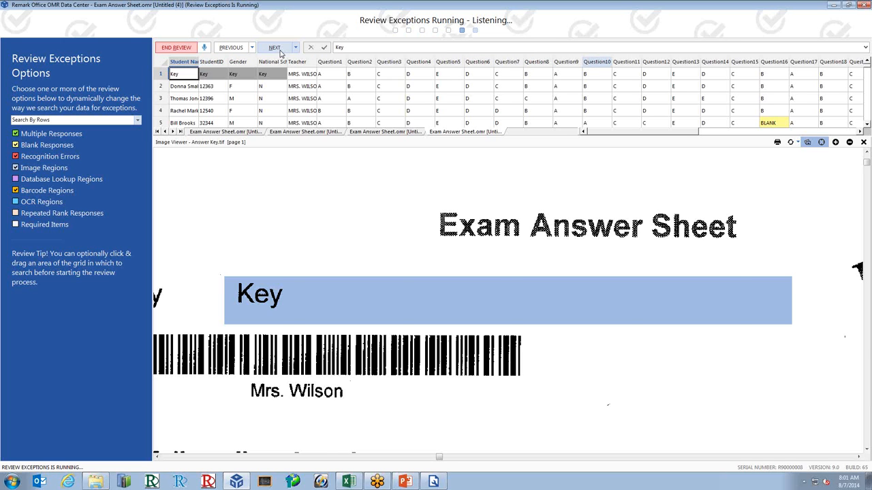
{"action": "left_click", "coordinate": [281, 53]}
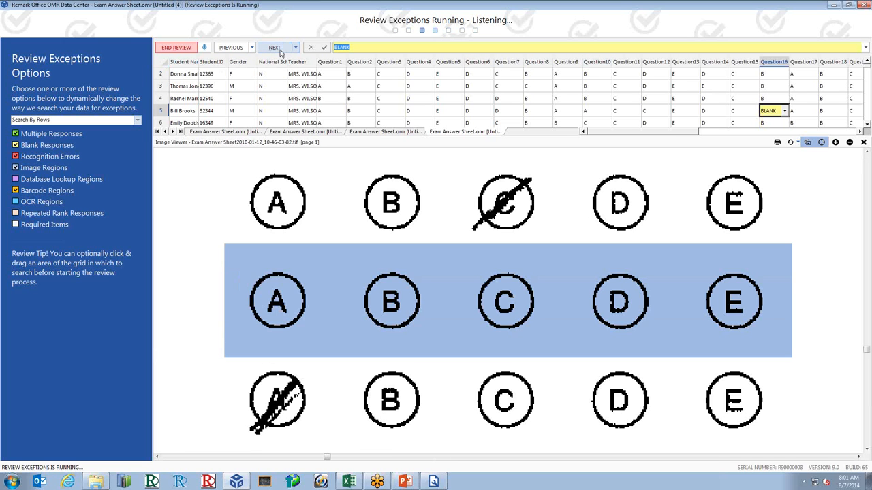
{"action": "left_click", "coordinate": [280, 53]}
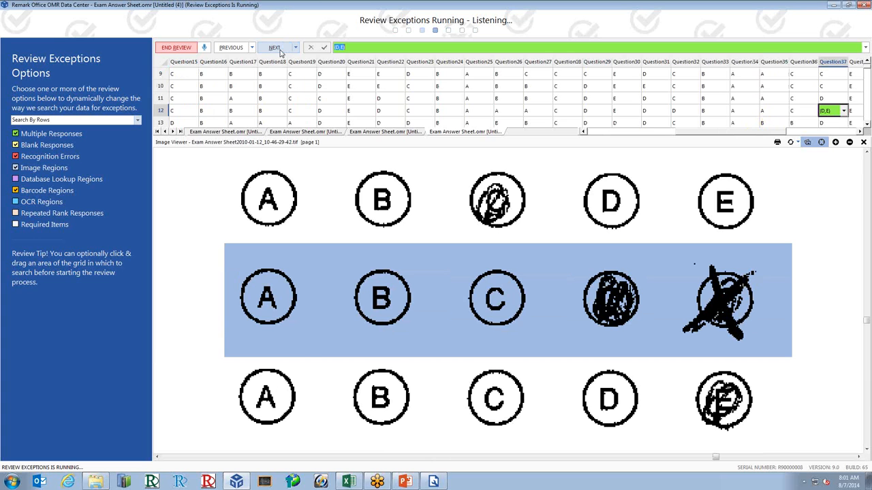
{"action": "left_click", "coordinate": [280, 53]}
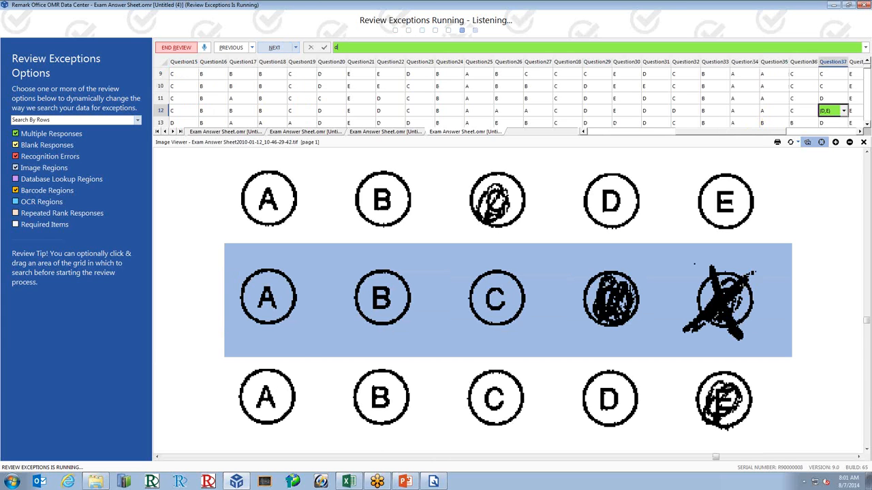
{"action": "type", "text": "D"}
{"action": "left_click", "coordinate": [280, 54]}
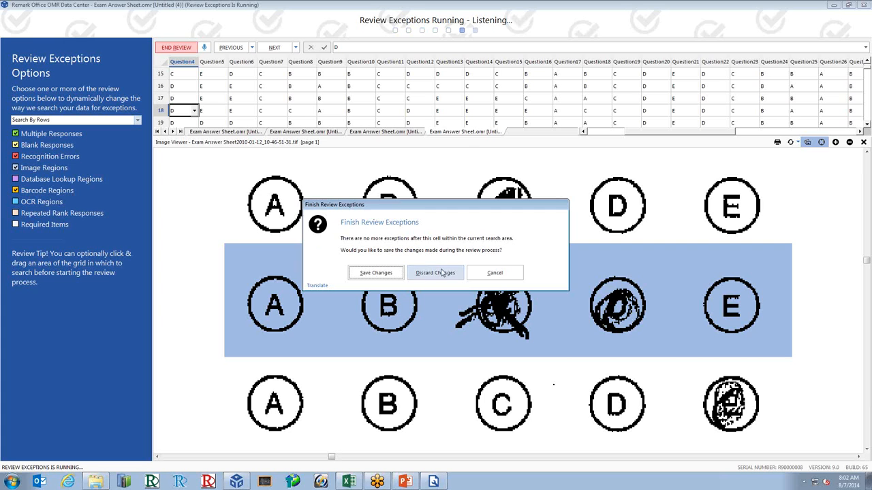
{"action": "left_click", "coordinate": [375, 274]}
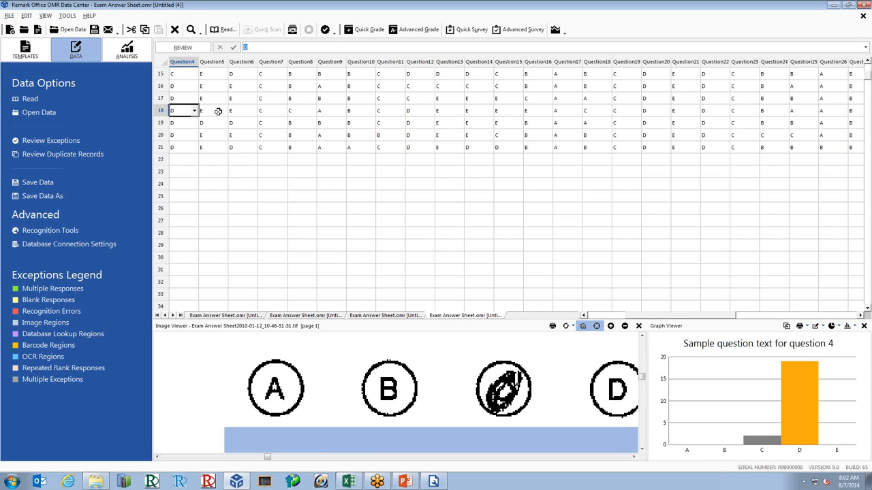
Turn on Ignore Large Marks in the Exam Answer Sheet's recognition settings.
{"action": "left_click", "coordinate": [51, 232]}
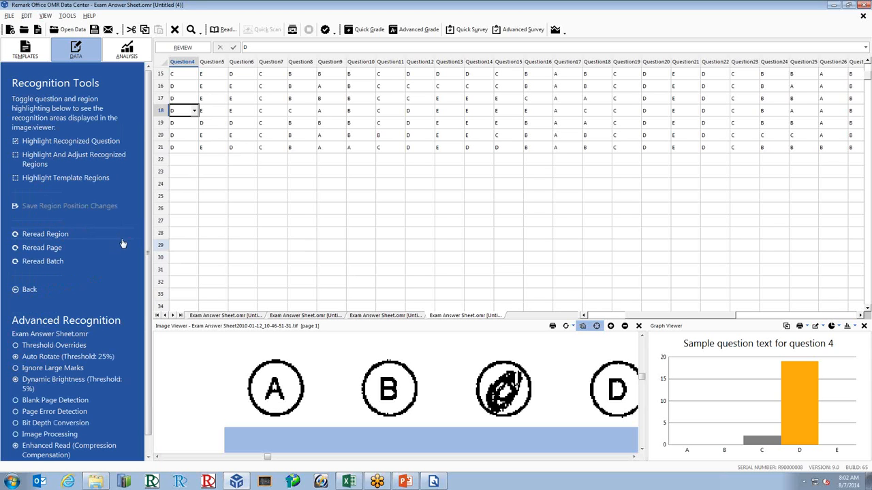
{"action": "left_click", "coordinate": [38, 371]}
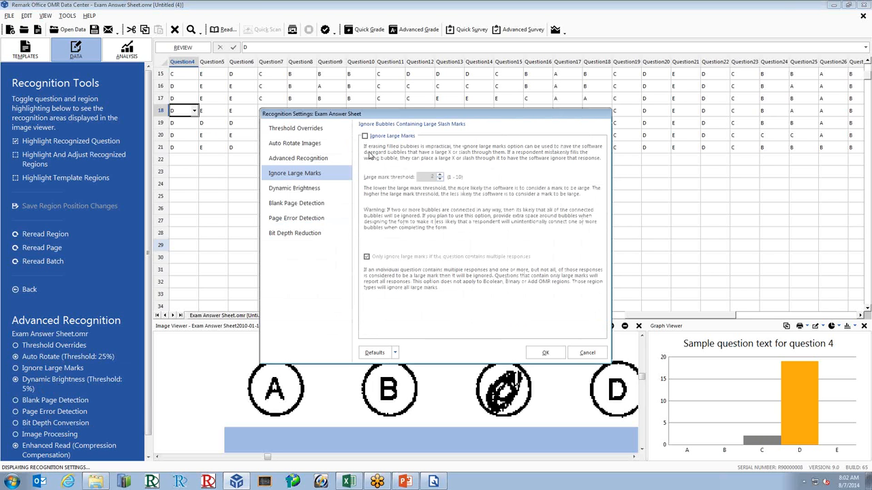
{"action": "left_click", "coordinate": [371, 139]}
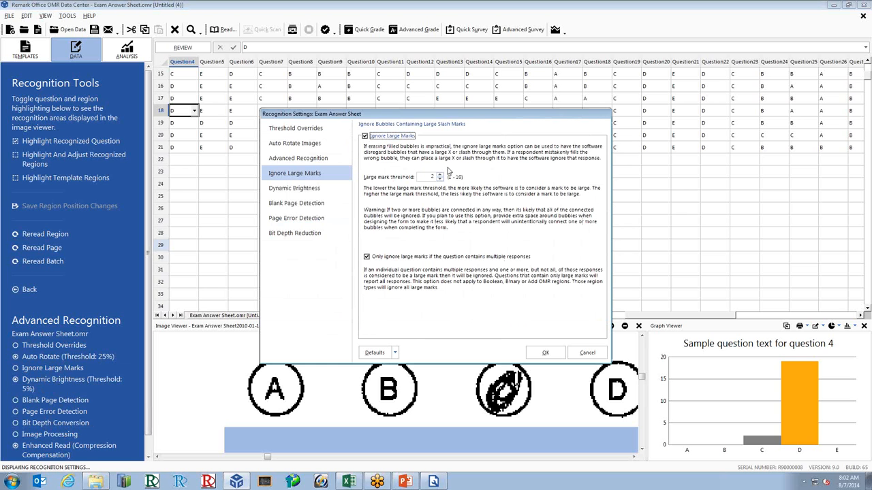
{"action": "left_click", "coordinate": [545, 352]}
Delete all the read records from the data grid.
{"action": "key", "text": "ctrl+a"}
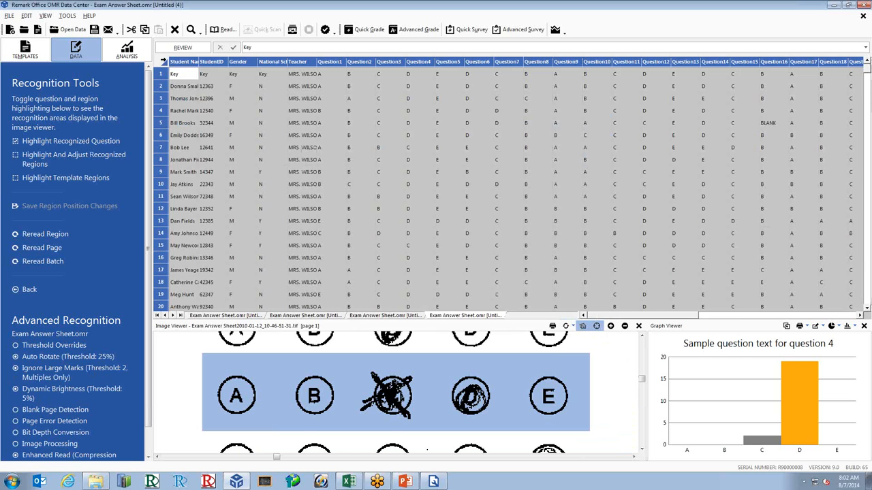
{"action": "key", "text": "Delete"}
{"action": "left_click", "coordinate": [405, 270]}
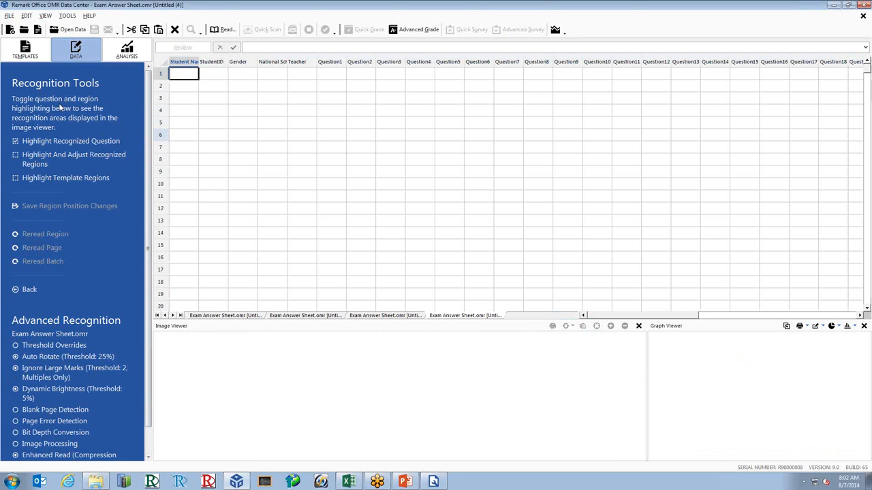
Read all the Exam Demonstration Files images again and check the Question4 response in row 18.
{"action": "left_click", "coordinate": [31, 289]}
{"action": "left_click", "coordinate": [39, 98]}
{"action": "left_click", "coordinate": [470, 361]}
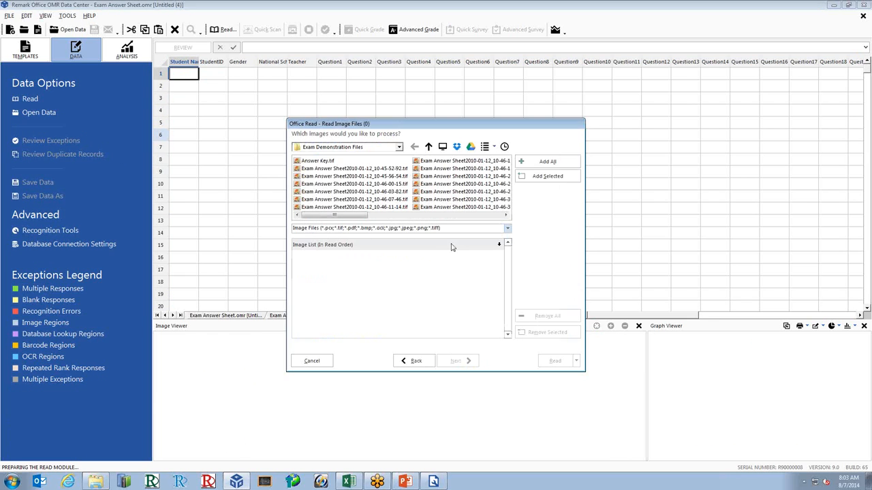
{"action": "left_click", "coordinate": [534, 164]}
{"action": "left_click", "coordinate": [555, 361]}
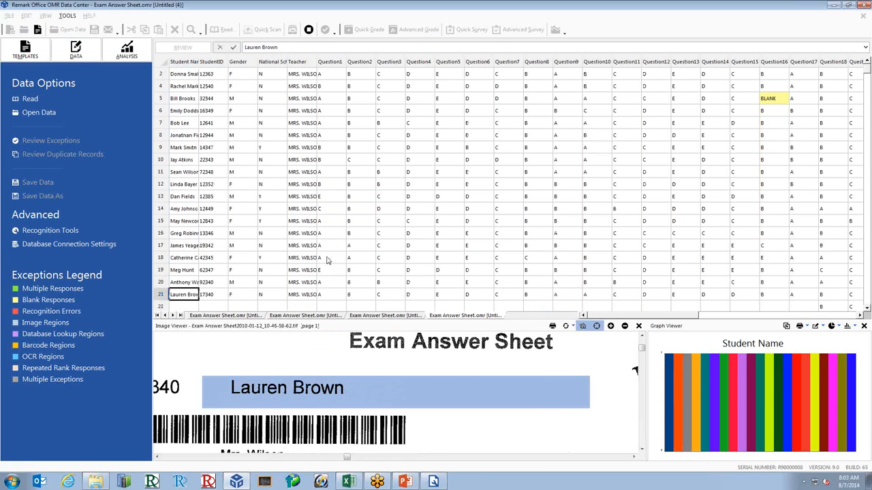
{"action": "left_click", "coordinate": [409, 259]}
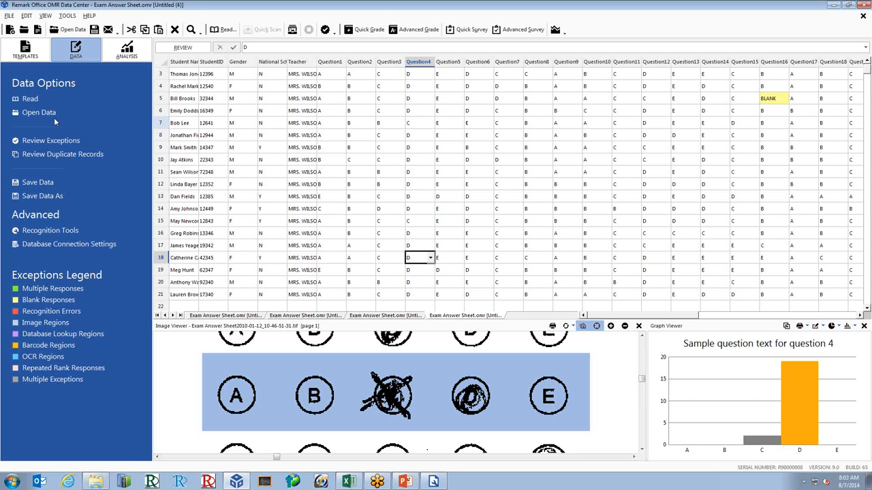
Start saving the data, look through the available file types from Remark Extended down to Text, and cancel without saving.
{"action": "left_click", "coordinate": [37, 183]}
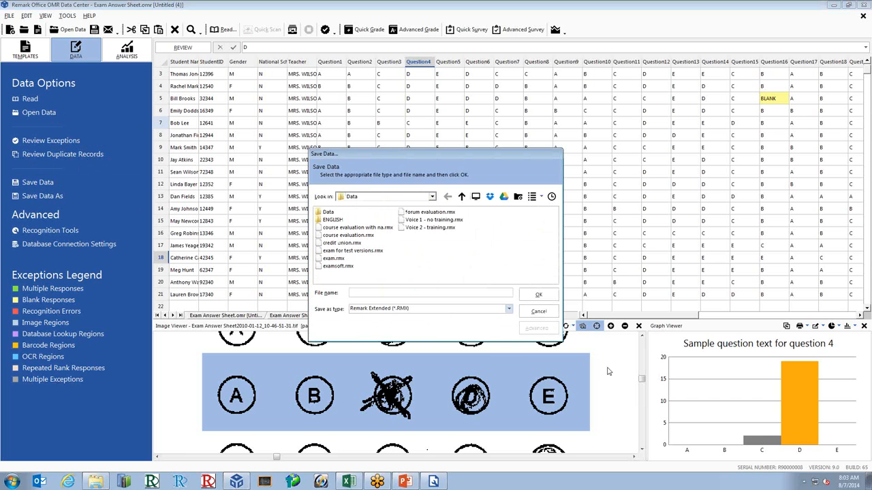
{"action": "left_click", "coordinate": [511, 310]}
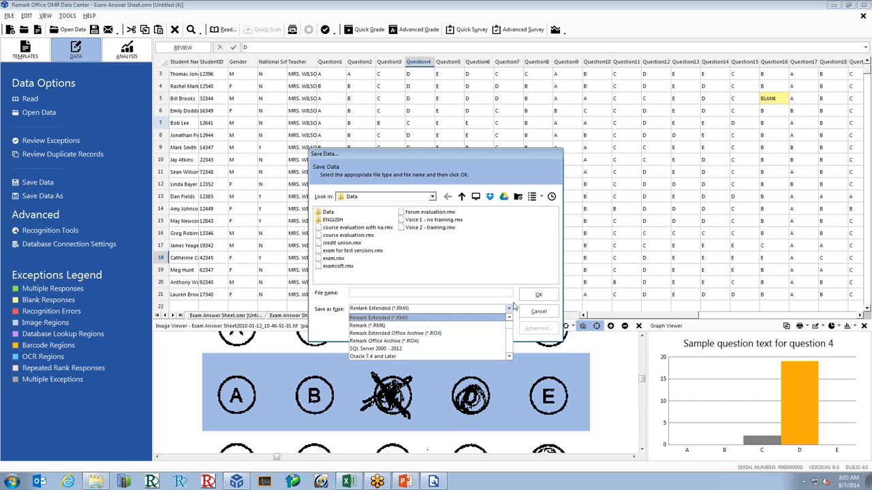
{"action": "left_click", "coordinate": [512, 307]}
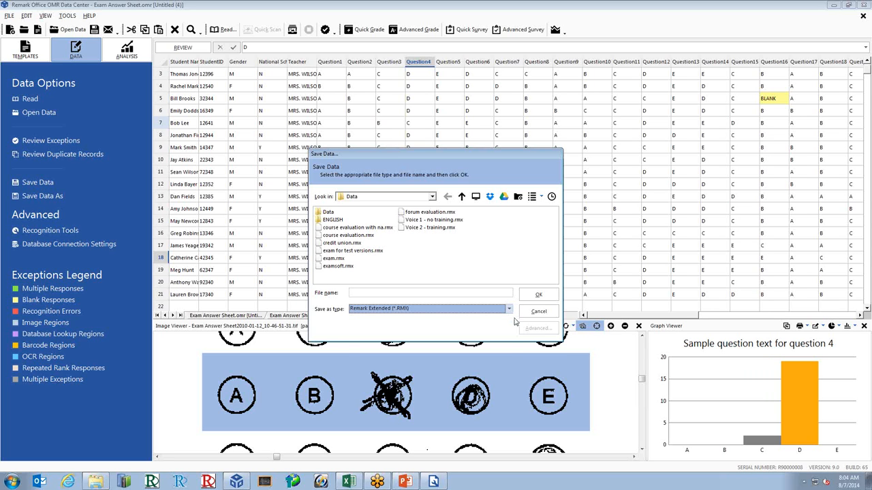
{"action": "left_click", "coordinate": [508, 310]}
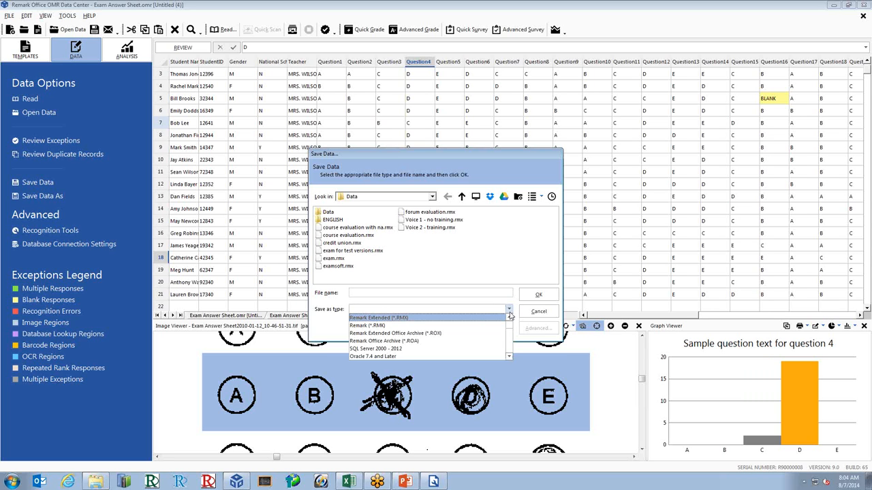
{"action": "left_click", "coordinate": [508, 357]}
{"action": "left_click", "coordinate": [508, 357]}
{"action": "left_click", "coordinate": [508, 357]}
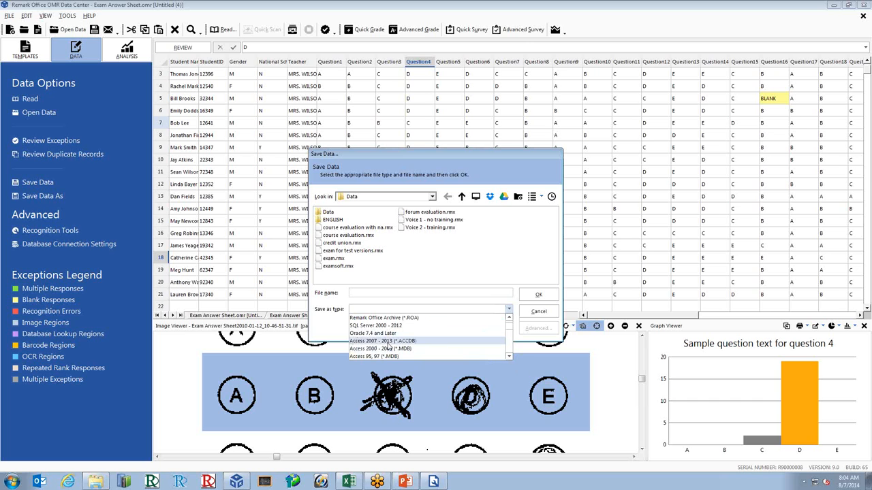
{"action": "left_click", "coordinate": [509, 357]}
{"action": "left_click", "coordinate": [508, 357]}
{"action": "left_click", "coordinate": [509, 357]}
{"action": "left_click", "coordinate": [509, 357]}
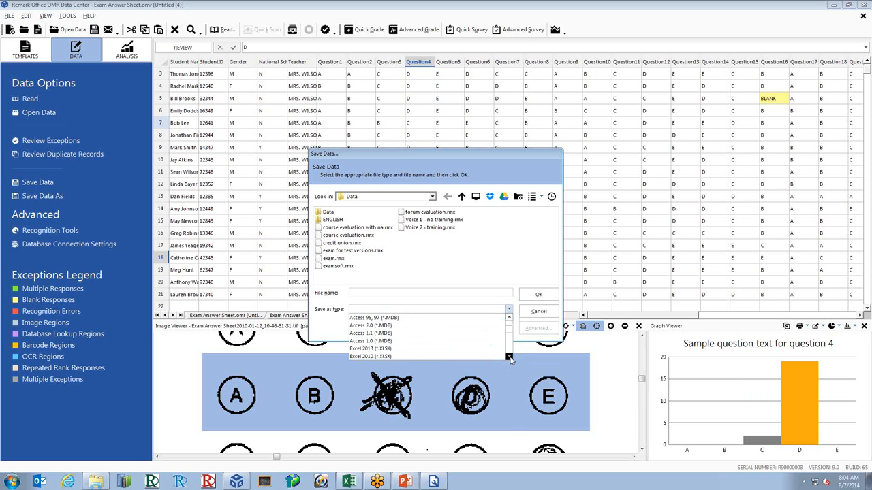
{"action": "left_click", "coordinate": [509, 357]}
{"action": "left_click", "coordinate": [509, 357]}
{"action": "left_click", "coordinate": [509, 357]}
{"action": "left_click", "coordinate": [508, 357]}
{"action": "left_click", "coordinate": [509, 356]}
{"action": "left_click", "coordinate": [509, 357]}
{"action": "left_click", "coordinate": [508, 357]}
{"action": "left_click", "coordinate": [509, 357]}
{"action": "left_click", "coordinate": [509, 357]}
{"action": "left_click", "coordinate": [509, 357]}
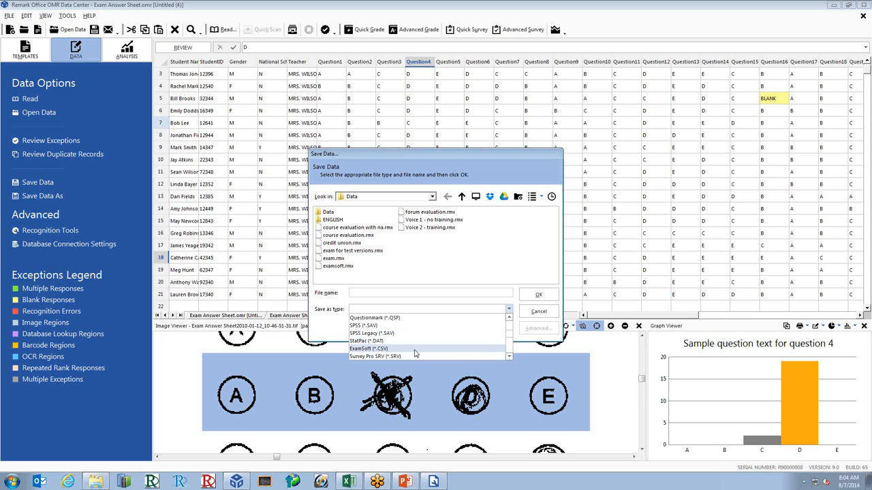
{"action": "left_click", "coordinate": [508, 357]}
{"action": "left_click", "coordinate": [509, 356]}
{"action": "left_click", "coordinate": [509, 357]}
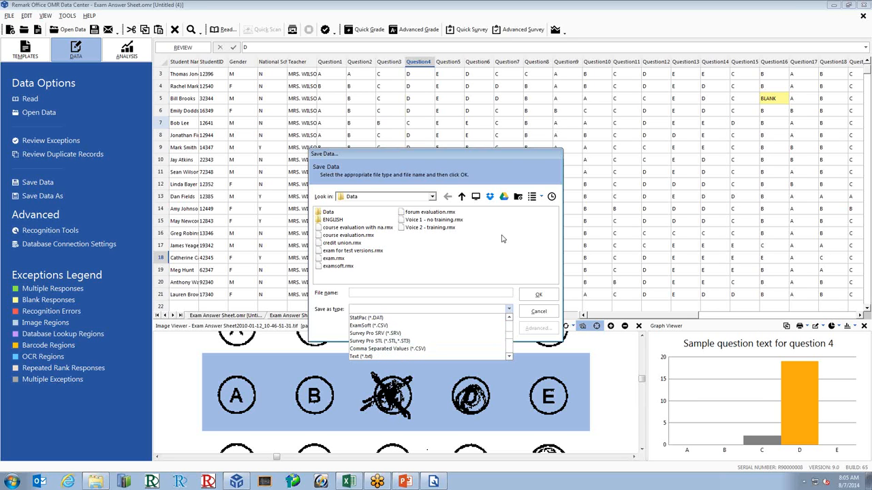
{"action": "left_click", "coordinate": [480, 179]}
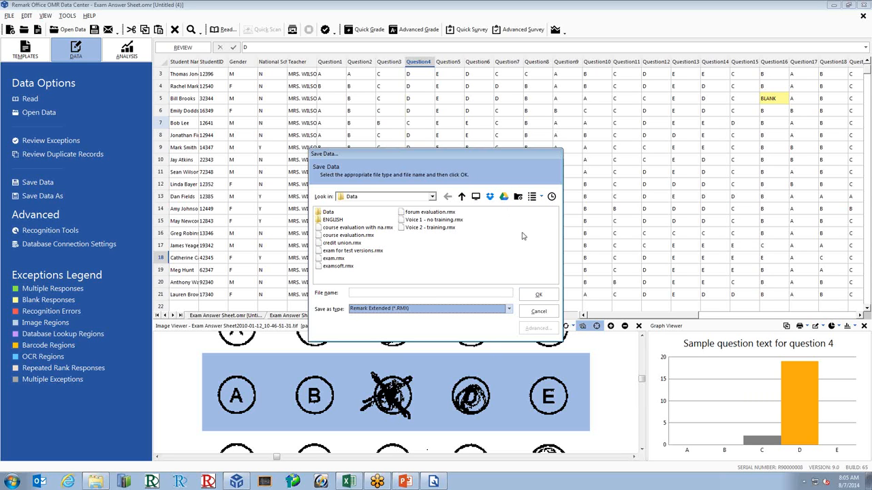
{"action": "left_click", "coordinate": [549, 312]}
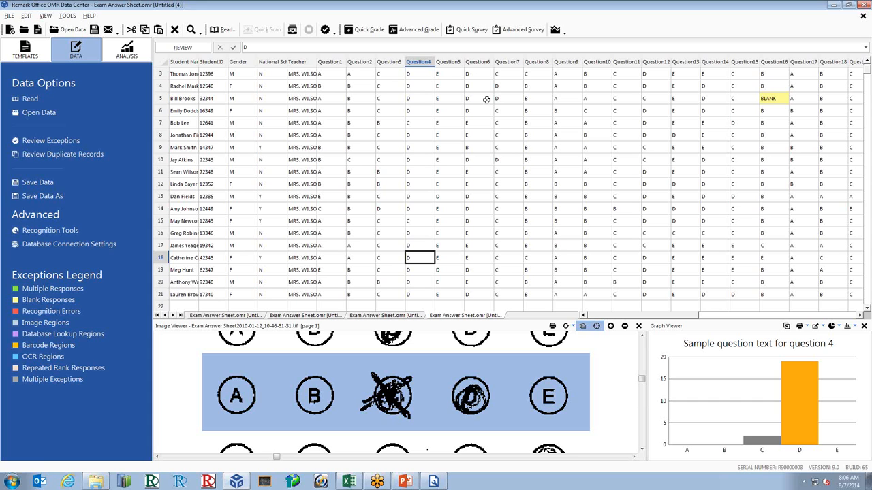
Open the Advanced Grade setup and review the overall test's grade scale and source scale choices without changing them.
{"action": "left_click", "coordinate": [419, 29]}
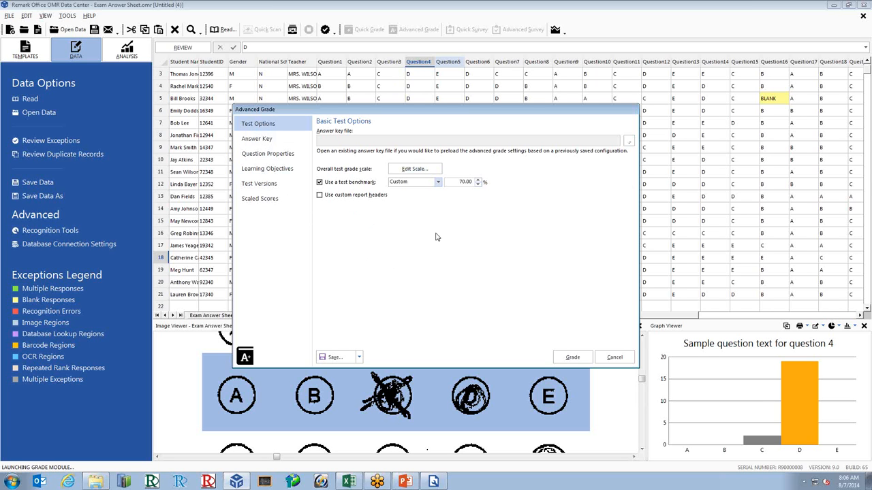
{"action": "left_click", "coordinate": [415, 170]}
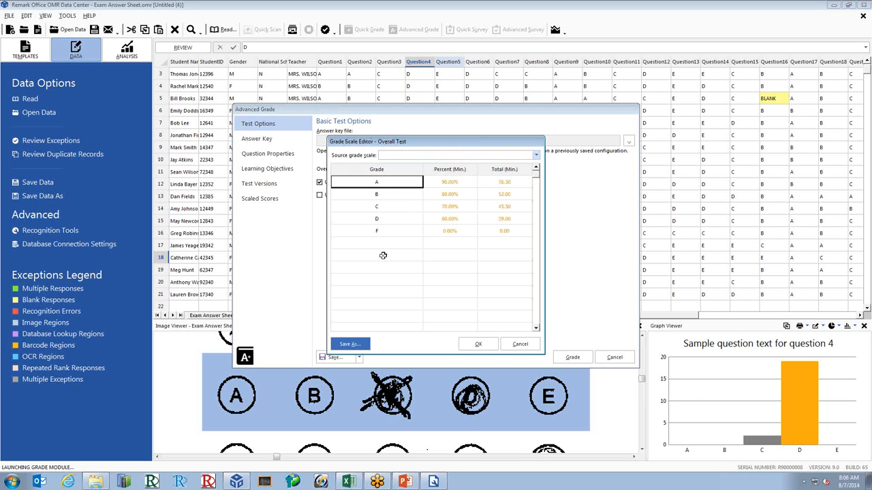
{"action": "left_click", "coordinate": [535, 154]}
{"action": "left_click", "coordinate": [536, 155]}
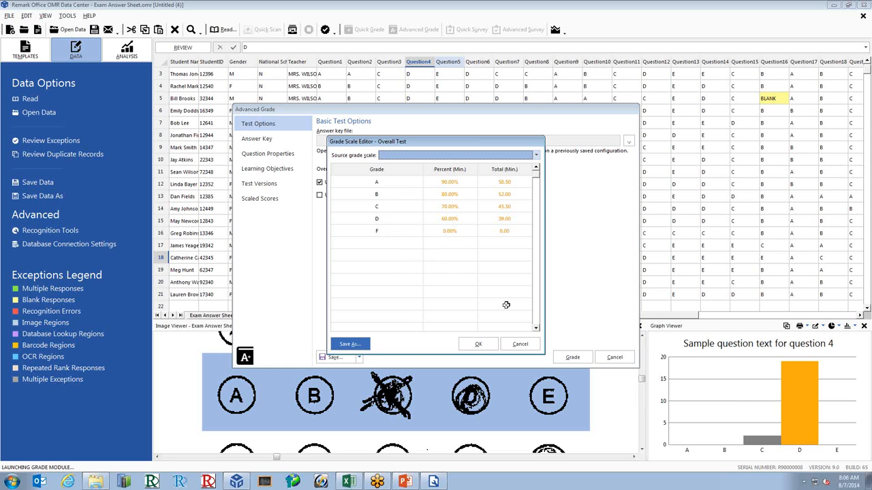
{"action": "left_click", "coordinate": [521, 345]}
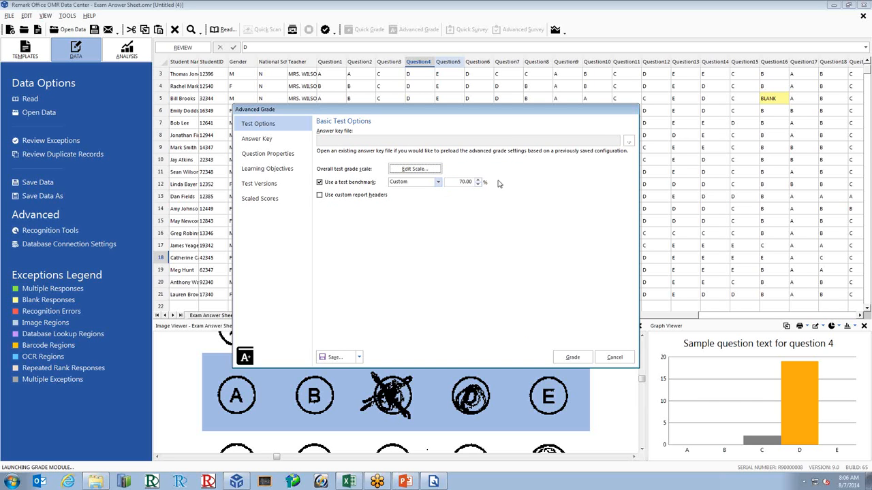
Set the test benchmark to Class Average and turn on custom report headers.
{"action": "left_click", "coordinate": [438, 182]}
{"action": "left_click", "coordinate": [436, 201]}
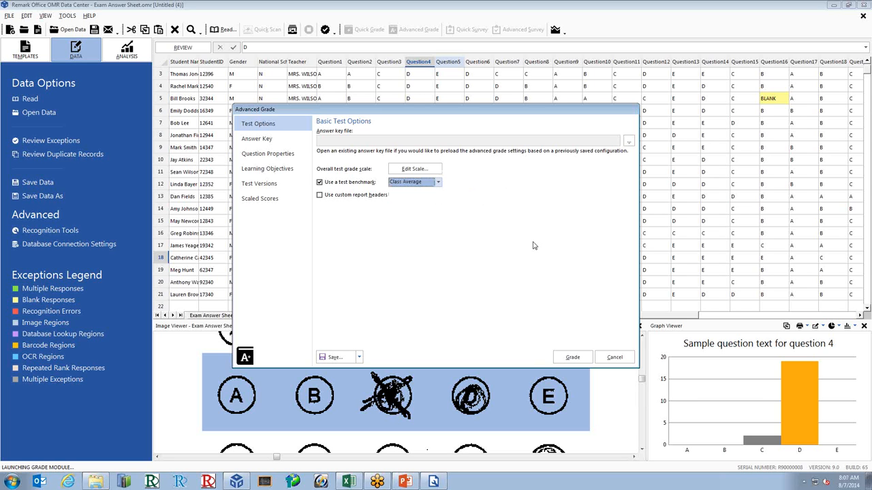
{"action": "left_click", "coordinate": [319, 197]}
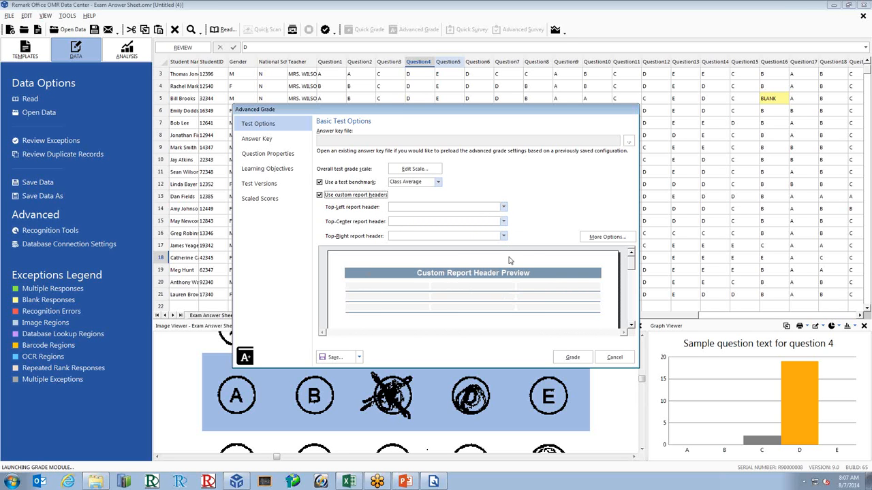
Set the top-left report header to Date and the top-right to [Teacher], and view the detailed header layout without changing it.
{"action": "left_click", "coordinate": [503, 207]}
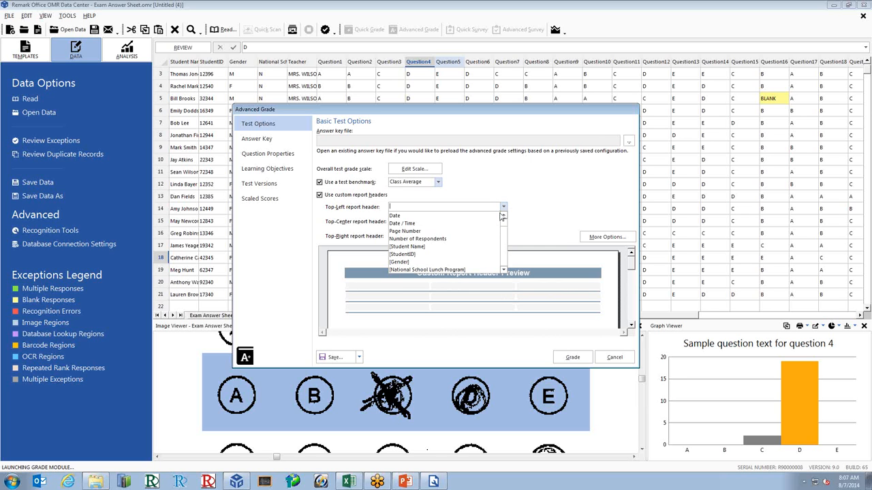
{"action": "left_click", "coordinate": [499, 216]}
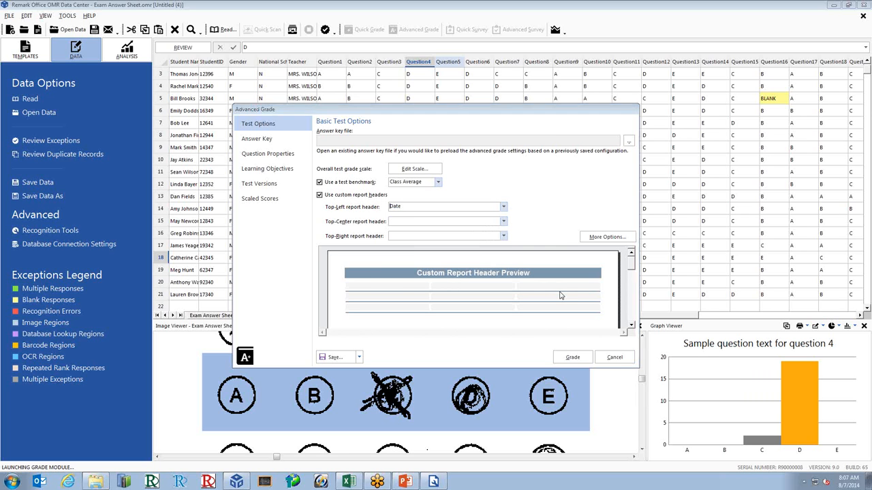
{"action": "left_click", "coordinate": [505, 237]}
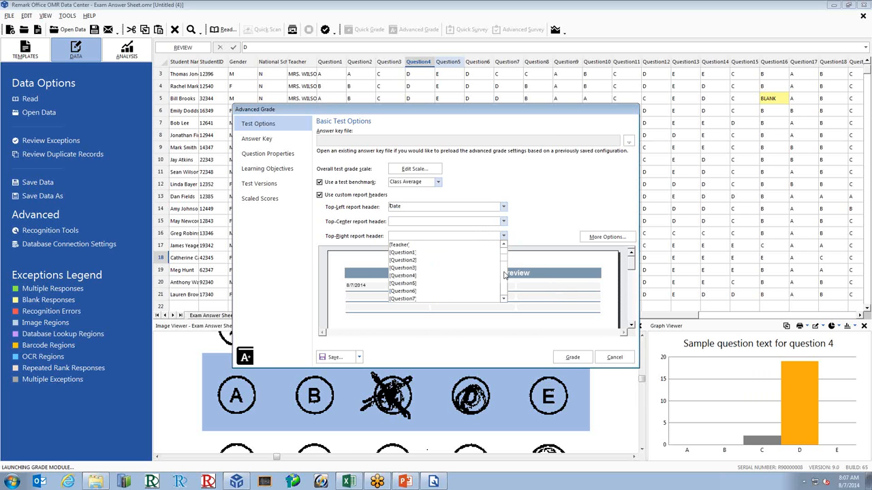
{"action": "left_click", "coordinate": [453, 244]}
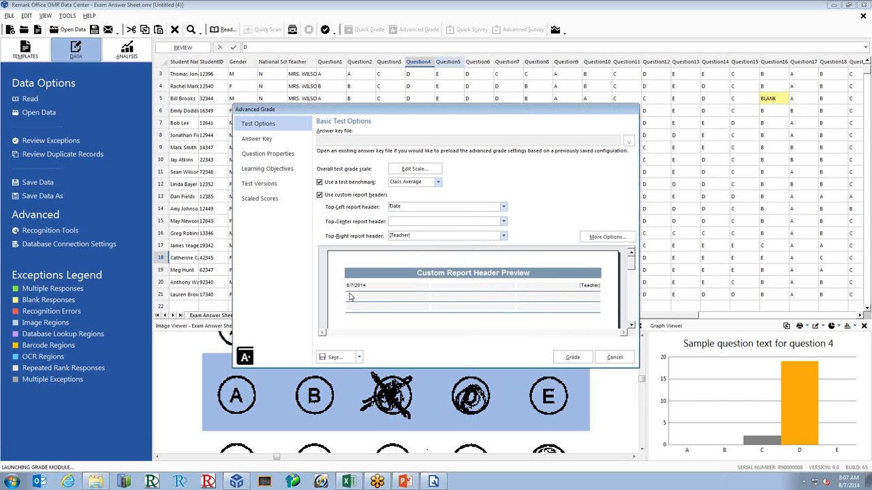
{"action": "left_click", "coordinate": [608, 240]}
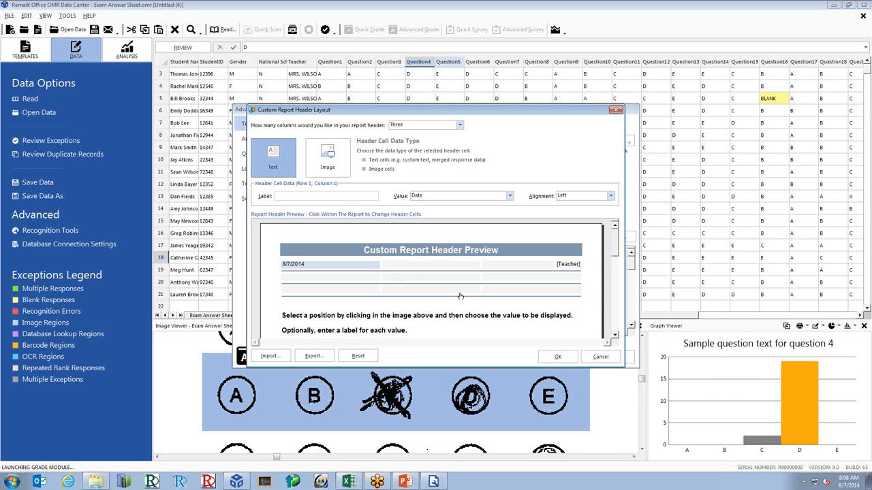
{"action": "left_click", "coordinate": [597, 357]}
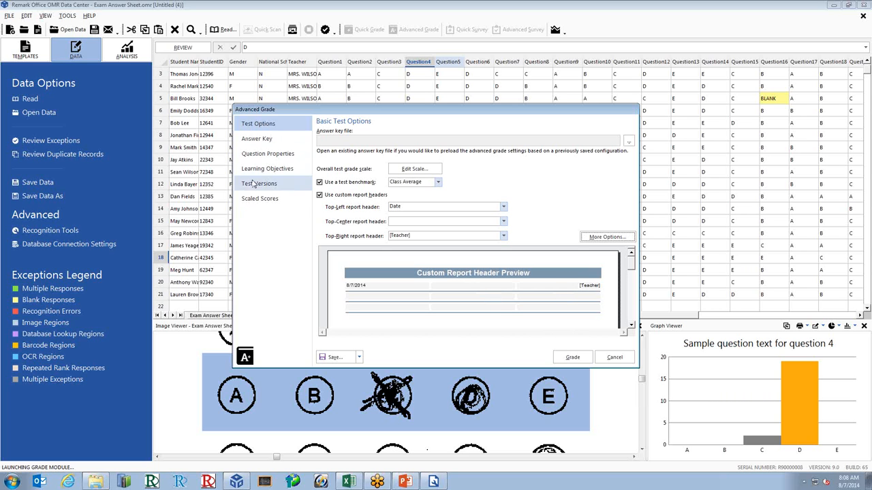
Import the test answer key from Data Set (Grid) Row 1.
{"action": "left_click", "coordinate": [258, 139]}
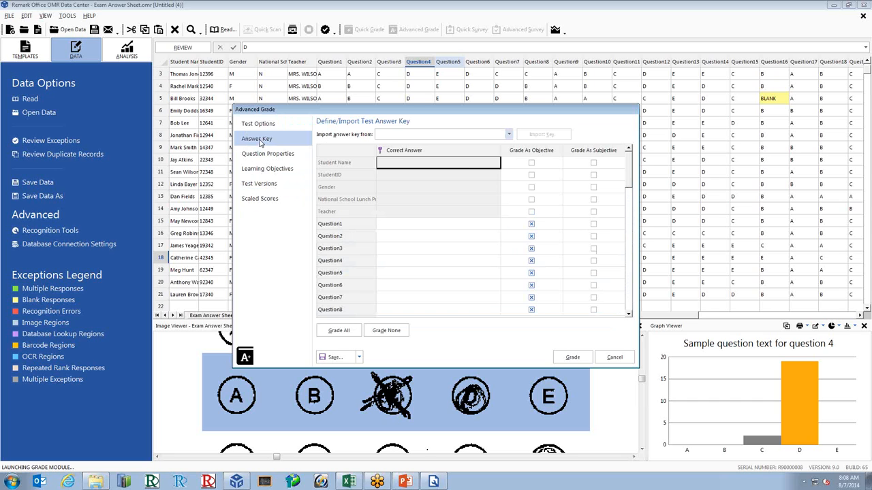
{"action": "left_click", "coordinate": [507, 135]}
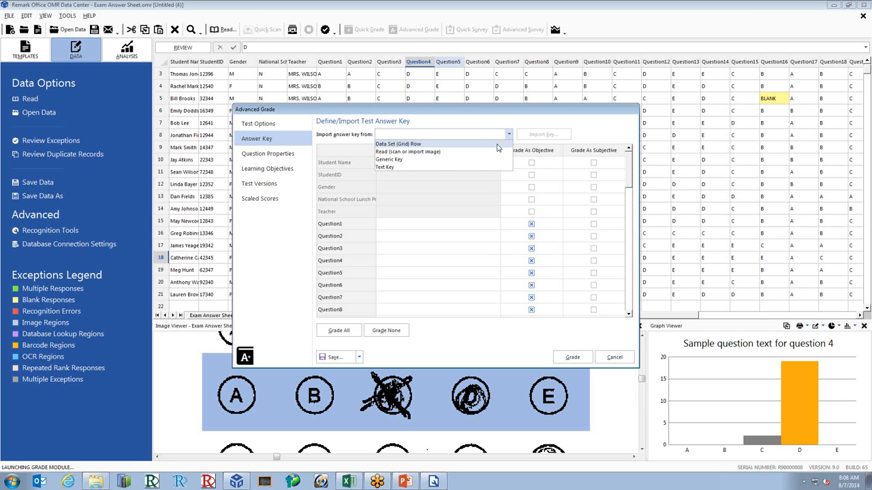
{"action": "left_click", "coordinate": [497, 144]}
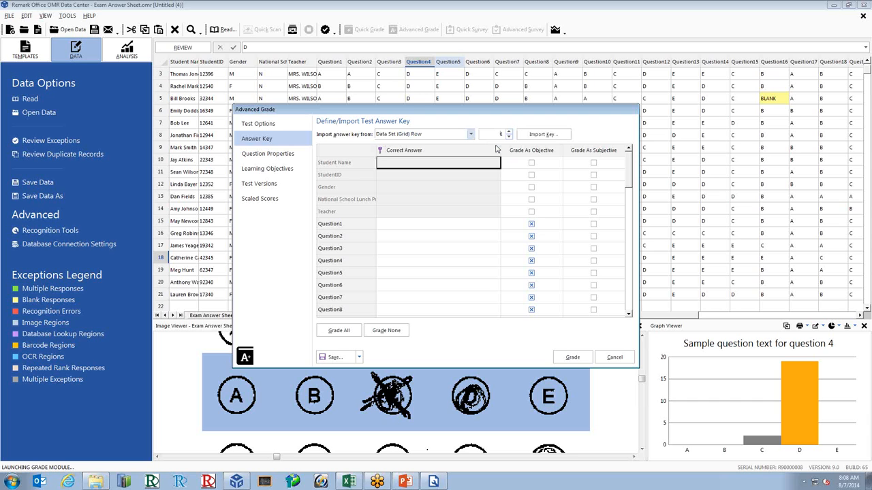
{"action": "left_click", "coordinate": [547, 137]}
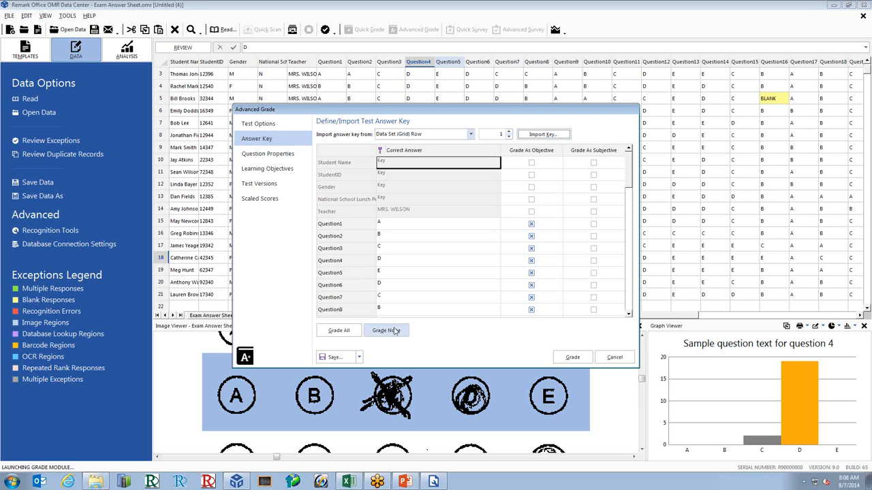
Stop using the Gender question to identify the student in the question properties.
{"action": "left_click", "coordinate": [261, 155]}
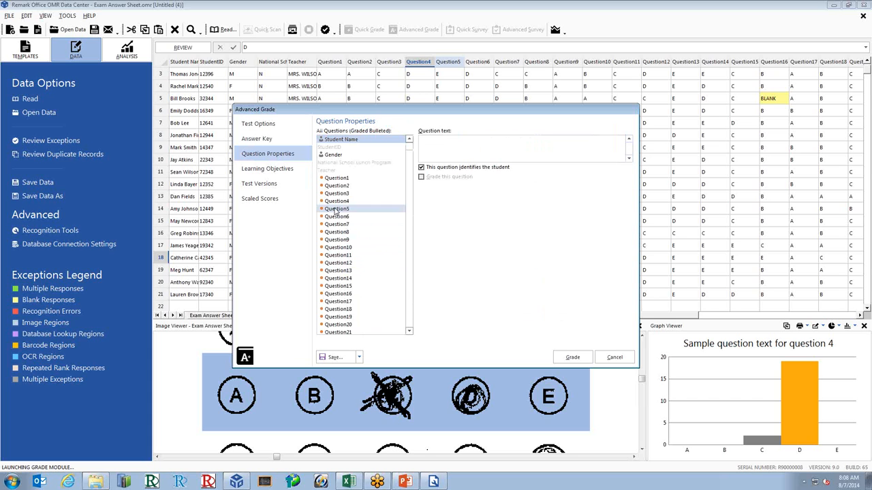
{"action": "left_click", "coordinate": [333, 155]}
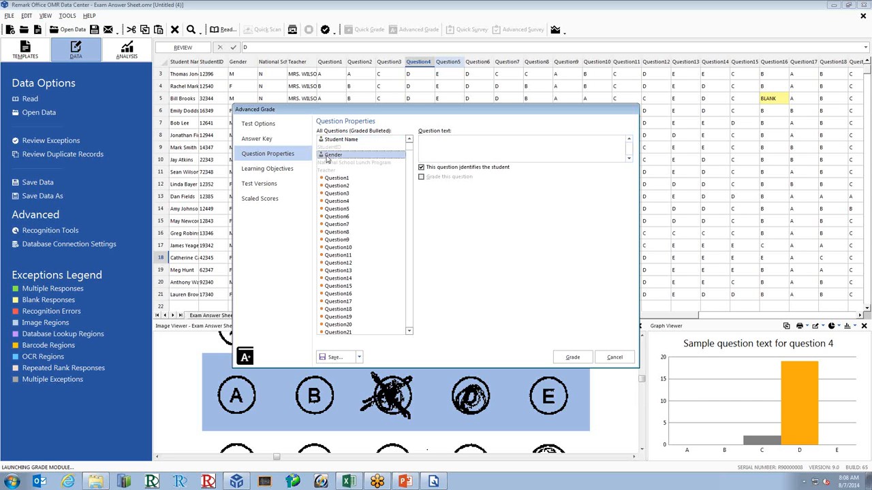
{"action": "left_click", "coordinate": [437, 169]}
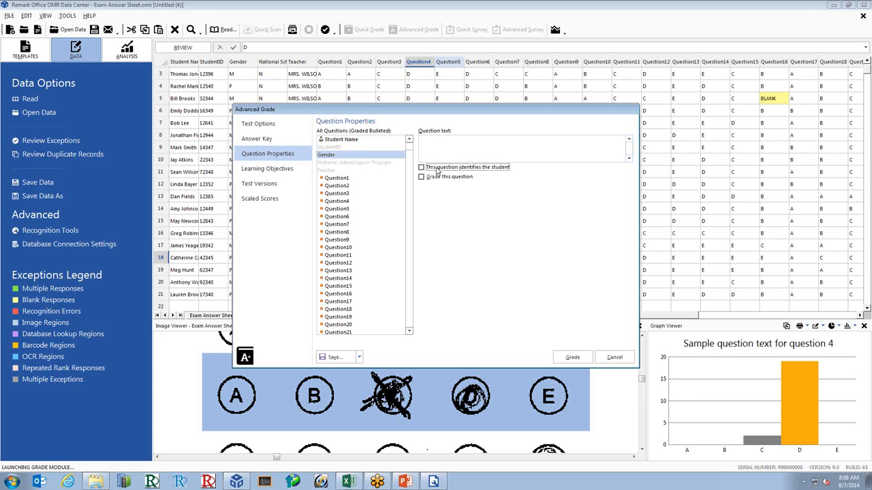
Add B as a correct answer for Question1, require all correct answers to be chosen, and allow partial credit for correct responses.
{"action": "left_click", "coordinate": [338, 178]}
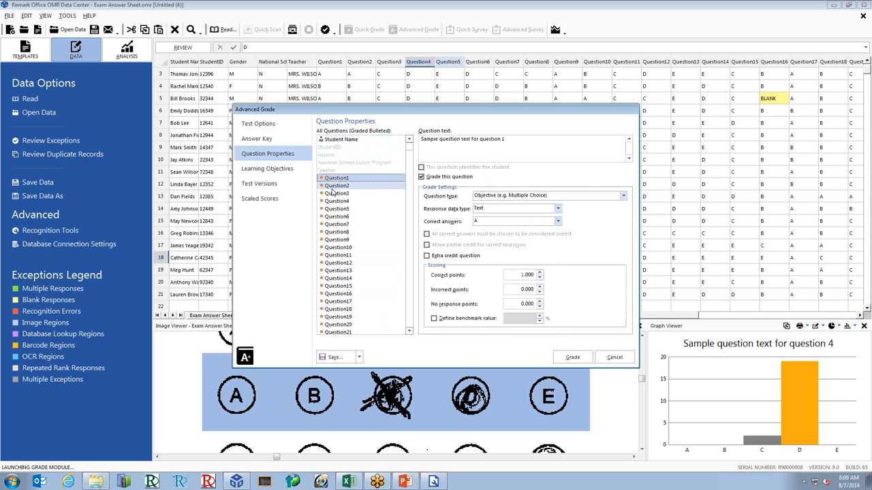
{"action": "left_click", "coordinate": [558, 221]}
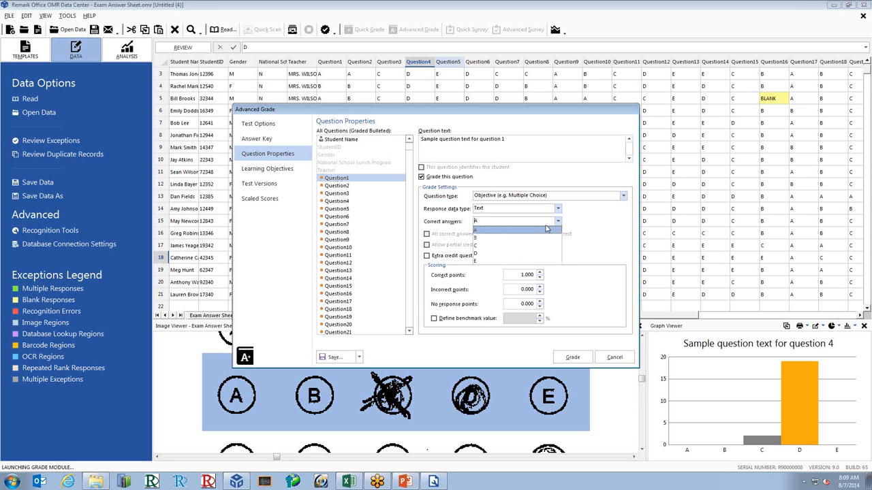
{"action": "left_click", "coordinate": [526, 240]}
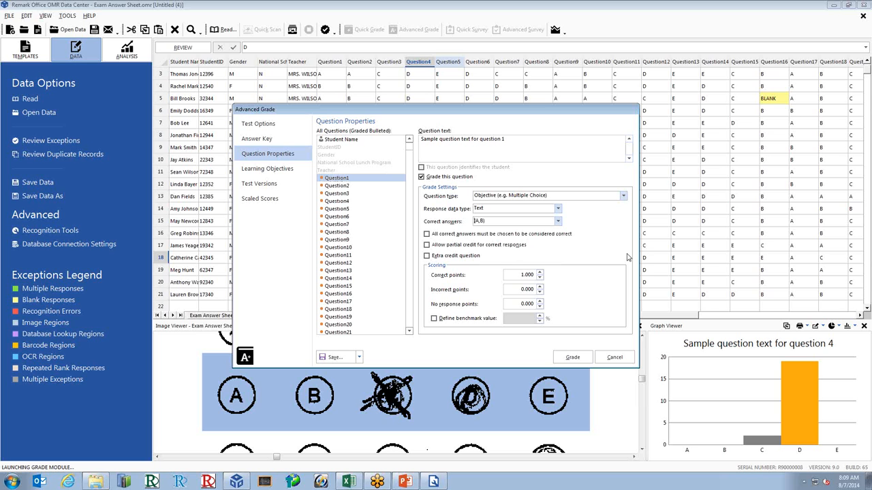
{"action": "left_click", "coordinate": [427, 234]}
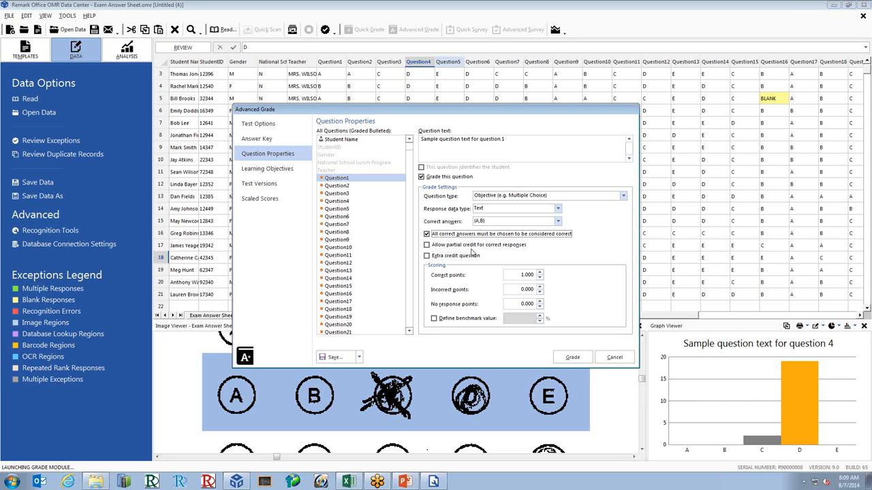
{"action": "left_click", "coordinate": [428, 246]}
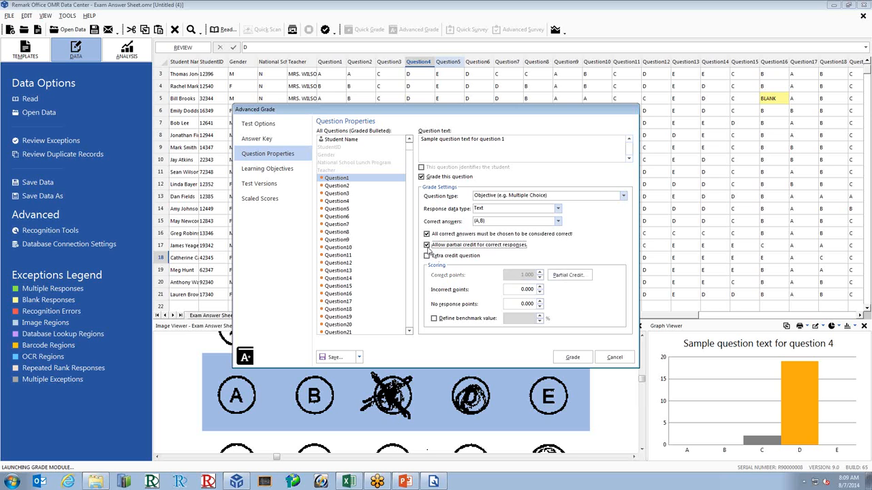
Set Question1's full credit to 2.000 and the partial credit for answers A and B to 1.000 each.
{"action": "left_click", "coordinate": [574, 278]}
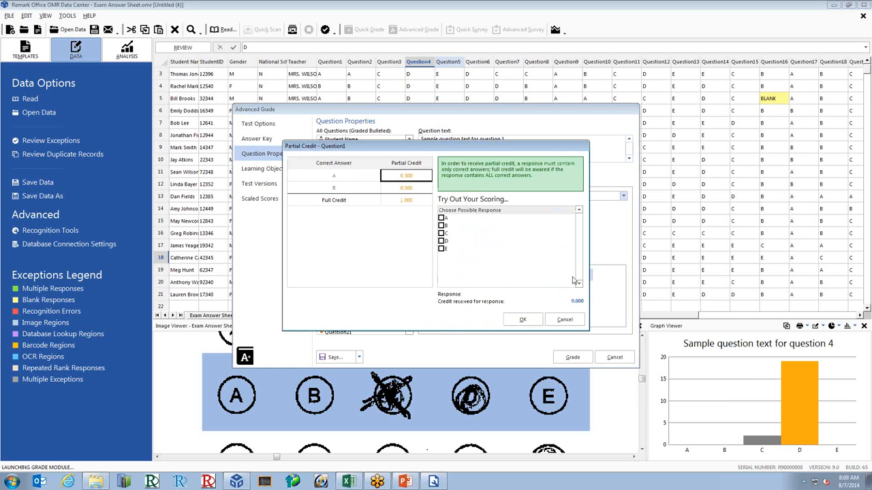
{"action": "left_click", "coordinate": [414, 200]}
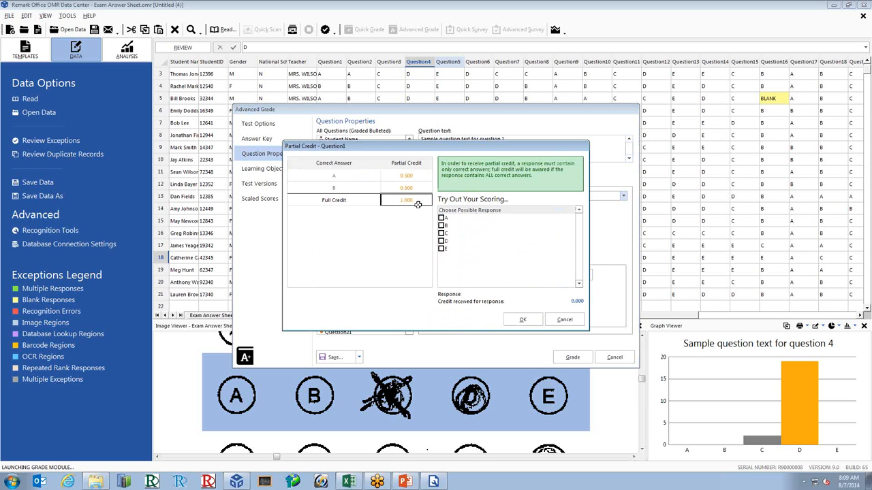
{"action": "left_click", "coordinate": [417, 205]}
{"action": "type", "text": "2.000"}
{"action": "left_click", "coordinate": [407, 175]}
{"action": "left_click", "coordinate": [408, 174]}
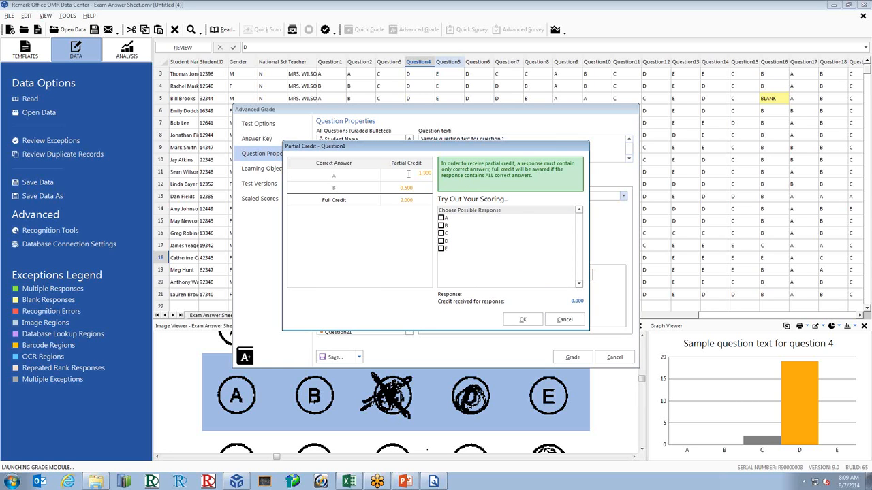
{"action": "left_click", "coordinate": [413, 188]}
{"action": "type", "text": "1"}
Try out Question1's scoring with responses B, B with C, and A with B, and accept the partial credit settings.
{"action": "left_click", "coordinate": [441, 219]}
{"action": "left_click", "coordinate": [442, 225]}
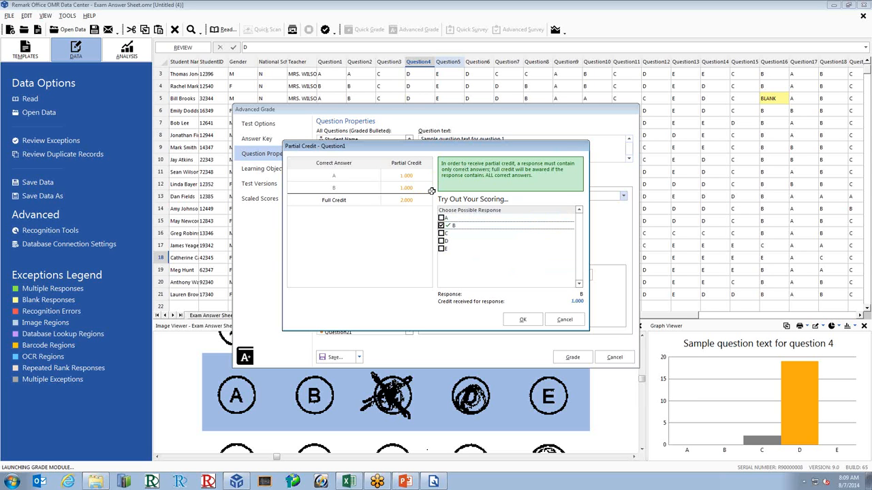
{"action": "left_click", "coordinate": [441, 234]}
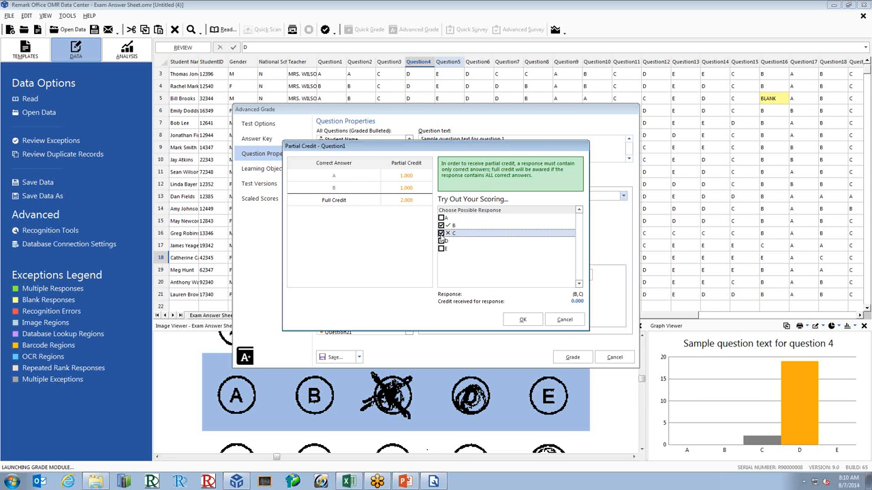
{"action": "left_click", "coordinate": [441, 233]}
{"action": "left_click", "coordinate": [440, 218]}
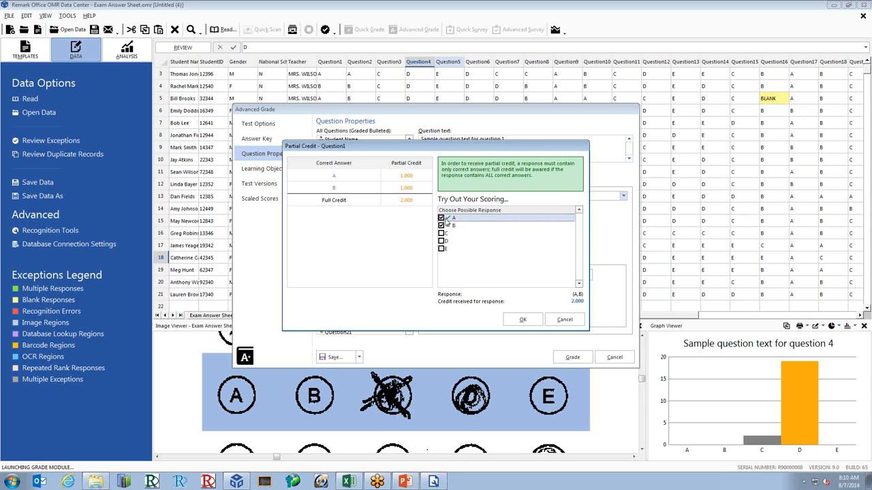
{"action": "left_click", "coordinate": [521, 322]}
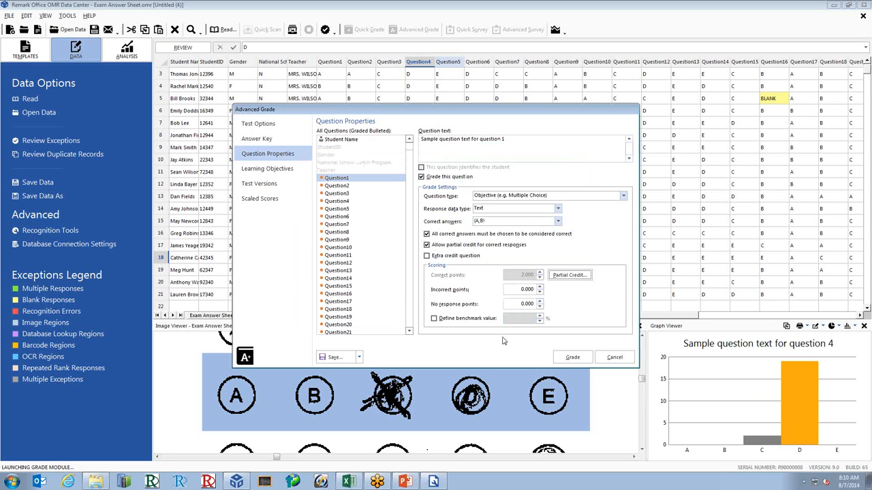
Remove Question1's requirement that all correct answers be chosen, and set both full credit and answer A's partial credit to 2.000.
{"action": "left_click", "coordinate": [427, 234]}
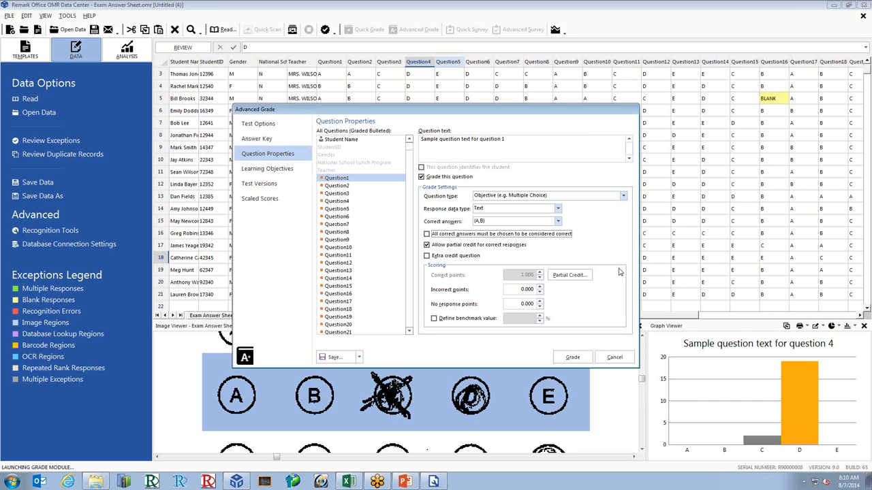
{"action": "left_click", "coordinate": [584, 276]}
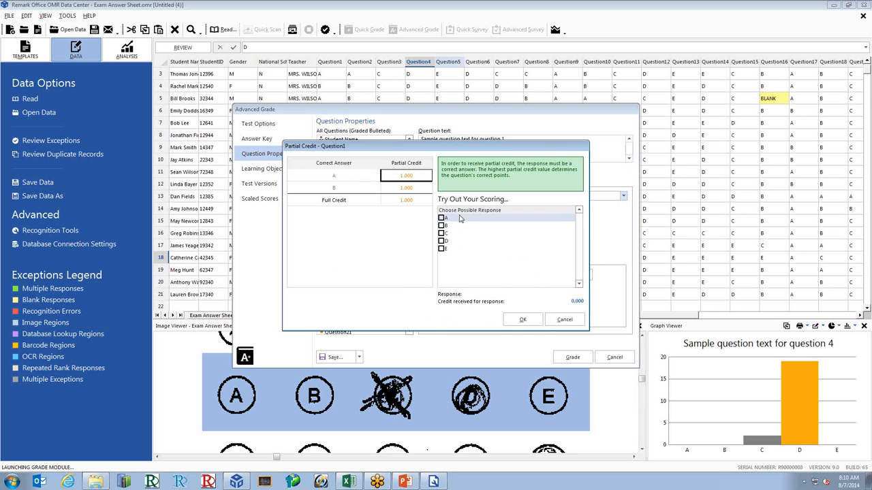
{"action": "left_click", "coordinate": [410, 197]}
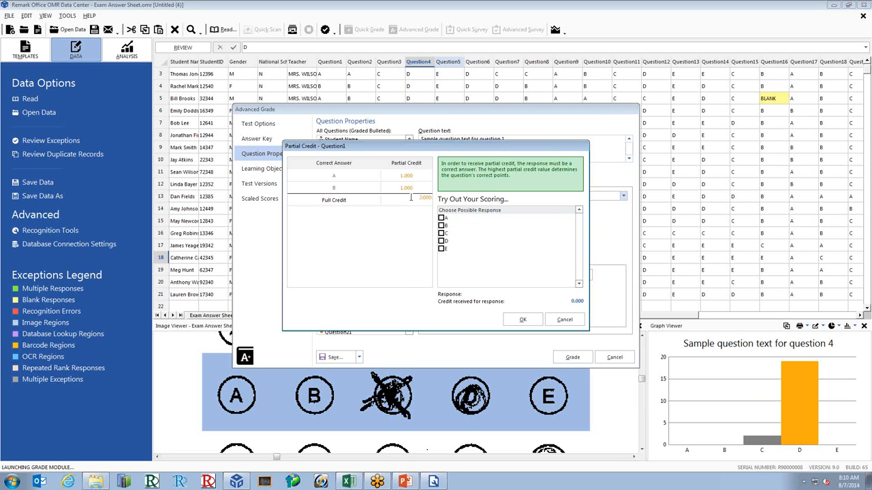
{"action": "left_click", "coordinate": [408, 176]}
{"action": "left_click", "coordinate": [409, 177]}
{"action": "left_click", "coordinate": [412, 187]}
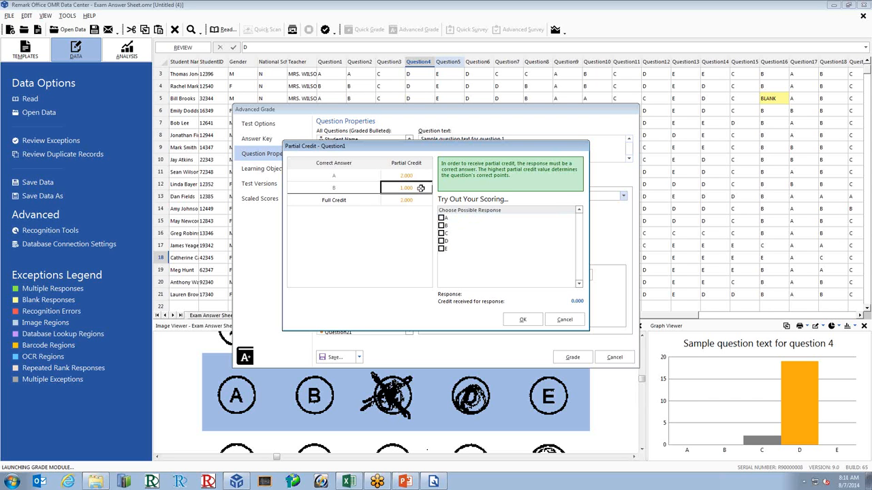
Test Question1's revised scoring with responses A, B, C, and A with B, and accept the partial credit values.
{"action": "left_click", "coordinate": [442, 217]}
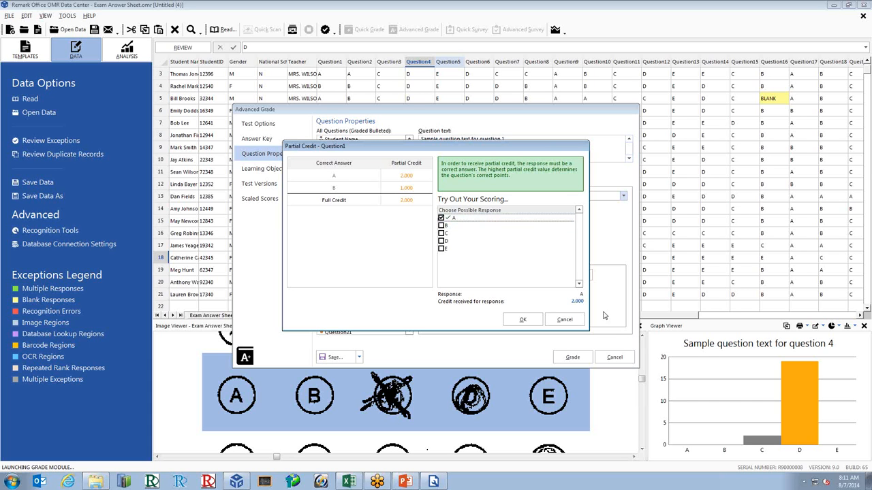
{"action": "left_click", "coordinate": [442, 217]}
{"action": "left_click", "coordinate": [441, 225]}
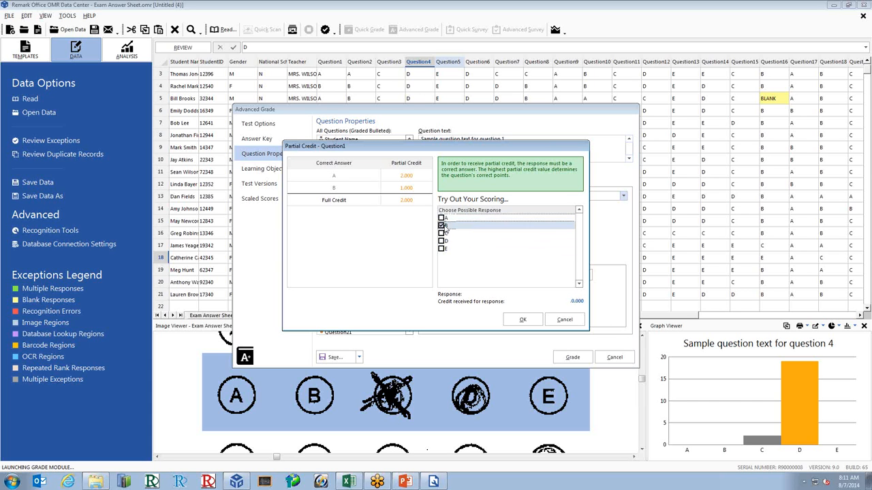
{"action": "left_click", "coordinate": [442, 226]}
{"action": "left_click", "coordinate": [442, 234]}
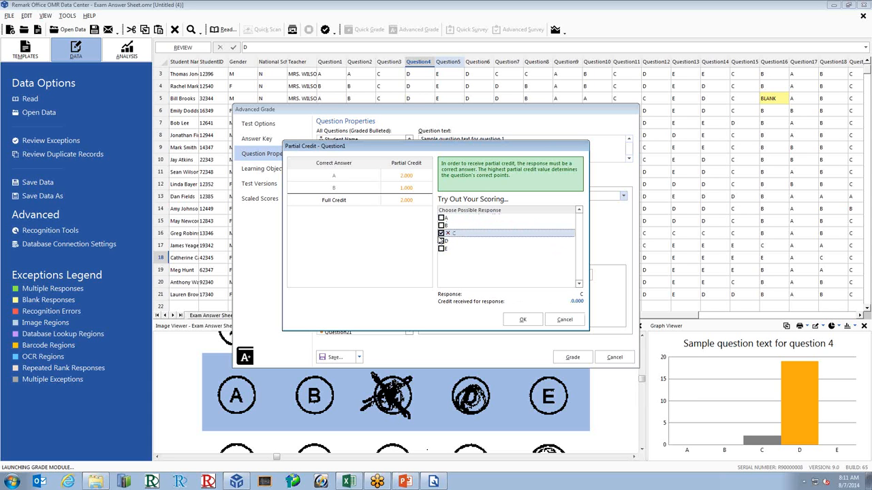
{"action": "left_click", "coordinate": [441, 226]}
{"action": "left_click", "coordinate": [441, 233]}
{"action": "left_click", "coordinate": [442, 217]}
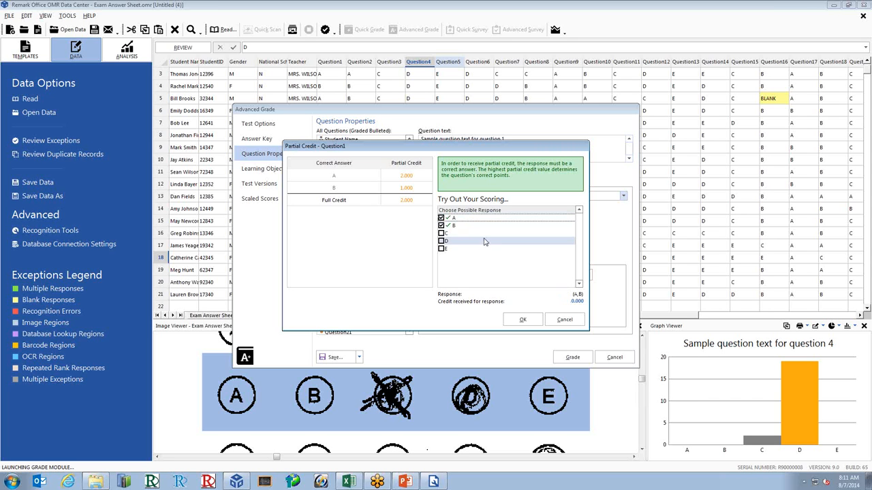
{"action": "left_click", "coordinate": [441, 225]}
{"action": "left_click", "coordinate": [441, 225]}
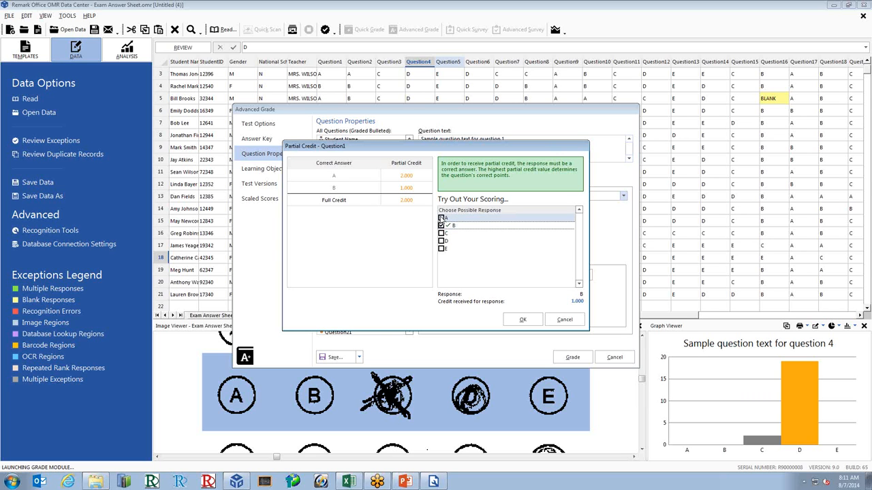
{"action": "left_click", "coordinate": [517, 320]}
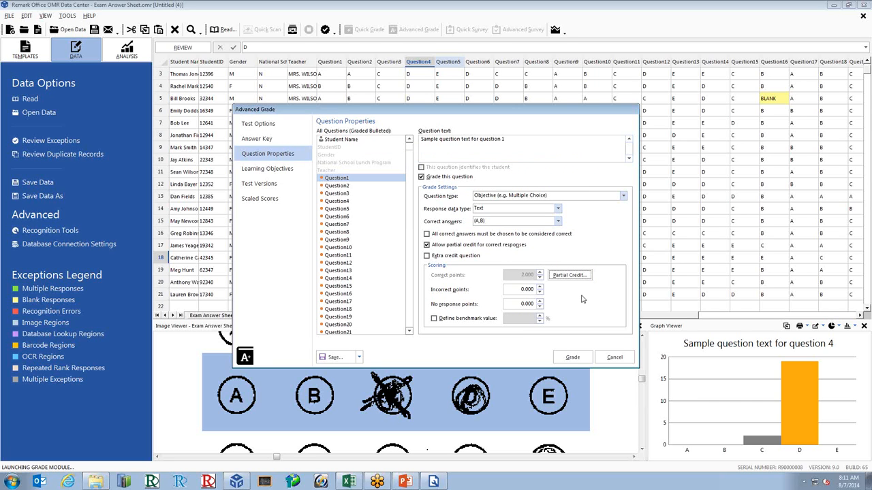
Create a learning objective named PA 1.2.4 with the description "Students can spell 10 words".
{"action": "left_click", "coordinate": [276, 174]}
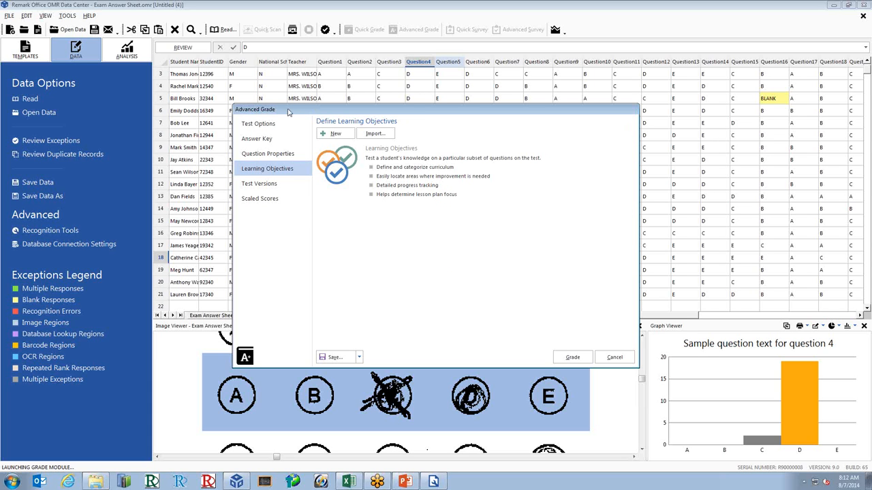
{"action": "left_click", "coordinate": [334, 136]}
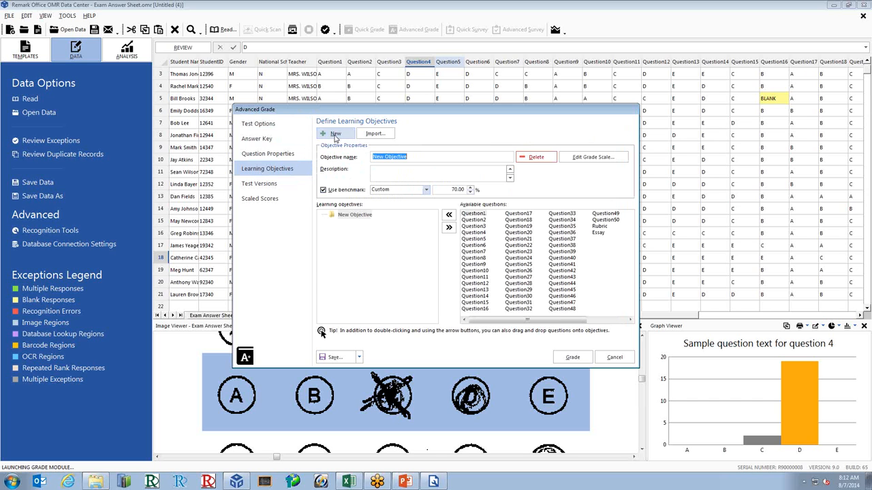
{"action": "type", "text": "PA 1.2.4"}
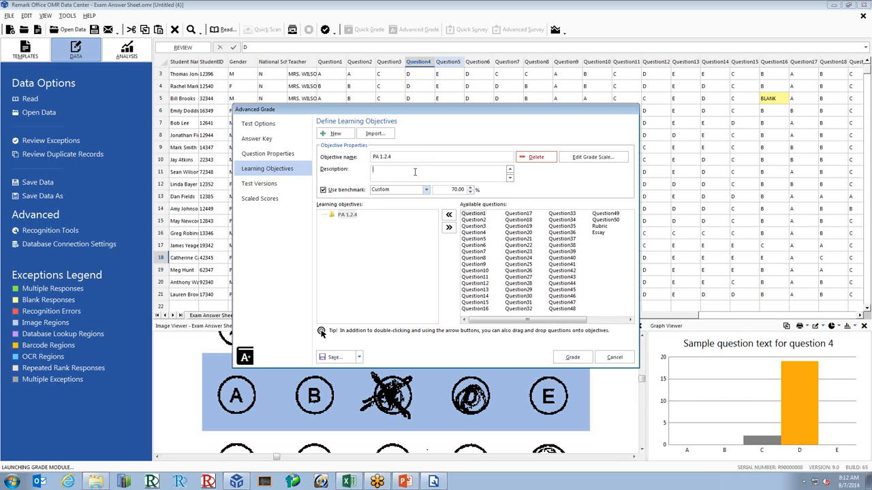
{"action": "left_click", "coordinate": [414, 171]}
{"action": "type", "text": "Students can spell 10 words"}
Apply the Mastery grade scale to learning objective PA 1.2.4.
{"action": "left_click", "coordinate": [578, 158]}
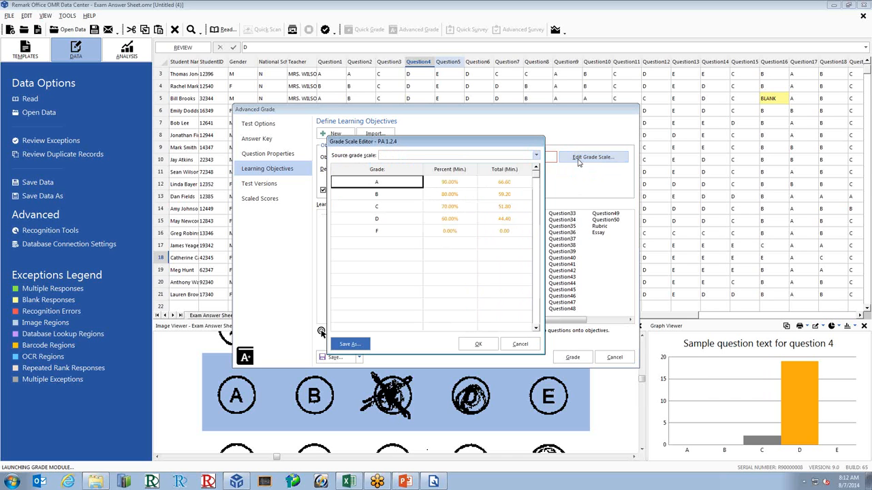
{"action": "left_click", "coordinate": [537, 156]}
{"action": "left_click", "coordinate": [389, 202]}
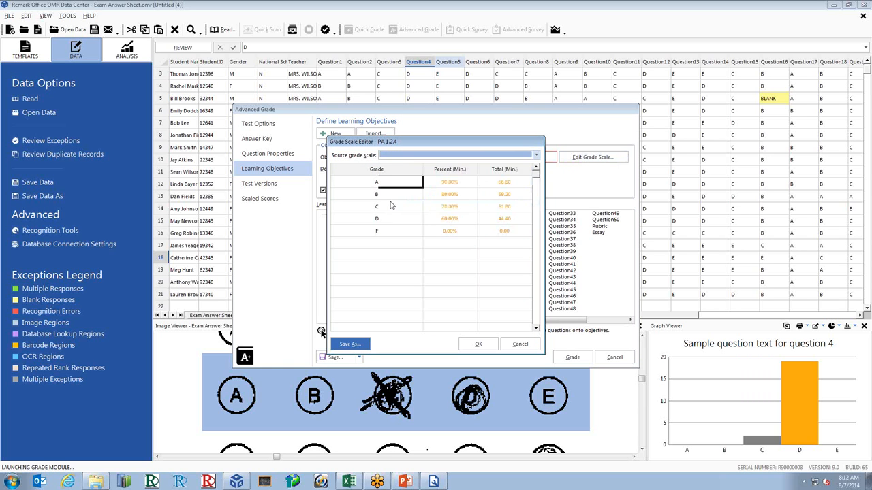
{"action": "left_click", "coordinate": [489, 347]}
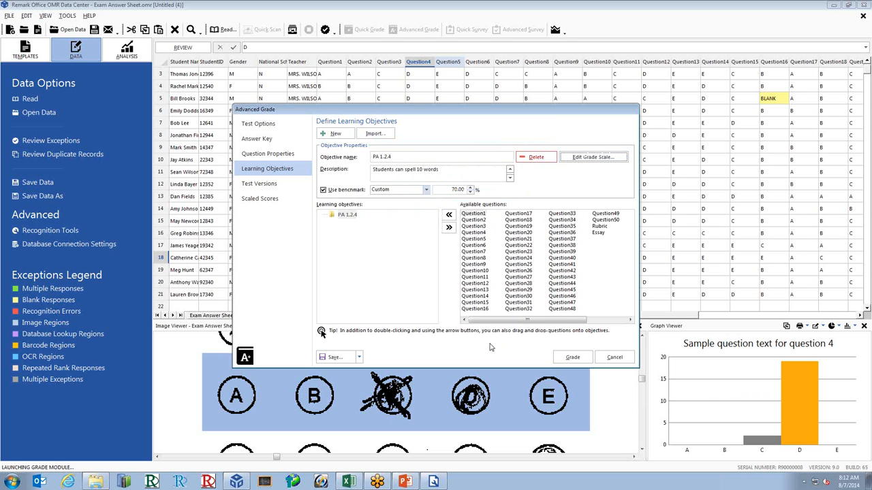
Create a second learning objective named PA 2.3.4 with the description "Students identify all pronouns".
{"action": "left_click", "coordinate": [339, 135]}
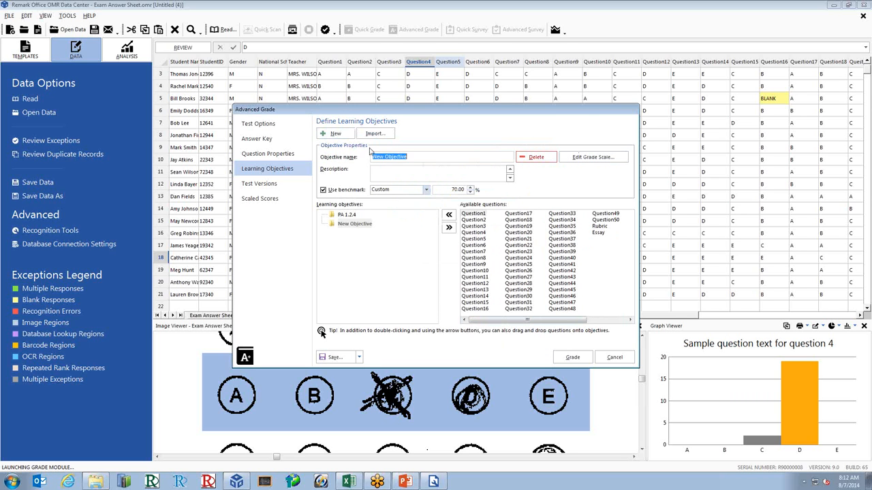
{"action": "type", "text": "PA 2.3.4"}
{"action": "left_click", "coordinate": [405, 176]}
{"action": "type", "text": "Students ident"}
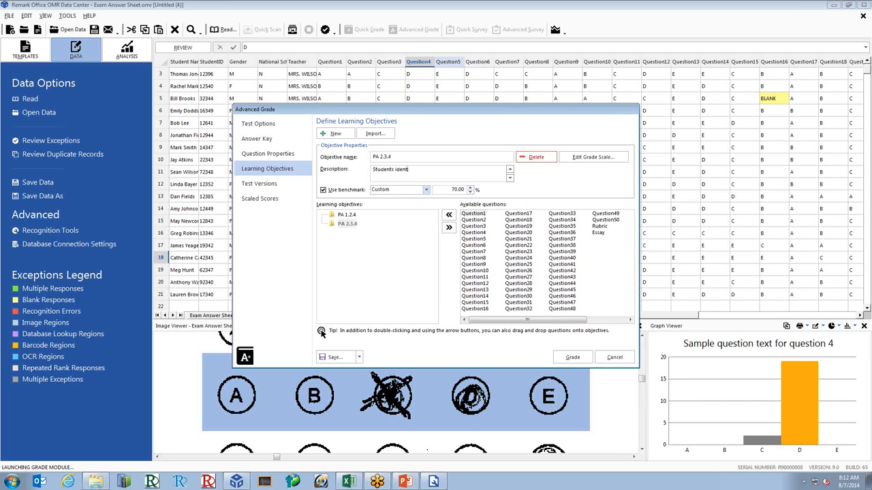
{"action": "type", "text": "ify all pronouns"}
Apply the Elementary Scale to learning objective PA 2.3.4 and keep its benchmark type as Custom.
{"action": "left_click", "coordinate": [587, 157]}
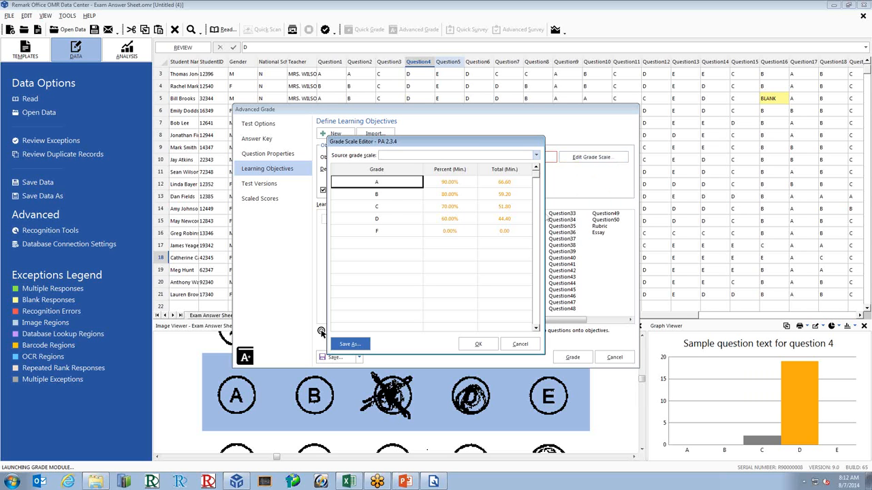
{"action": "left_click", "coordinate": [535, 155]}
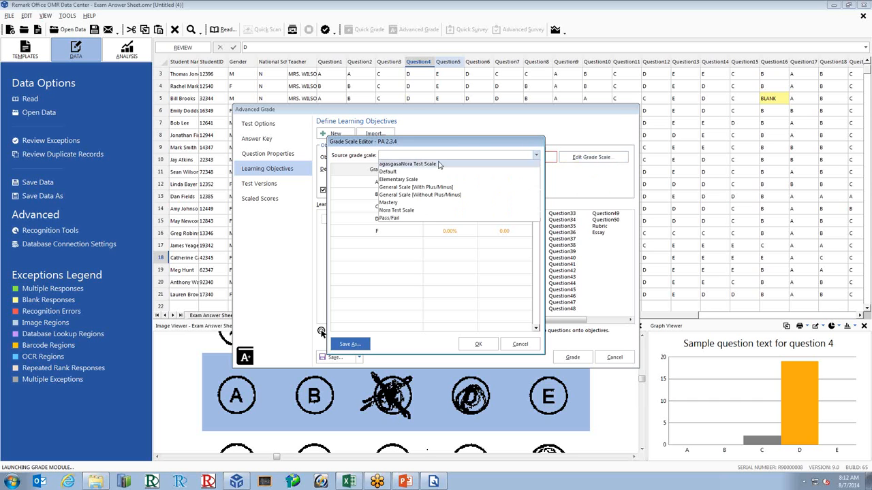
{"action": "left_click", "coordinate": [398, 179]}
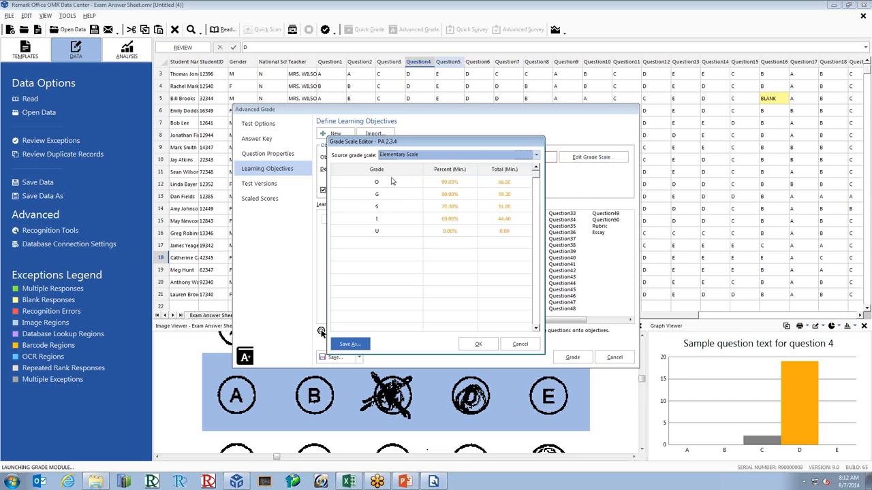
{"action": "left_click", "coordinate": [478, 345]}
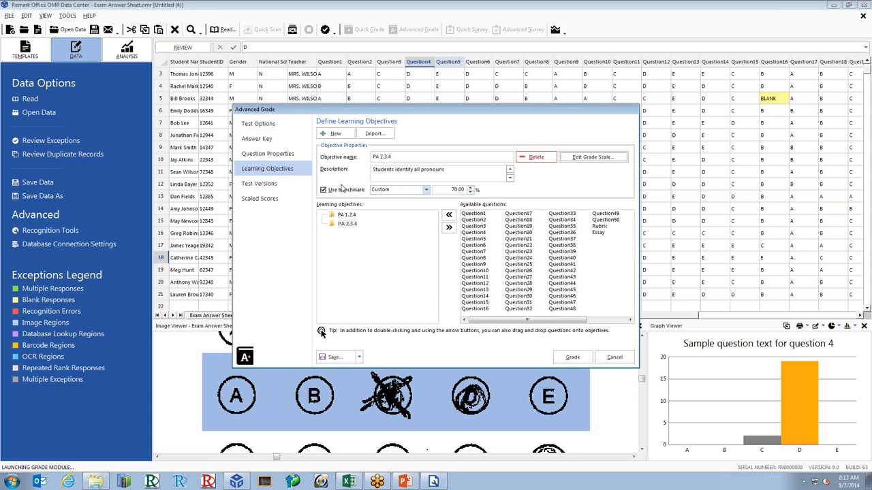
{"action": "left_click", "coordinate": [425, 190]}
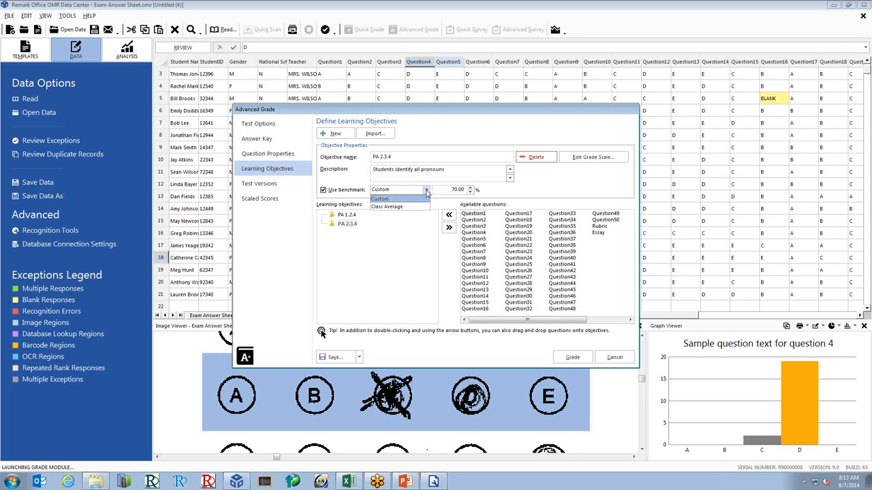
{"action": "left_click", "coordinate": [426, 194]}
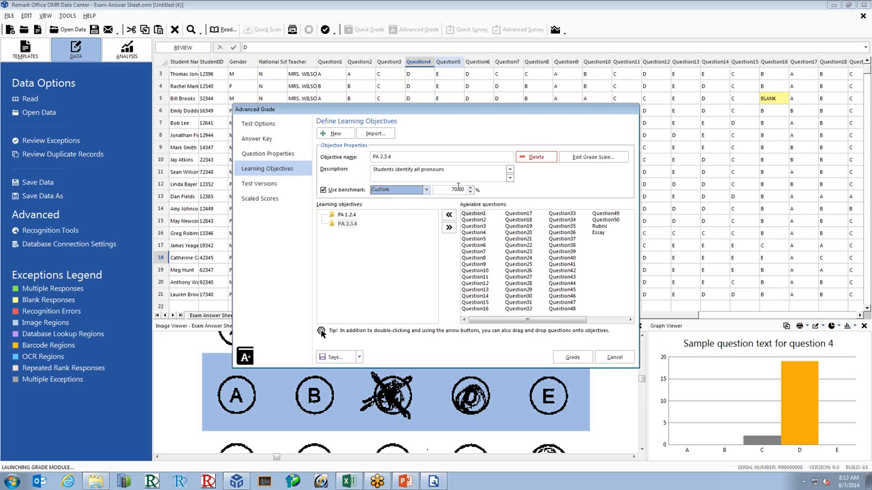
Assign Question1 through Question10 to learning objective PA 1.2.4.
{"action": "left_click", "coordinate": [340, 214]}
{"action": "left_click", "coordinate": [475, 213]}
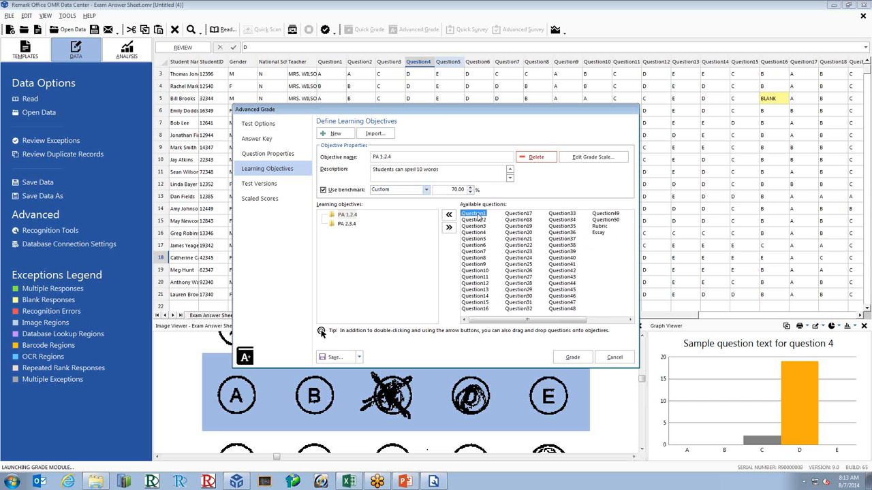
{"action": "left_click", "coordinate": [482, 271], "text": "shift"}
{"action": "left_click", "coordinate": [449, 215]}
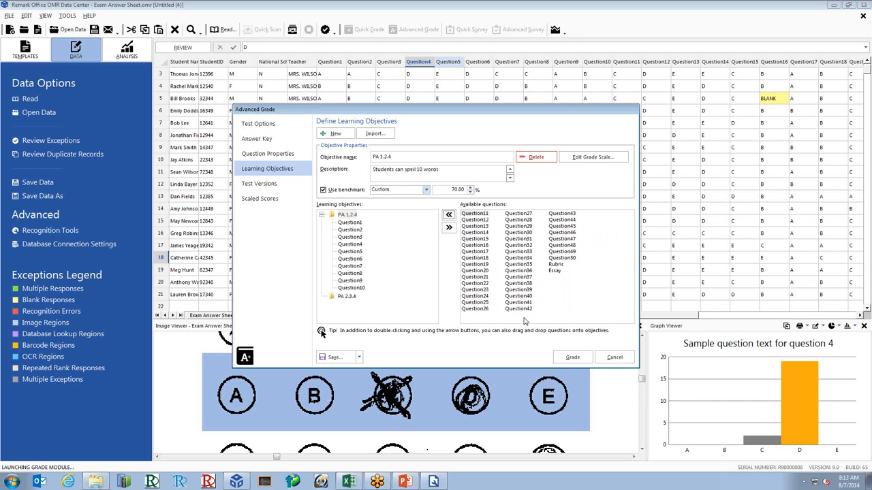
Assign Question11 through Question20 to learning objective PA 2.3.4 and check both objectives' question lists.
{"action": "left_click", "coordinate": [347, 296]}
{"action": "left_click", "coordinate": [476, 278]}
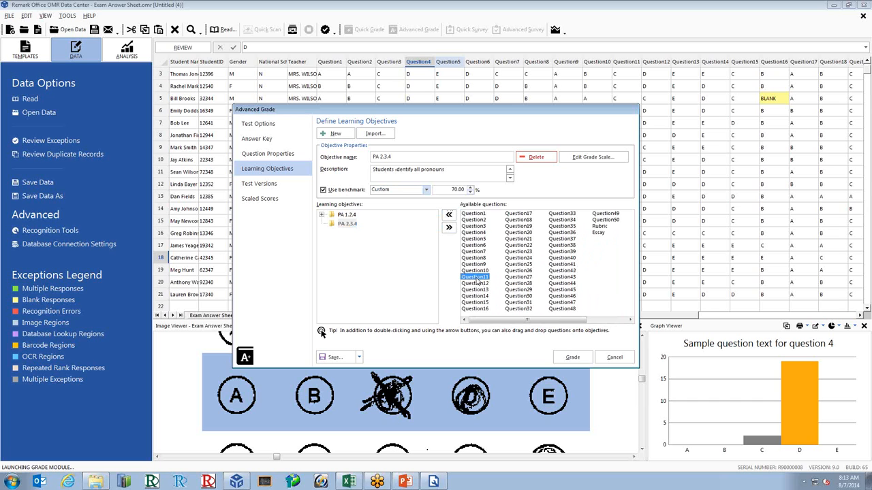
{"action": "left_click", "coordinate": [519, 233], "text": "shift"}
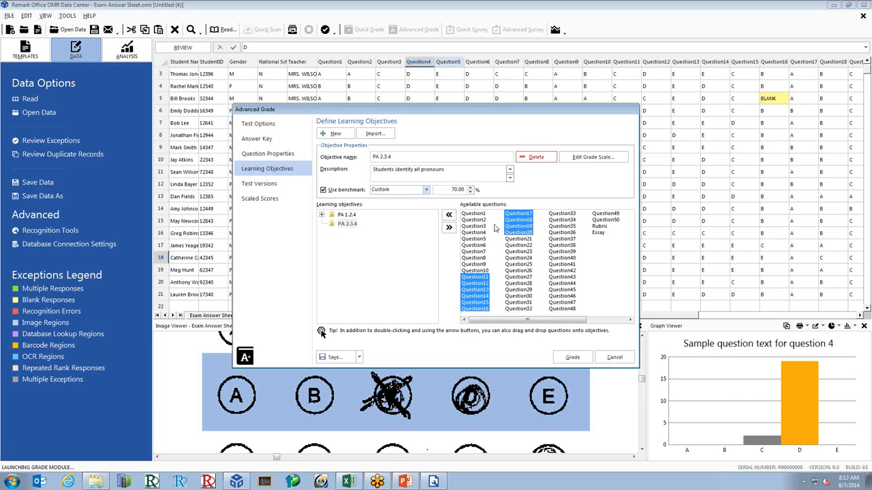
{"action": "left_click", "coordinate": [449, 227]}
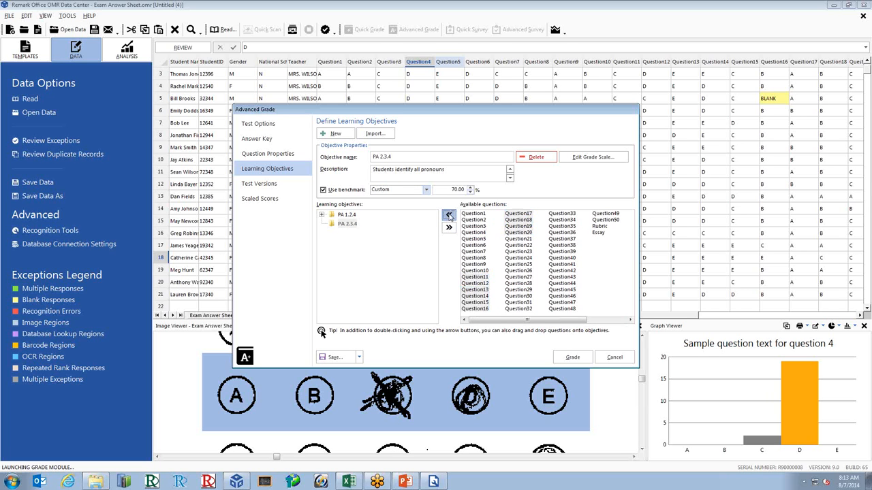
{"action": "left_click", "coordinate": [346, 215]}
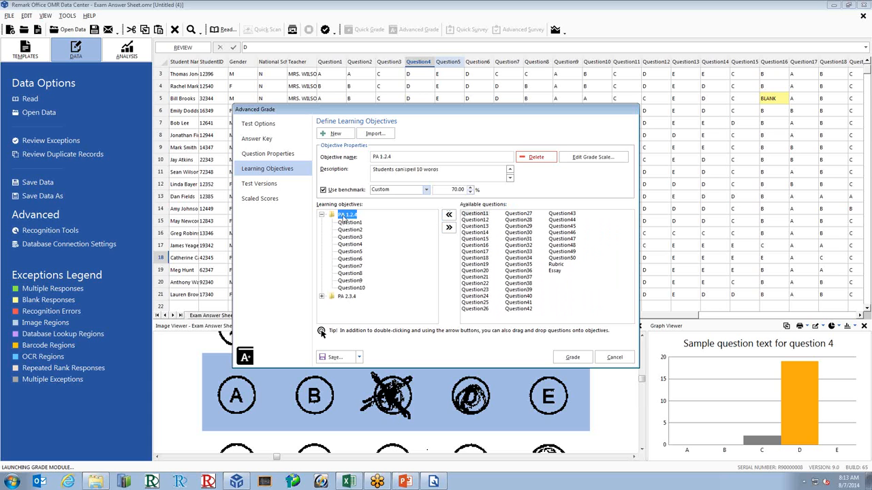
{"action": "left_click", "coordinate": [350, 297]}
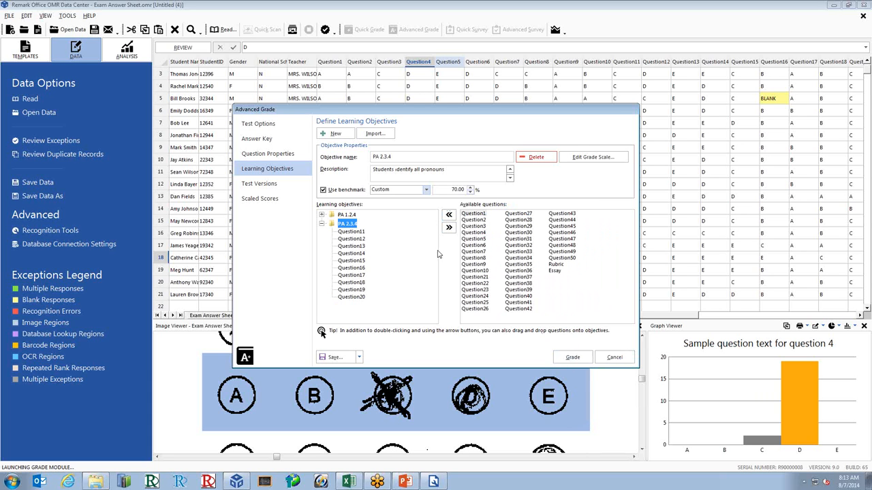
Try out defining multiple test versions to examine the Standard and Advanced version types.
{"action": "left_click", "coordinate": [258, 185]}
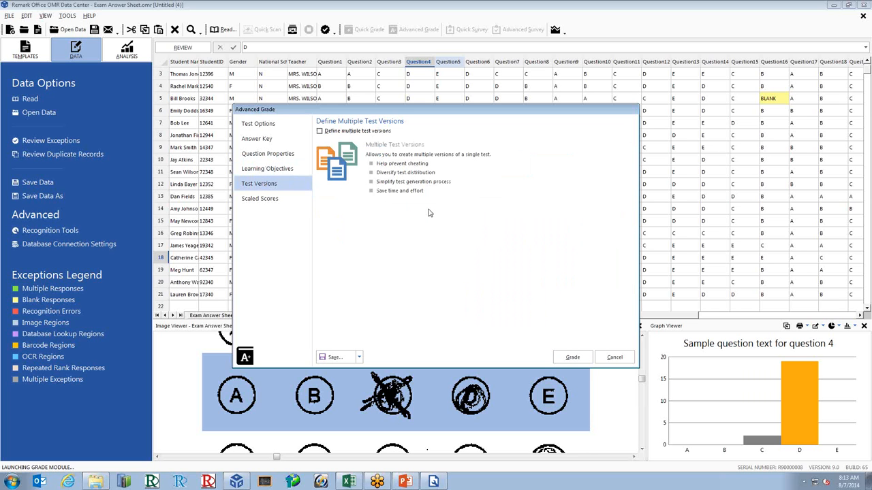
{"action": "left_click", "coordinate": [320, 131]}
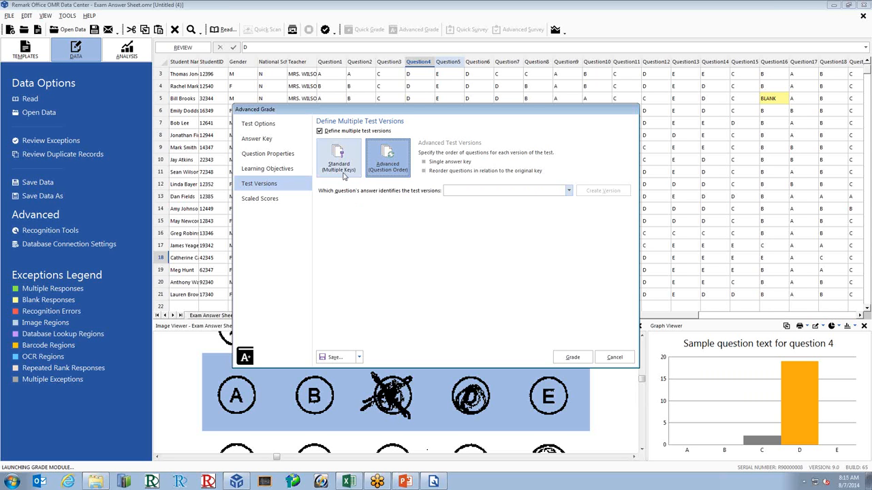
{"action": "left_click", "coordinate": [319, 132]}
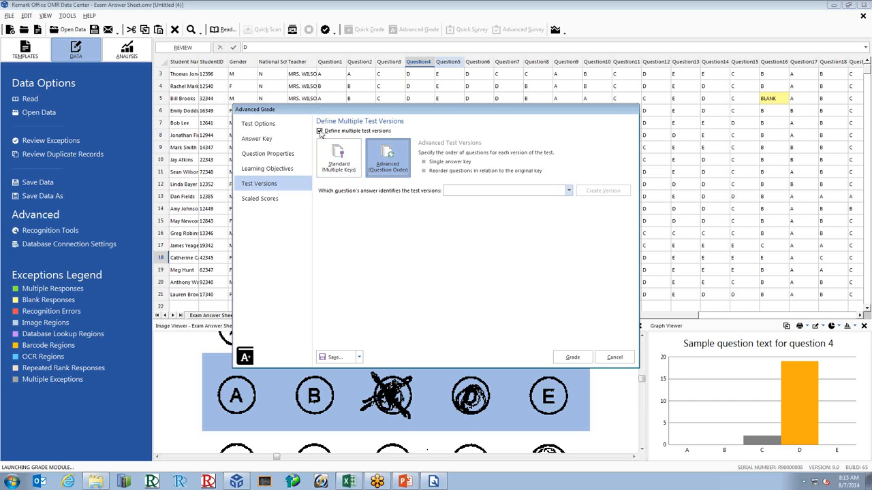
Turn off scaled scoring, deleting the test's scaled scores, and grade the test without saving the answer key.
{"action": "left_click", "coordinate": [265, 199]}
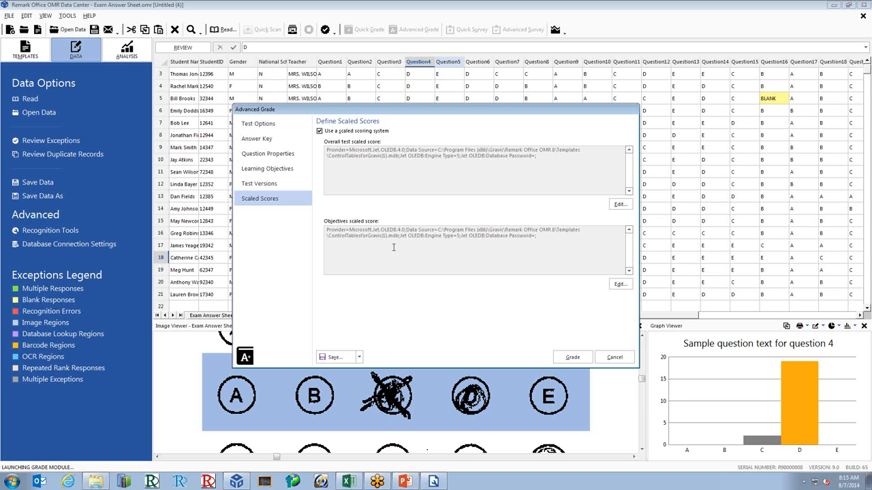
{"action": "left_click", "coordinate": [320, 131]}
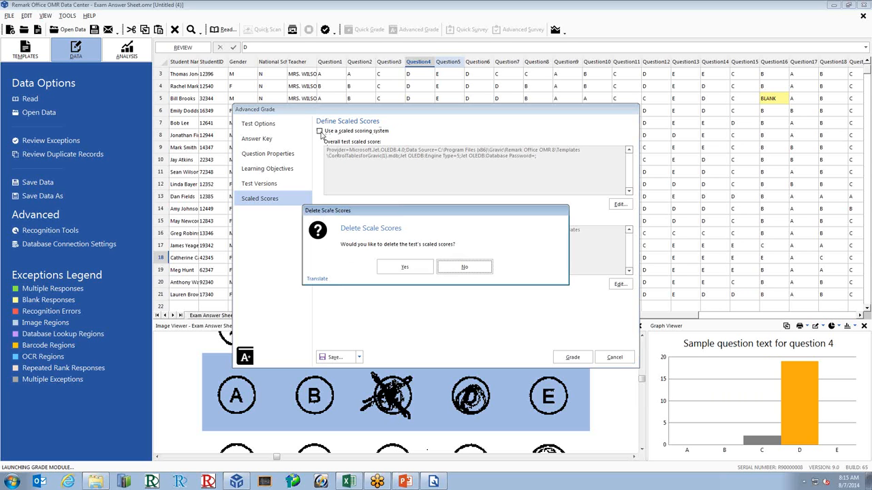
{"action": "left_click", "coordinate": [406, 267]}
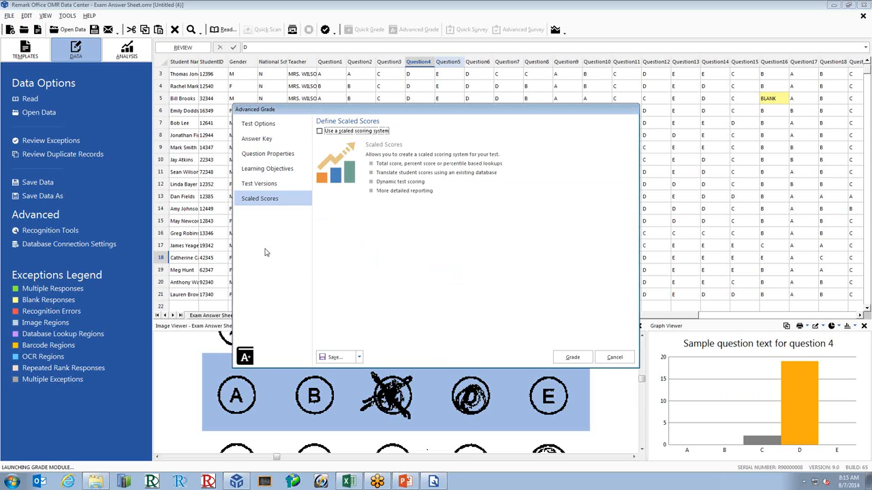
{"action": "left_click", "coordinate": [572, 358]}
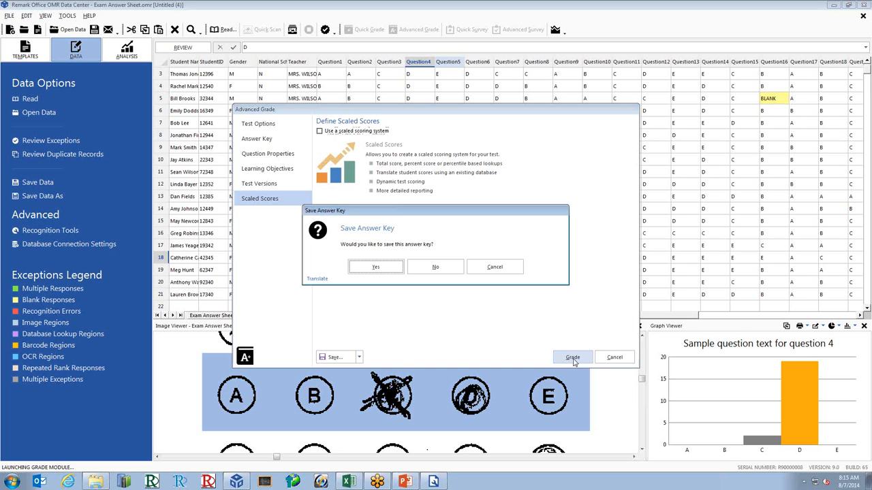
{"action": "left_click", "coordinate": [437, 266]}
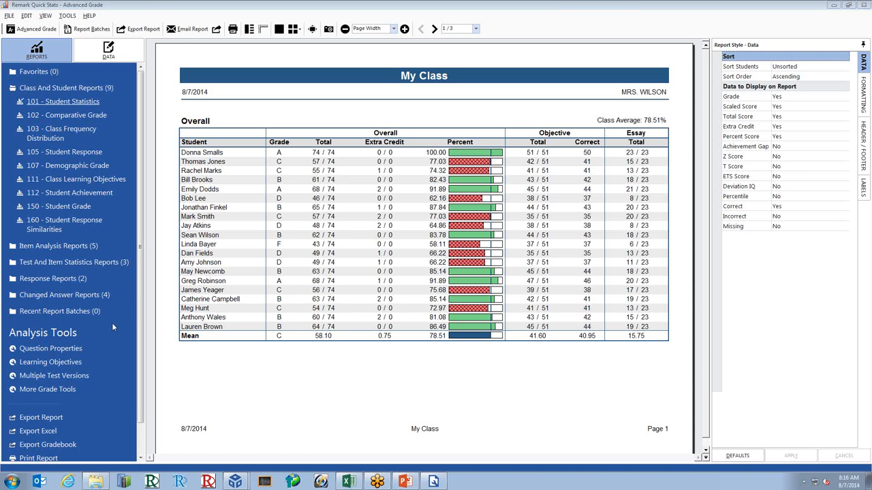
Add the 101 - Student Statistics report to the favorite reports.
{"action": "right_click", "coordinate": [82, 101]}
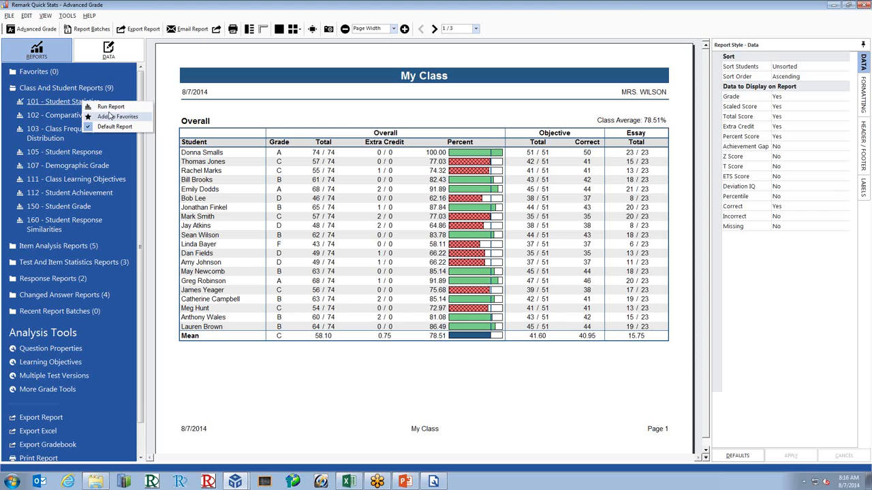
{"action": "left_click", "coordinate": [108, 116]}
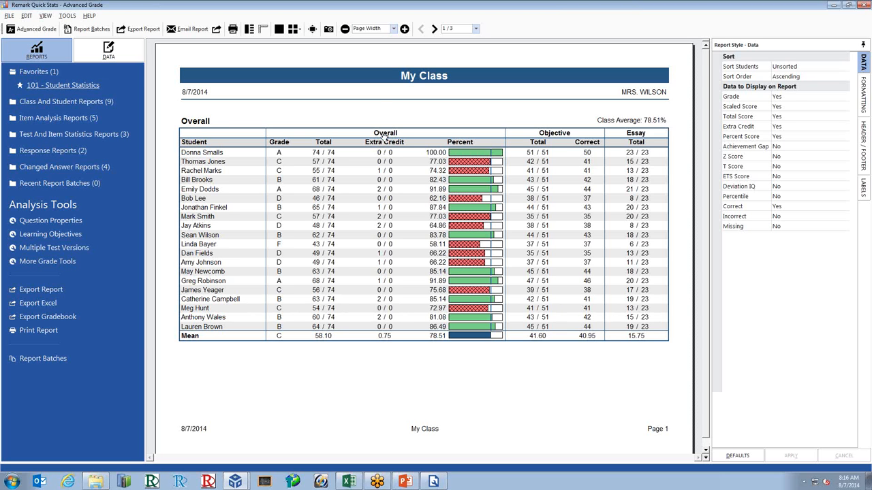
View the Student Statistics report in full screen, return to the normal view and resize the panes on both sides of the report.
{"action": "key", "text": "F11"}
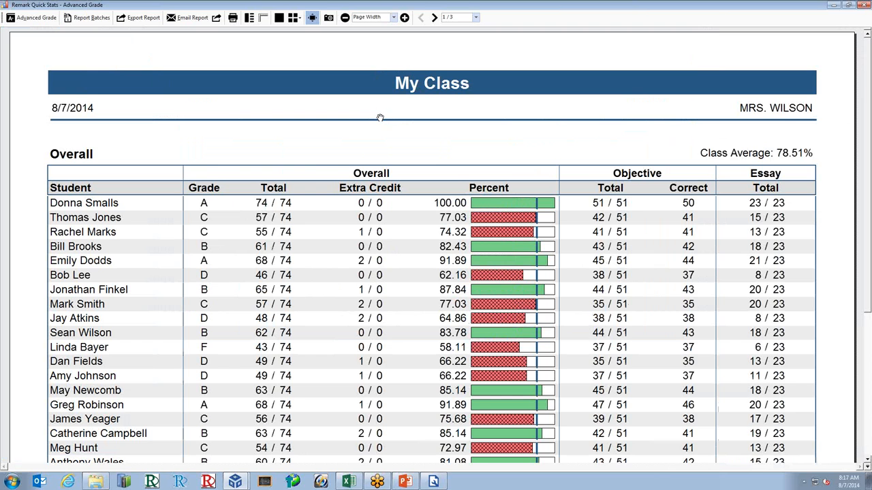
{"action": "key", "text": "Escape"}
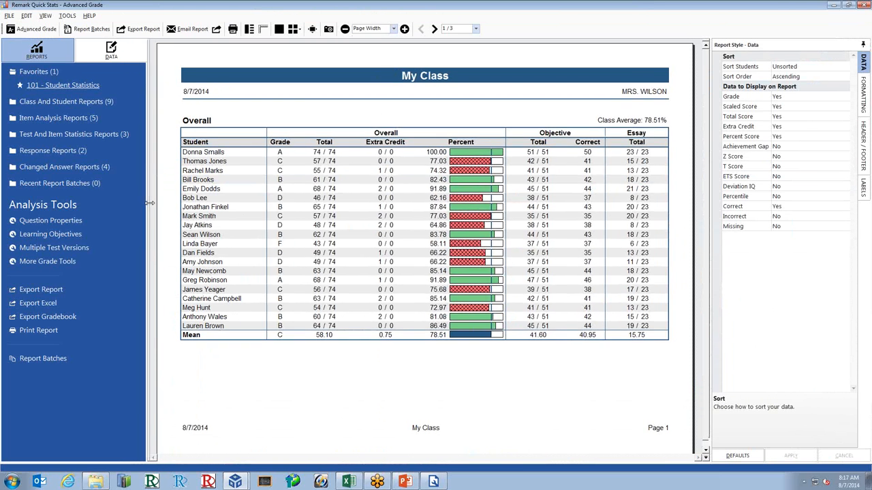
{"action": "left_click_drag", "start_coordinate": [145, 204], "coordinate": [148, 205]}
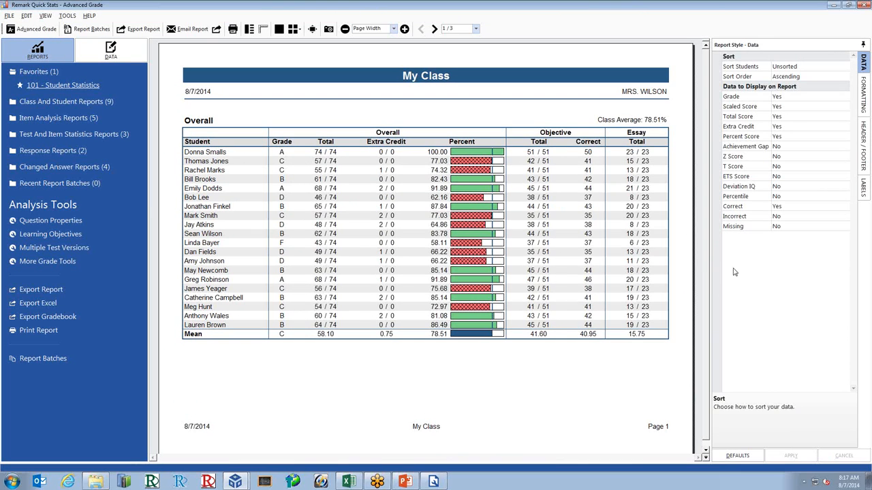
{"action": "left_click_drag", "start_coordinate": [709, 270], "coordinate": [730, 270]}
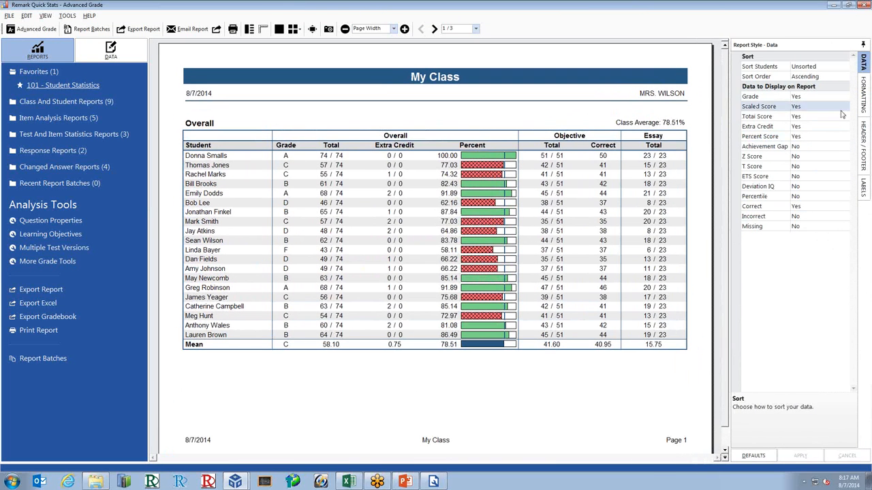
Collapse and reopen the report style pane, and look through its data, formatting, header/footer and label settings.
{"action": "left_click", "coordinate": [864, 45]}
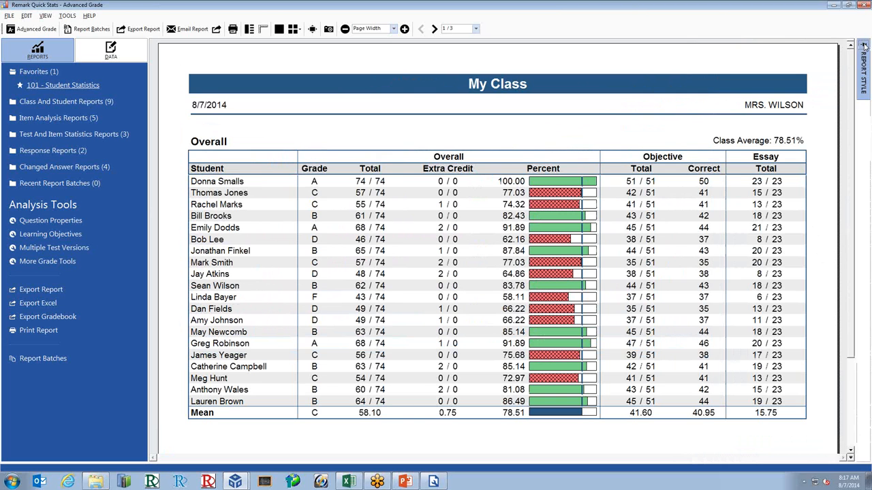
{"action": "left_click", "coordinate": [864, 45]}
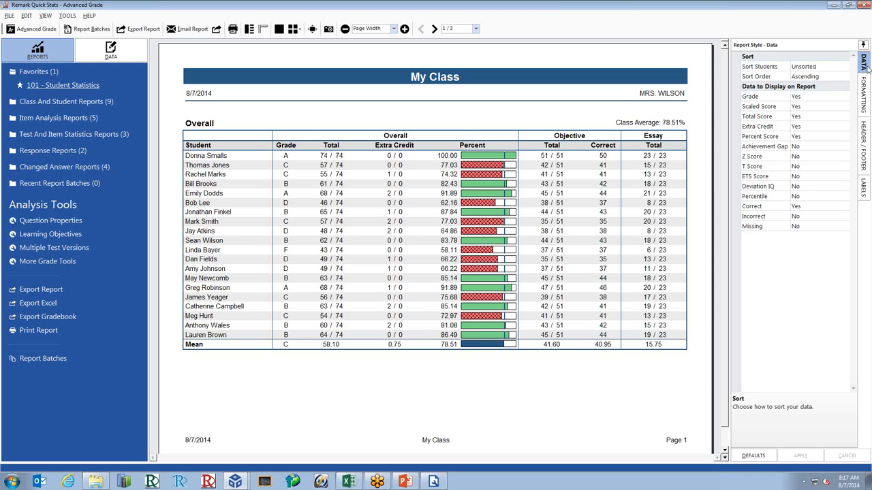
{"action": "left_click", "coordinate": [866, 92]}
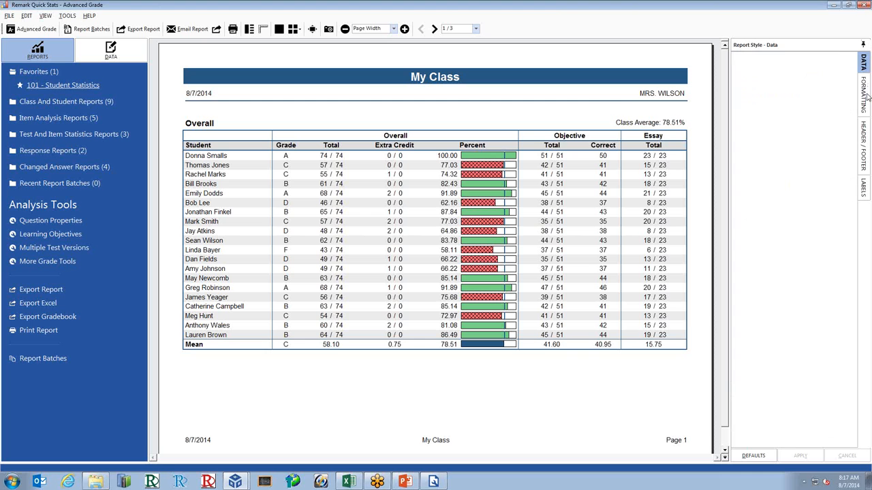
{"action": "left_click", "coordinate": [867, 140]}
{"action": "left_click", "coordinate": [865, 187]}
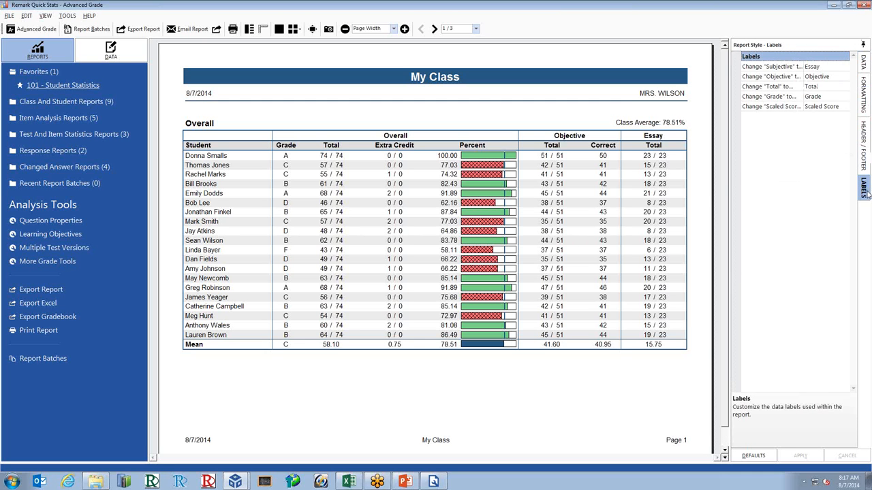
{"action": "left_click", "coordinate": [865, 62]}
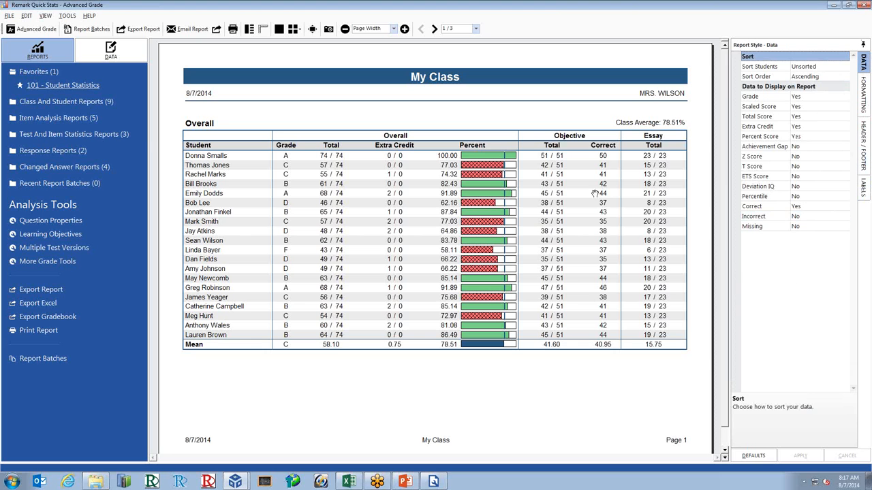
Hide the Correct column in the Student Statistics report by setting Correct to No, and apply the change.
{"action": "double_click", "coordinate": [811, 208]}
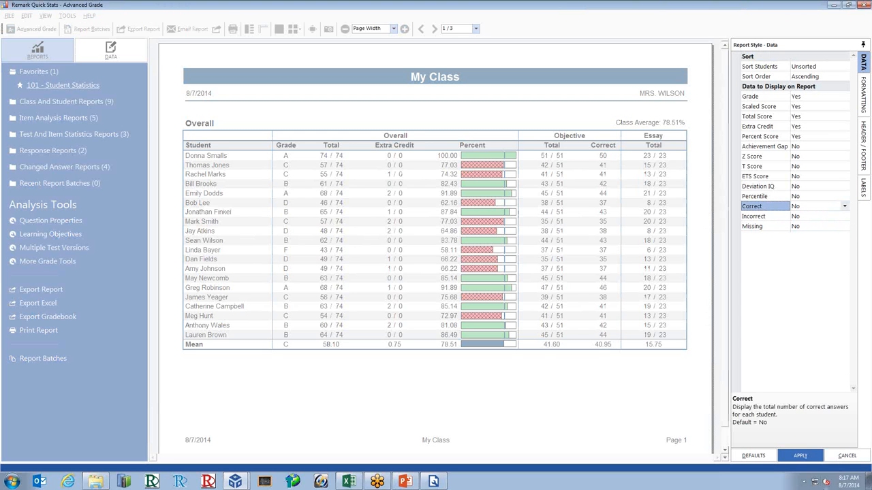
{"action": "left_click", "coordinate": [844, 206]}
{"action": "left_click", "coordinate": [845, 205]}
{"action": "left_click", "coordinate": [844, 205]}
{"action": "left_click", "coordinate": [802, 456]}
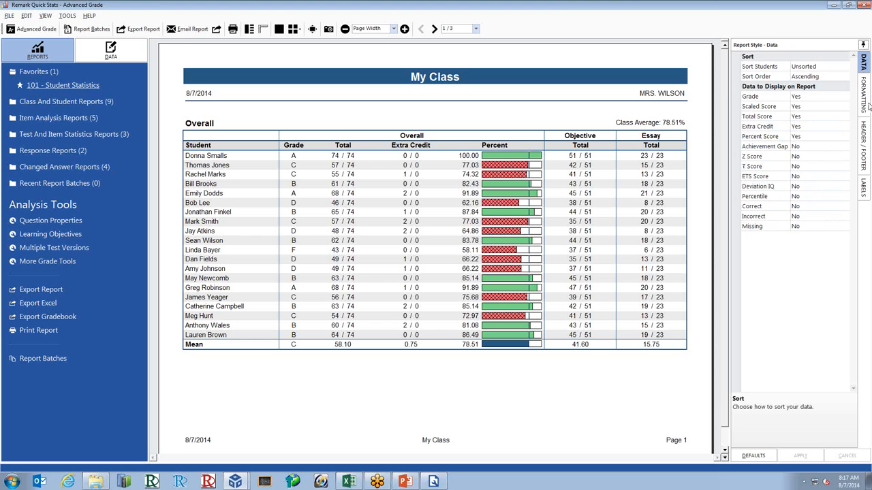
Open the header/footer settings and revert the Student Statistics report's style to its original default values.
{"action": "left_click", "coordinate": [864, 139]}
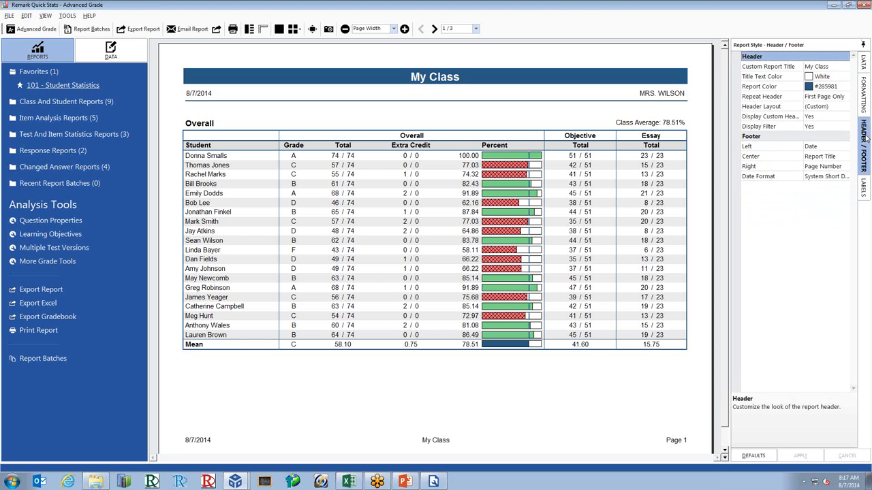
{"action": "left_click", "coordinate": [830, 67]}
{"action": "left_click", "coordinate": [753, 455]}
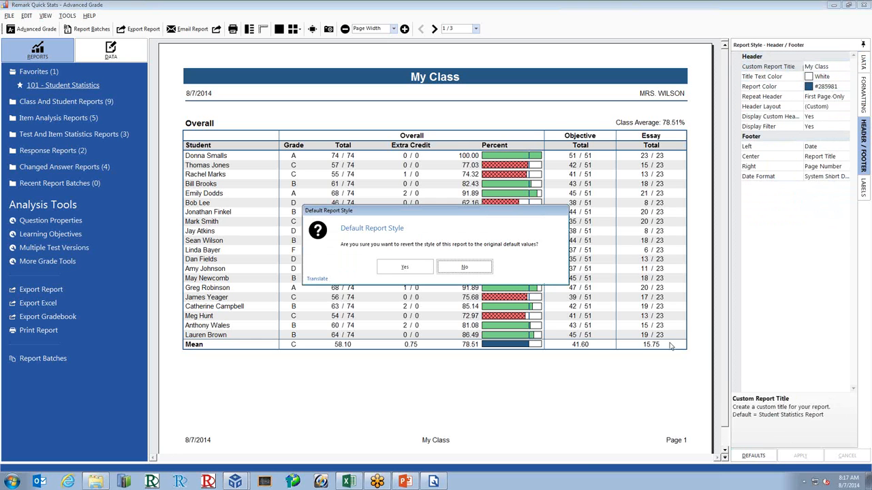
{"action": "left_click", "coordinate": [404, 267]}
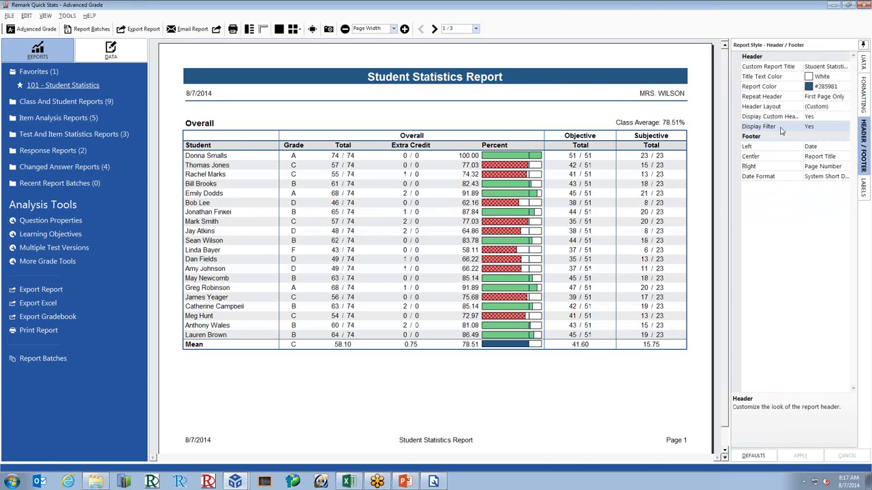
Try the custom report title "My Class Report" on the Student Statistics report, and revert the report style to its defaults.
{"action": "left_click", "coordinate": [839, 68]}
{"action": "left_click_drag", "start_coordinate": [806, 67], "coordinate": [850, 66]}
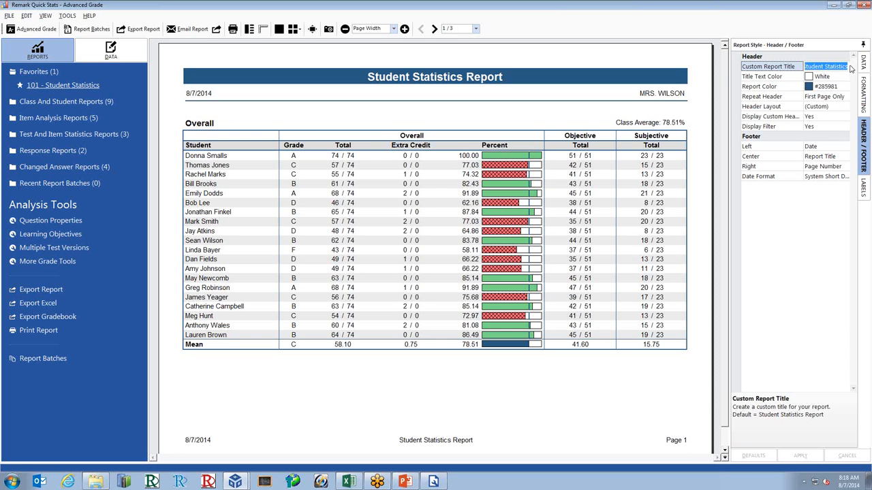
{"action": "type", "text": "My Class Report"}
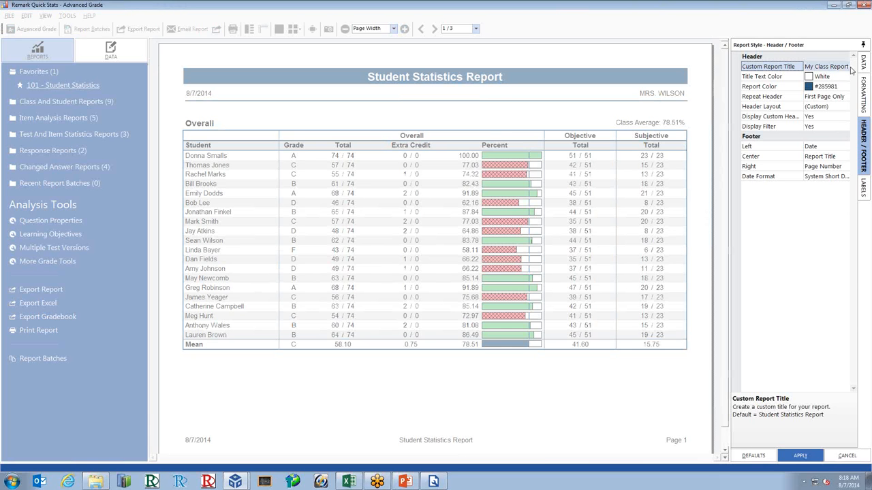
{"action": "key", "text": "Return"}
{"action": "left_click", "coordinate": [810, 457]}
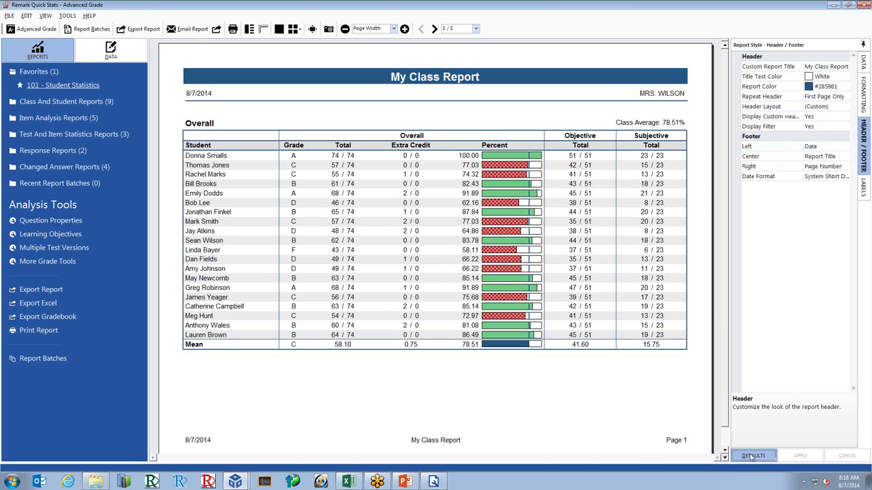
{"action": "left_click", "coordinate": [752, 455]}
{"action": "left_click", "coordinate": [410, 267]}
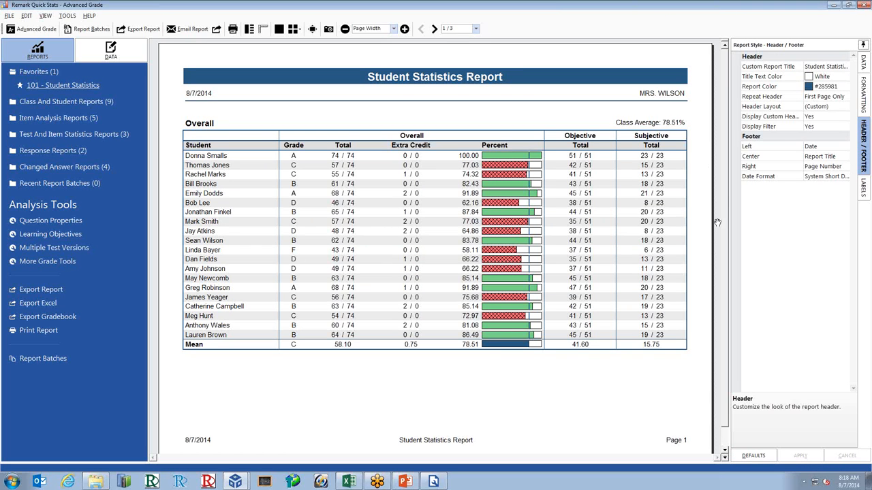
Change the report's "Subjective" column label to "Essay" and apply it to the Student Statistics report.
{"action": "left_click", "coordinate": [863, 197]}
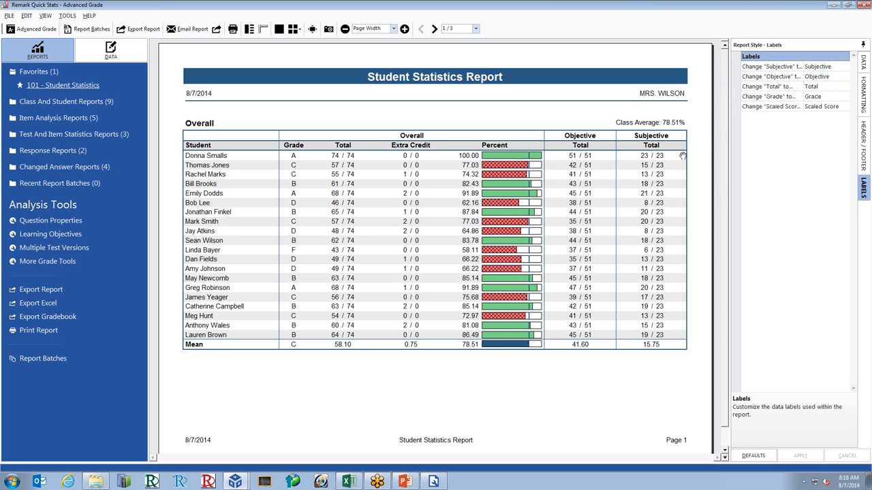
{"action": "left_click", "coordinate": [829, 68]}
{"action": "left_click", "coordinate": [836, 68]}
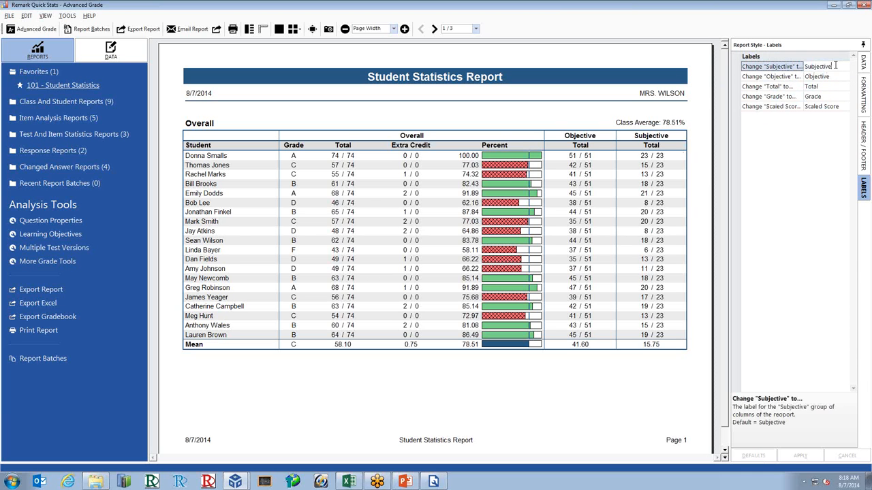
{"action": "type", "text": "Essay"}
{"action": "key", "text": "Return"}
{"action": "left_click", "coordinate": [801, 456]}
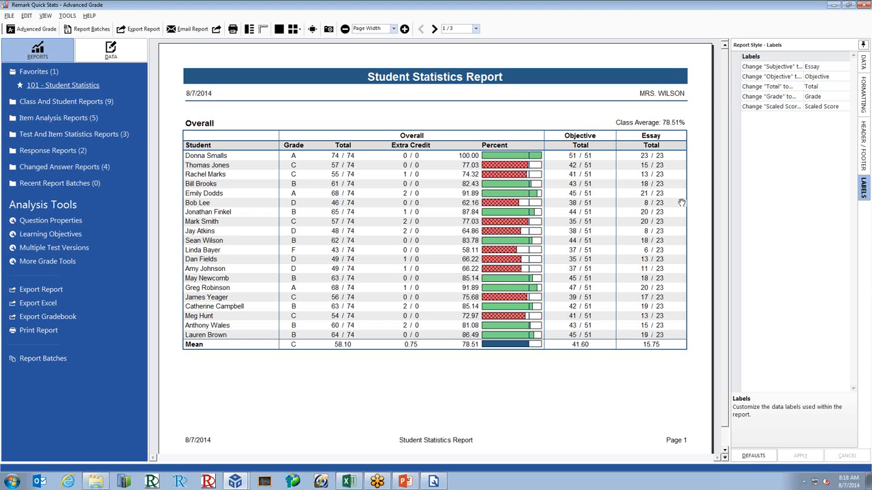
Open the 112 - Student Achievement report, restrict it to students Failing to Reach Benchmark, and review the filtered report.
{"action": "left_click", "coordinate": [50, 104]}
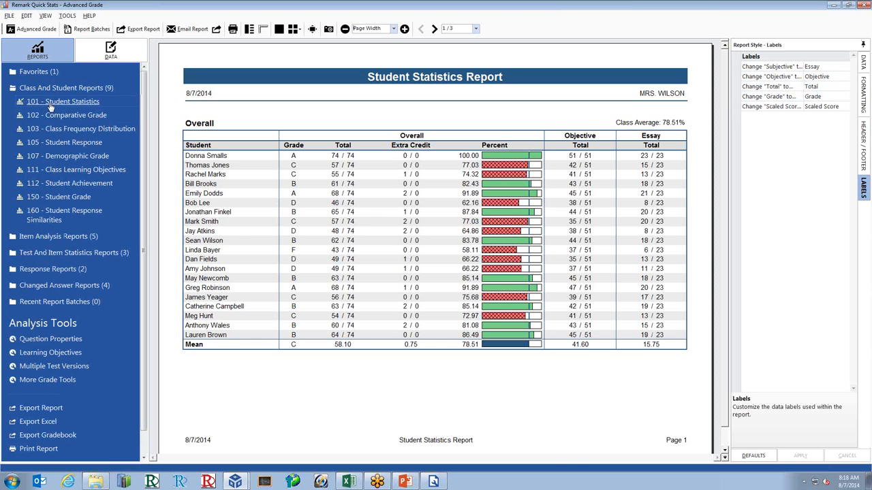
{"action": "left_click", "coordinate": [81, 185]}
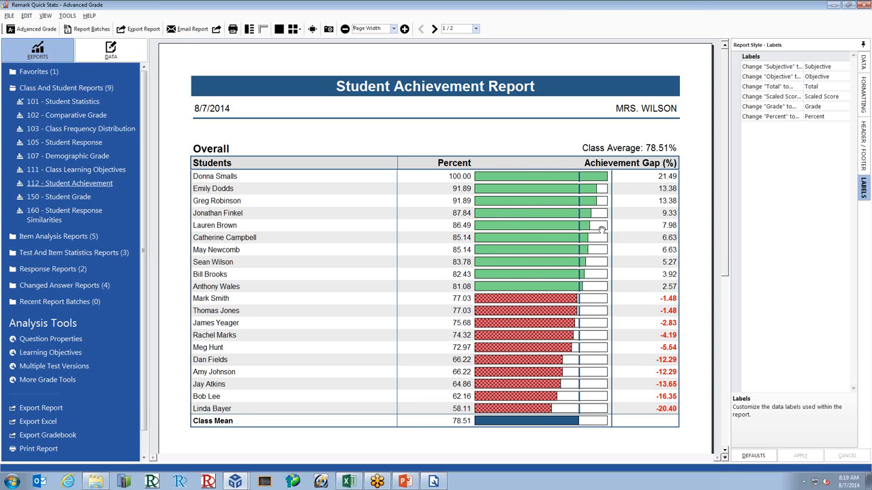
{"action": "left_click", "coordinate": [863, 62]}
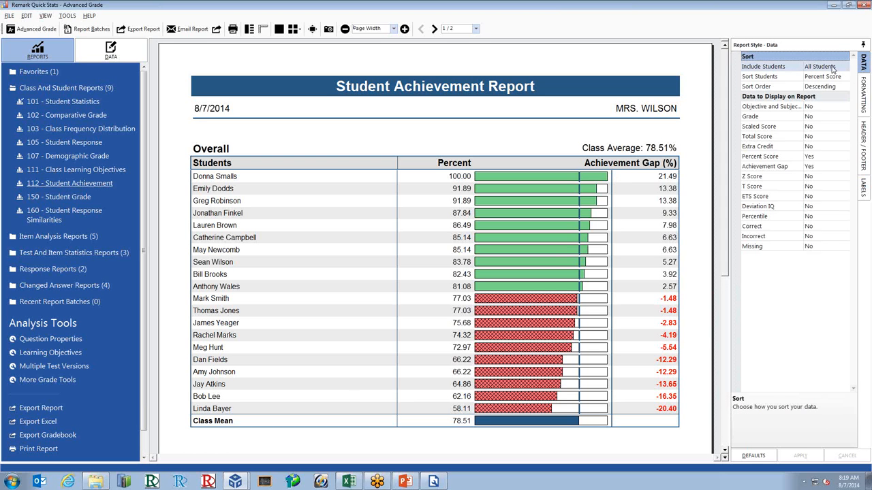
{"action": "left_click", "coordinate": [843, 68]}
{"action": "left_click", "coordinate": [845, 68]}
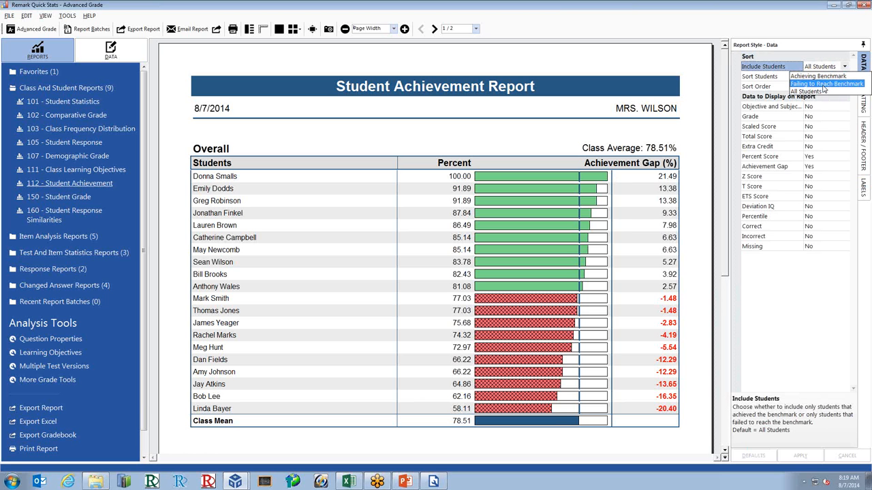
{"action": "left_click", "coordinate": [824, 84]}
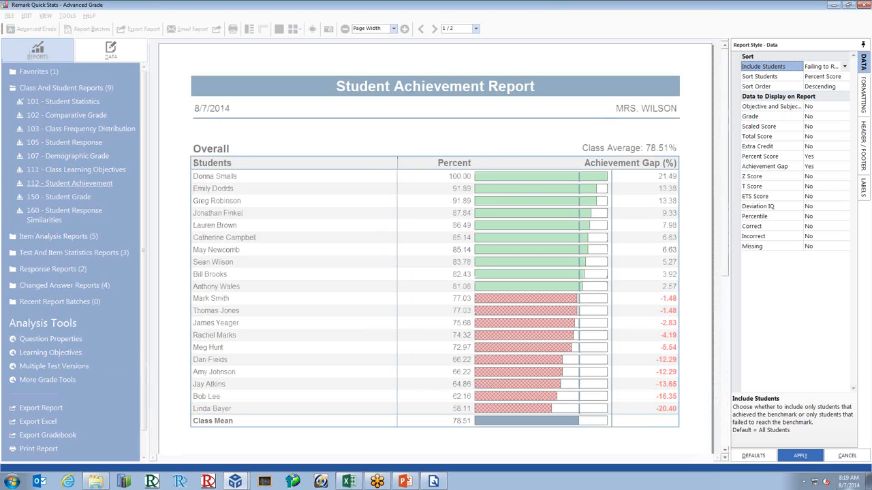
{"action": "left_click", "coordinate": [801, 456]}
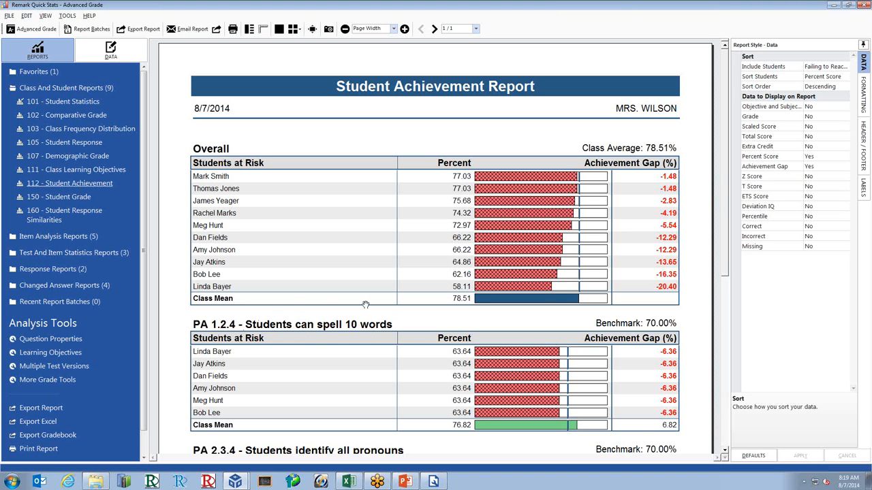
{"action": "scroll", "coordinate": [726, 276], "scroll_direction": "down", "scroll_amount": 2}
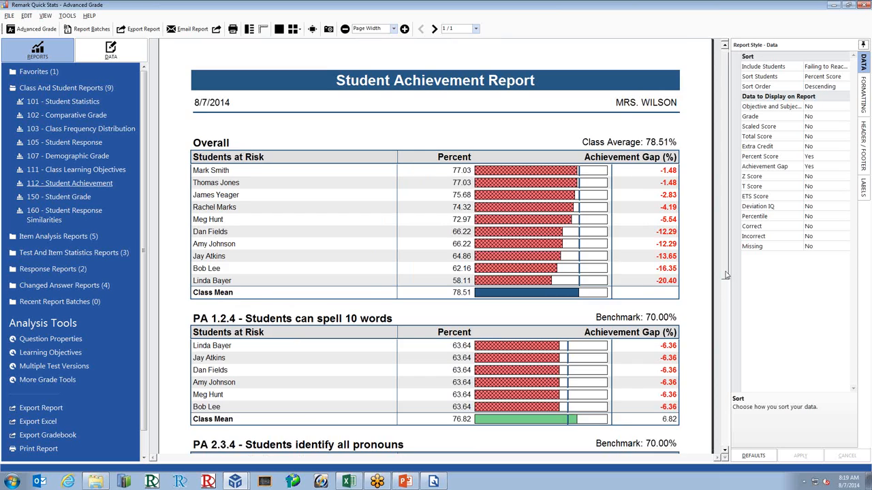
{"action": "left_click_drag", "start_coordinate": [726, 275], "coordinate": [725, 309]}
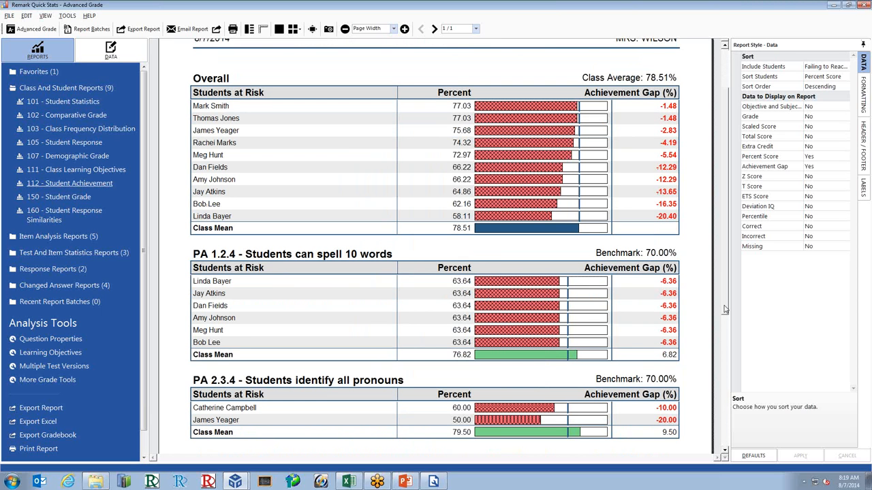
View the 160 - Student Response Similarities report and the 520 - Changed Answer By Item report.
{"action": "left_click", "coordinate": [64, 215]}
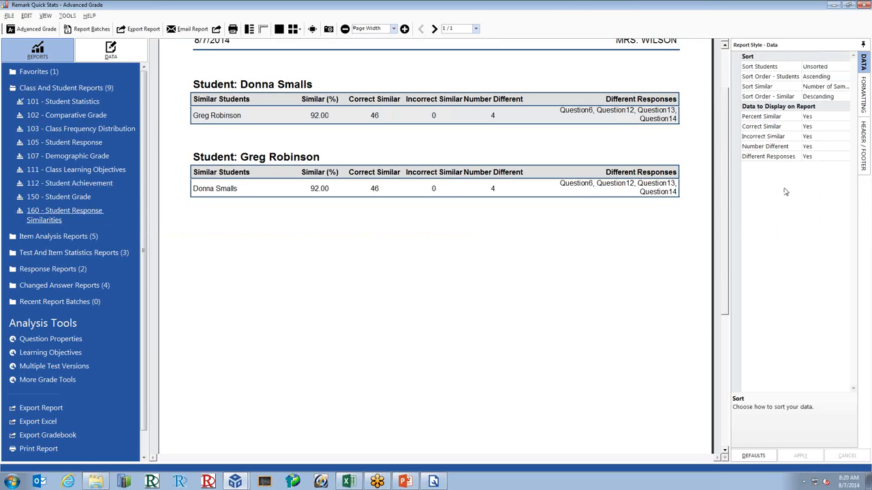
{"action": "left_click_drag", "start_coordinate": [724, 95], "coordinate": [724, 61]}
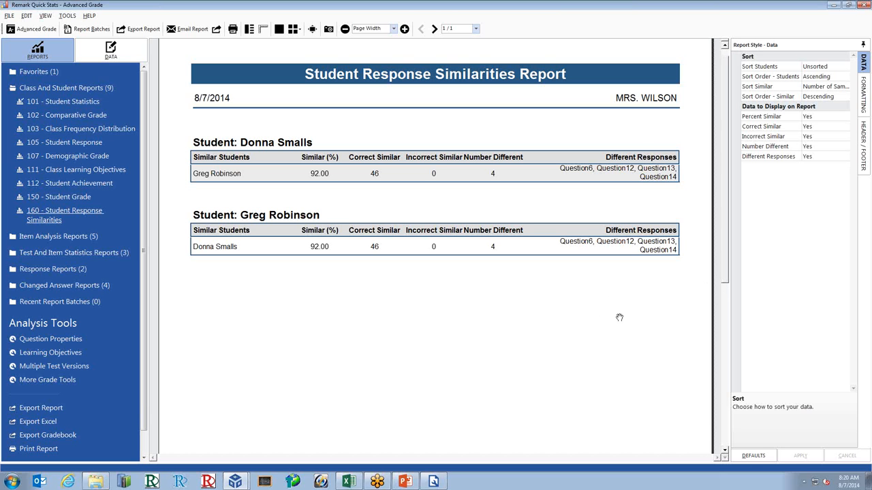
{"action": "left_click", "coordinate": [89, 287]}
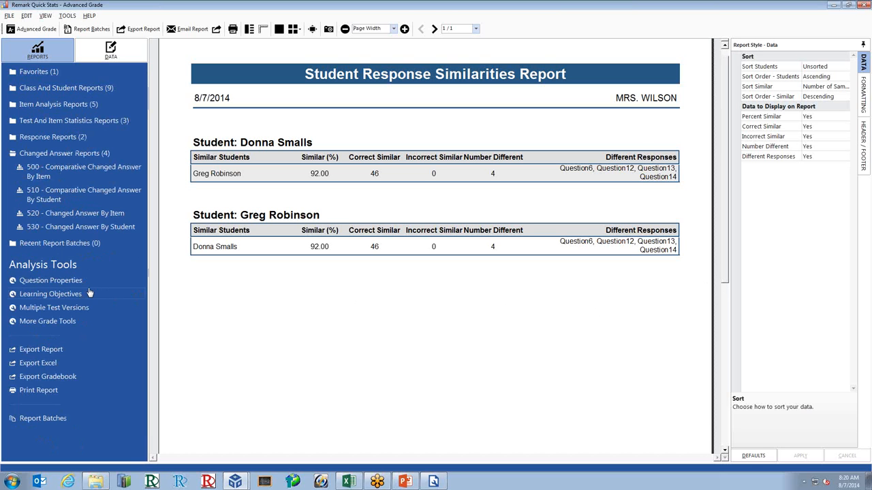
{"action": "left_click", "coordinate": [57, 215]}
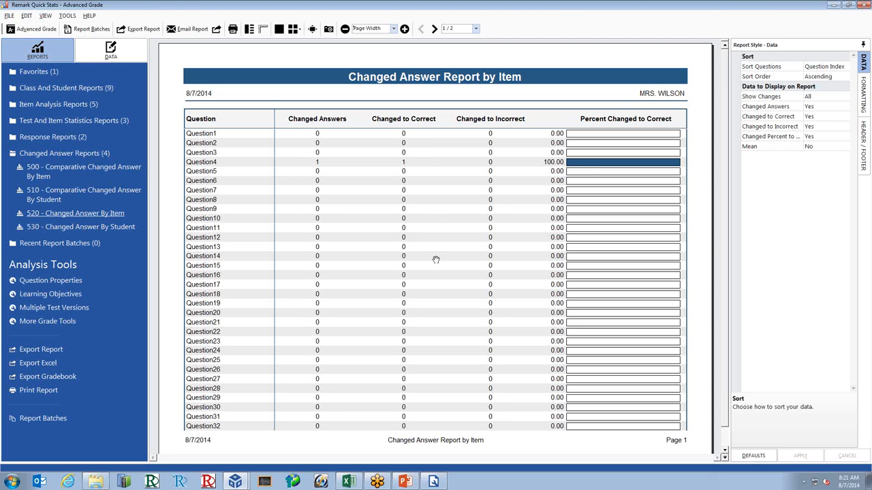
Close Quick Stats and, in the exam data grid, change row 3's Question3 answer and row 7's Question6 answer to D.
{"action": "left_click", "coordinate": [865, 7]}
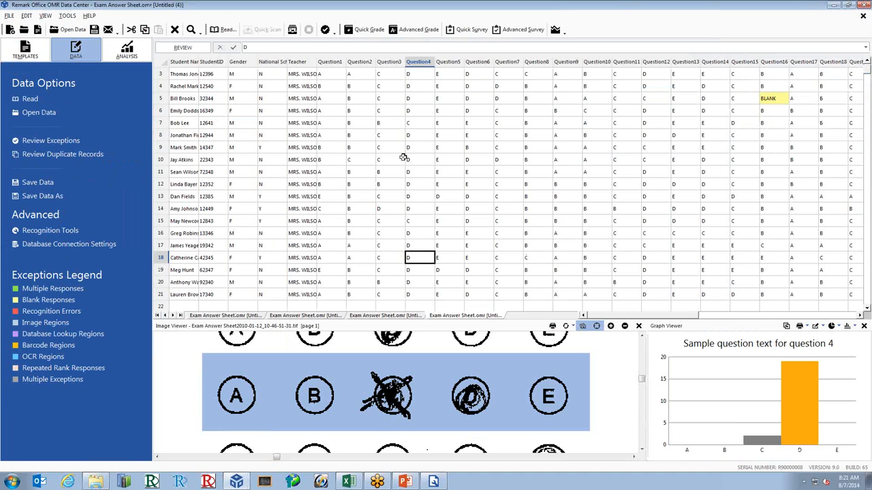
{"action": "scroll", "coordinate": [868, 68], "scroll_direction": "up", "scroll_amount": 2}
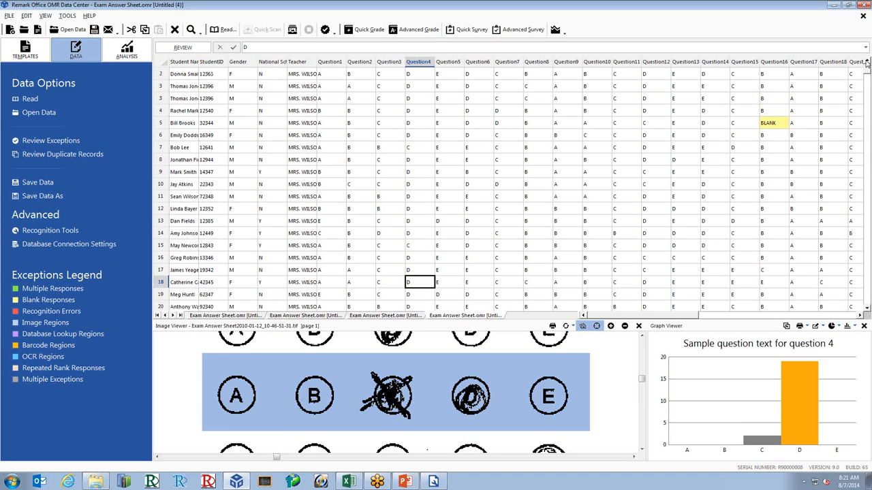
{"action": "left_click", "coordinate": [383, 99]}
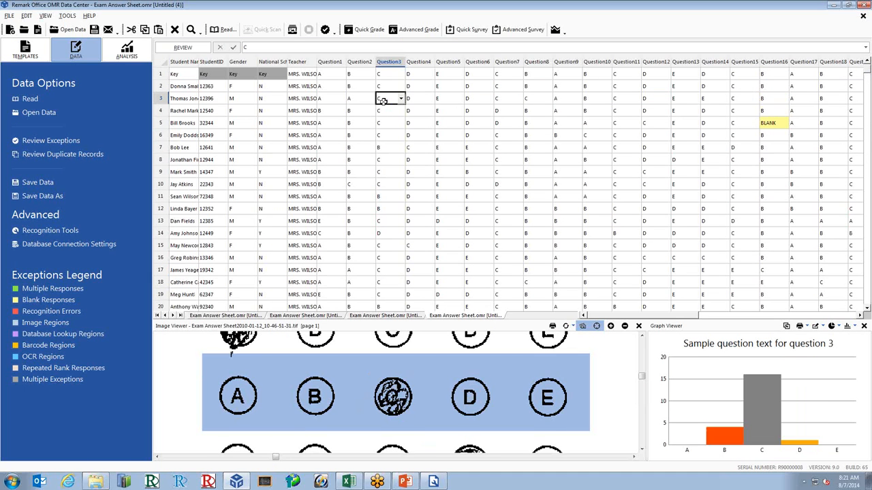
{"action": "type", "text": "d"}
{"action": "left_click", "coordinate": [425, 101]}
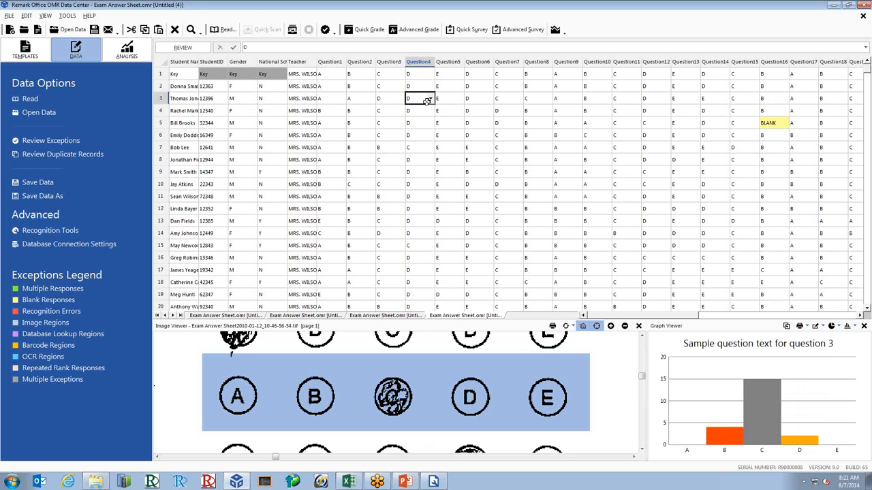
{"action": "left_click", "coordinate": [479, 145]}
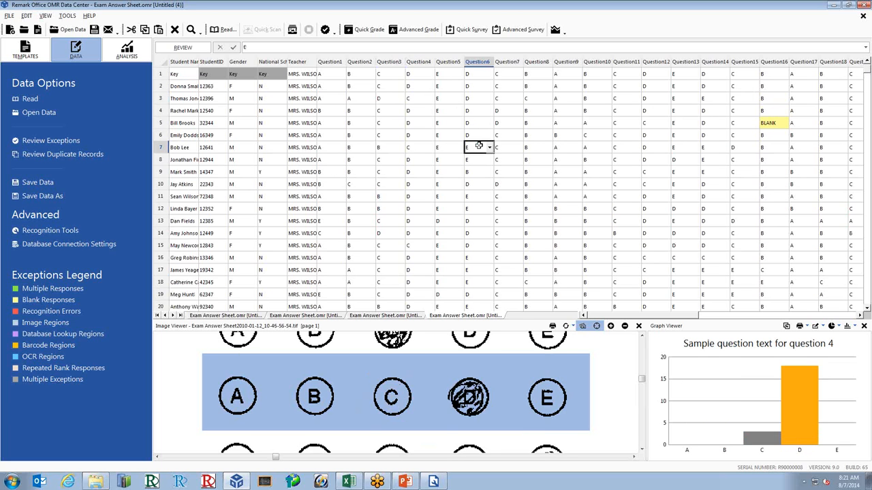
{"action": "type", "text": "d"}
{"action": "left_click", "coordinate": [509, 160]}
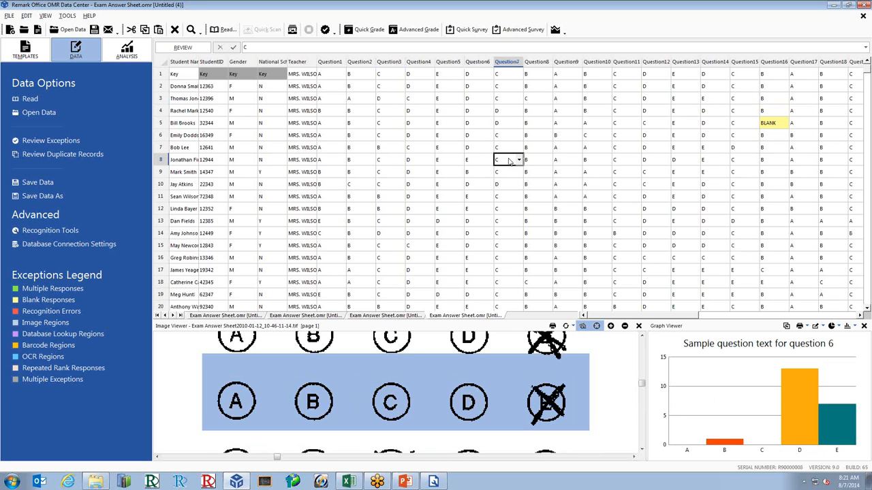
Set row 10's Question7, Question8 and Question9 answers to C, A and B, row 9's Question10 to B, and row 5's Question12 to D.
{"action": "left_click", "coordinate": [515, 184]}
{"action": "type", "text": "c"}
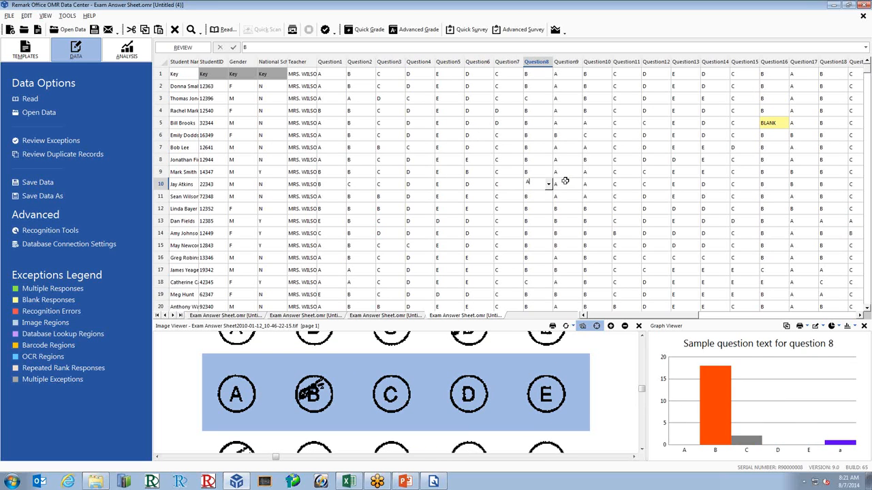
{"action": "type", "text": "a"}
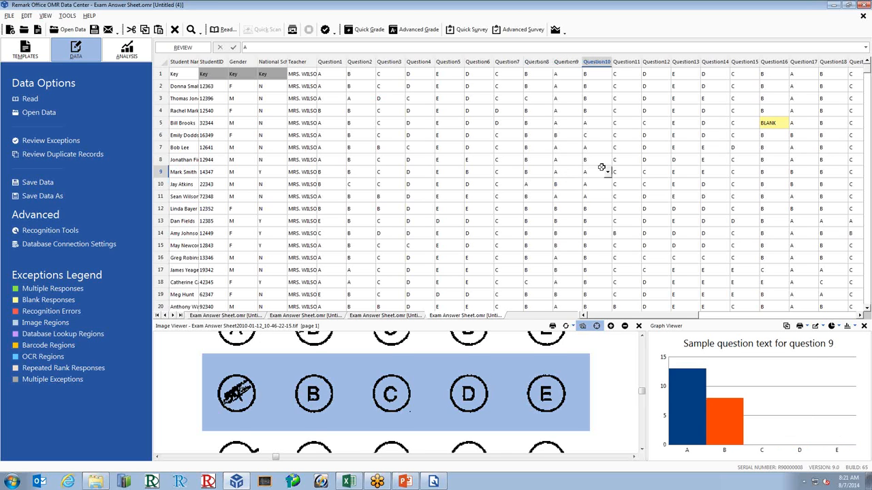
{"action": "left_click", "coordinate": [601, 171]}
{"action": "type", "text": "B"}
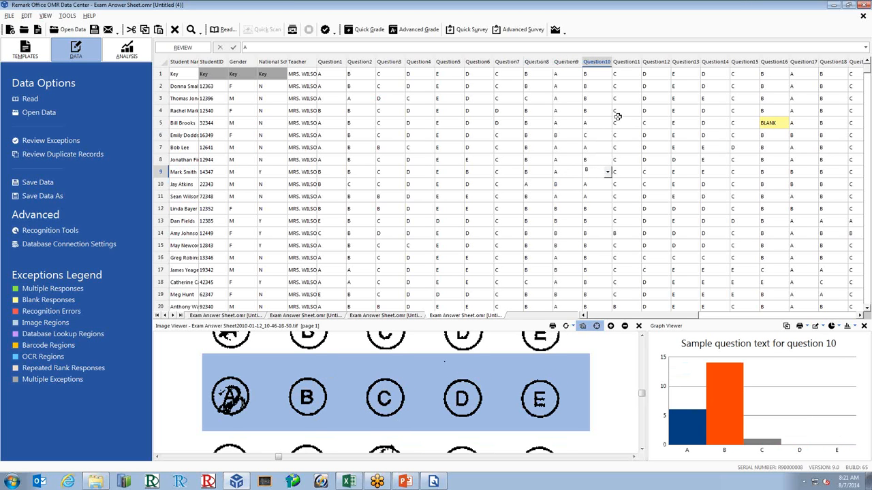
{"action": "left_click", "coordinate": [655, 123]}
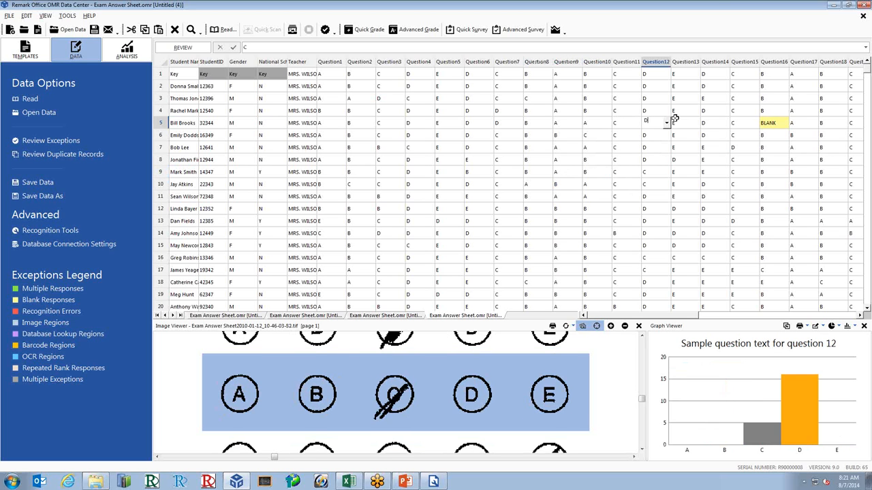
{"action": "type", "text": "d"}
Regrade the edited exam with Quick Grade and review both pages and the Show Changes options of the 520 - Changed Answer By Item report.
{"action": "left_click", "coordinate": [366, 31]}
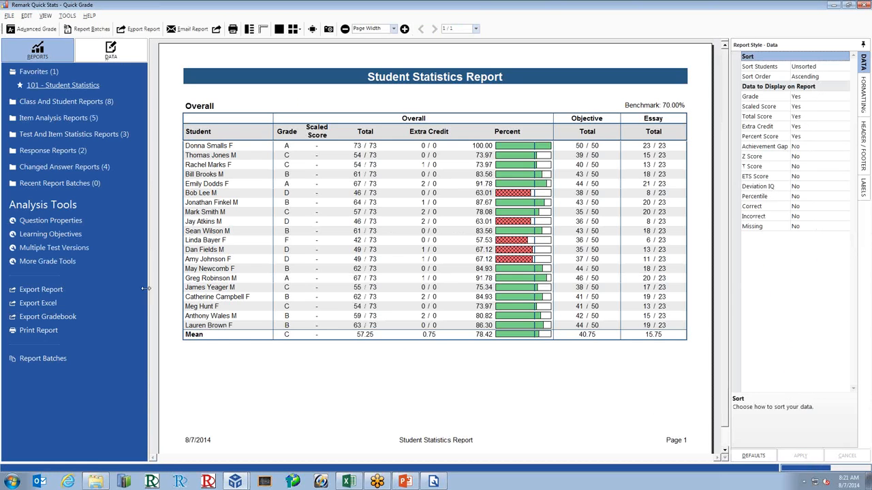
{"action": "left_click", "coordinate": [56, 168]}
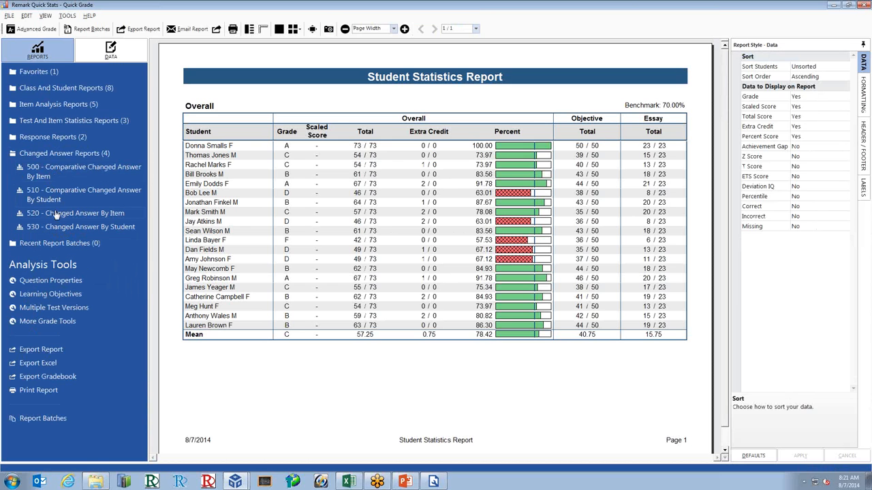
{"action": "left_click", "coordinate": [58, 215]}
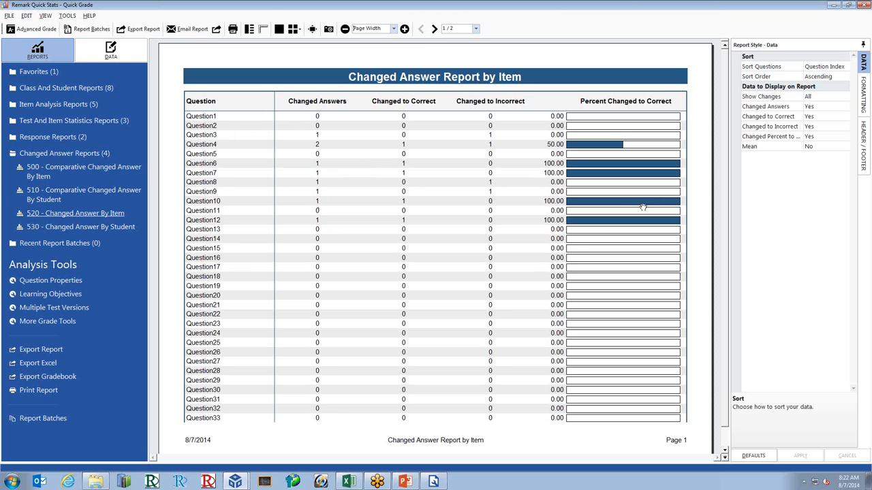
{"action": "left_click", "coordinate": [435, 29]}
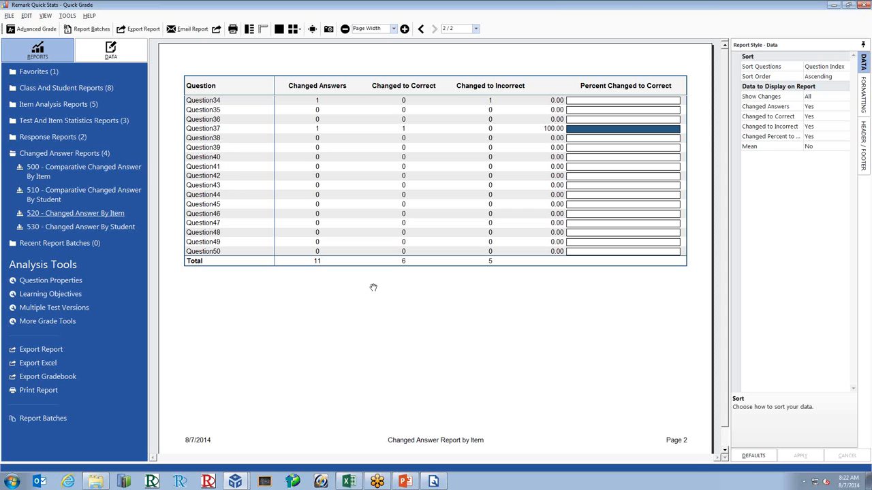
{"action": "left_click", "coordinate": [847, 99]}
{"action": "left_click", "coordinate": [845, 97]}
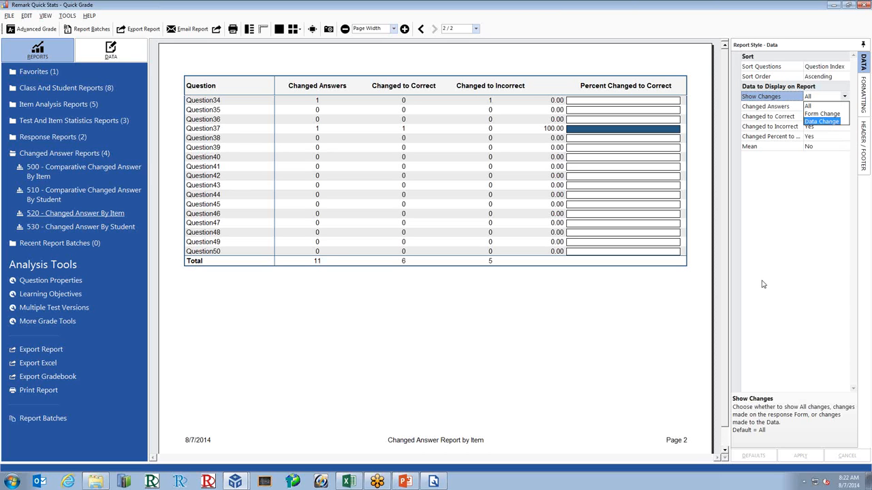
View the 530 - Changed Answer By Student report and look at the Learning Objectives setup without defining any.
{"action": "left_click", "coordinate": [73, 227]}
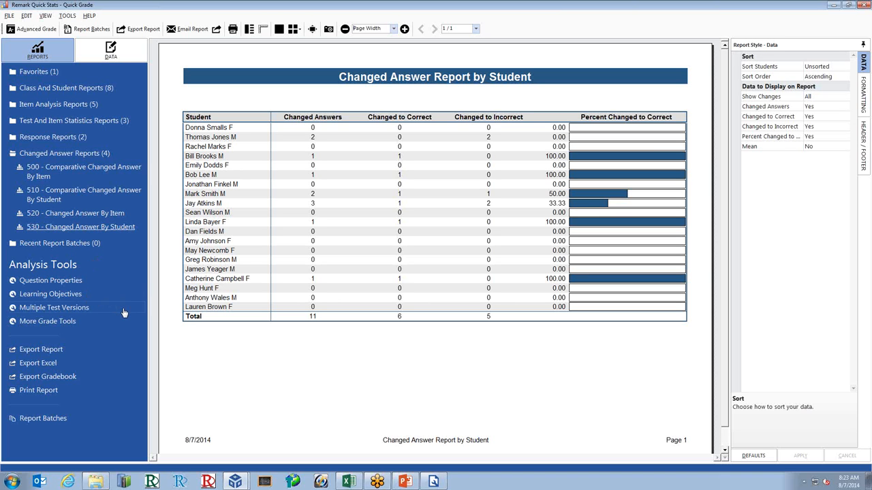
{"action": "left_click", "coordinate": [69, 294]}
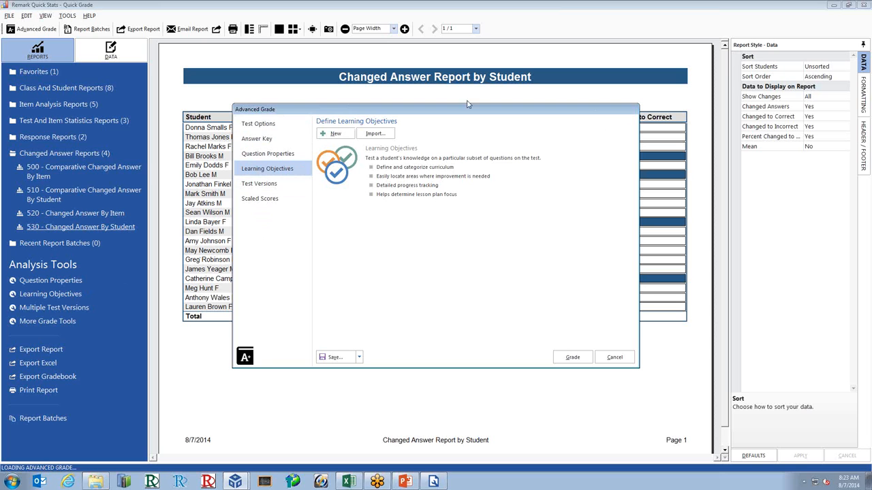
{"action": "left_click", "coordinate": [614, 359]}
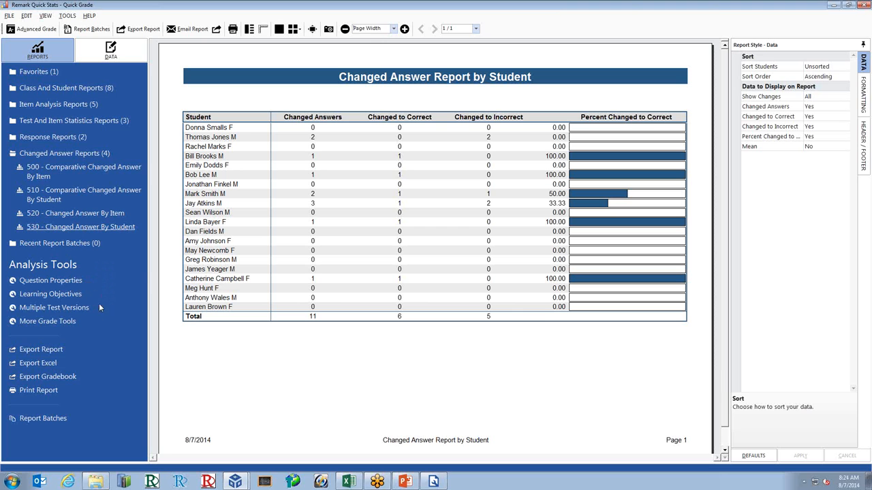
Examine the available gradebook export formats and the options of the Standard format without exporting anything.
{"action": "left_click", "coordinate": [60, 377]}
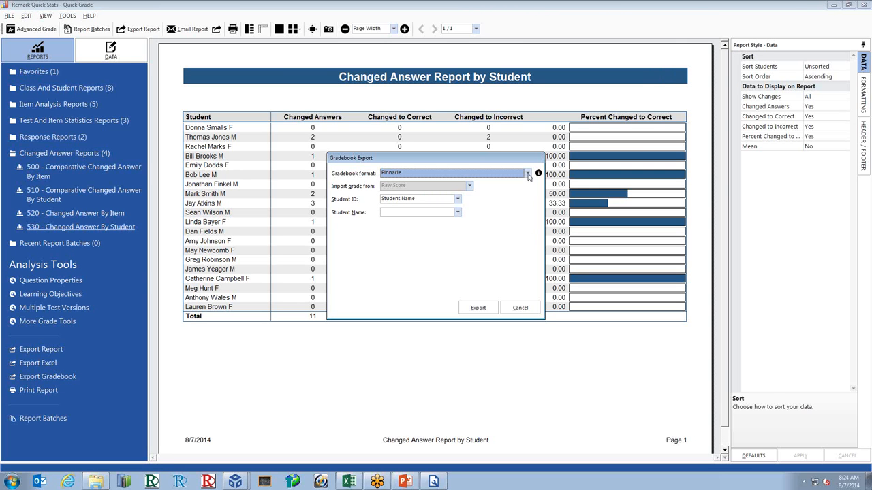
{"action": "left_click", "coordinate": [528, 176]}
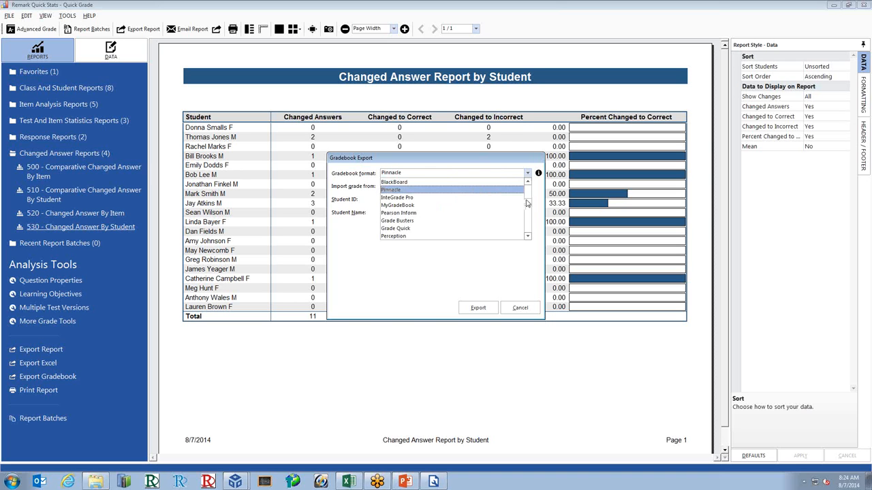
{"action": "scroll", "coordinate": [476, 197], "scroll_direction": "up", "scroll_amount": 1}
{"action": "left_click", "coordinate": [484, 182]}
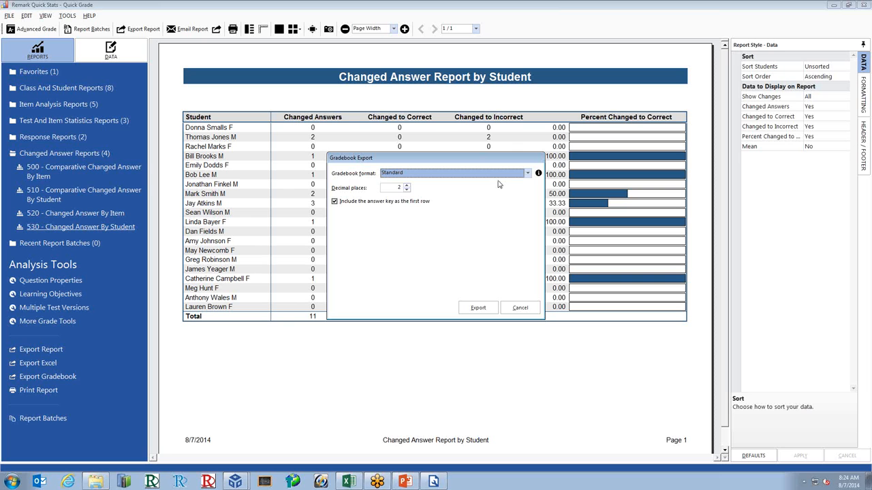
{"action": "left_click", "coordinate": [527, 308]}
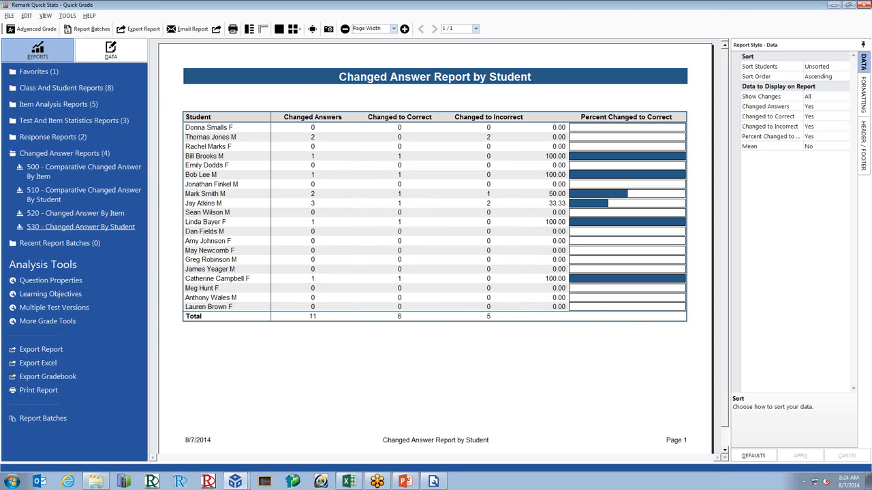
Close Quick Stats and all open Exam Answer Sheet data sets without saving the changed data.
{"action": "left_click", "coordinate": [863, 4]}
{"action": "left_click", "coordinate": [863, 15]}
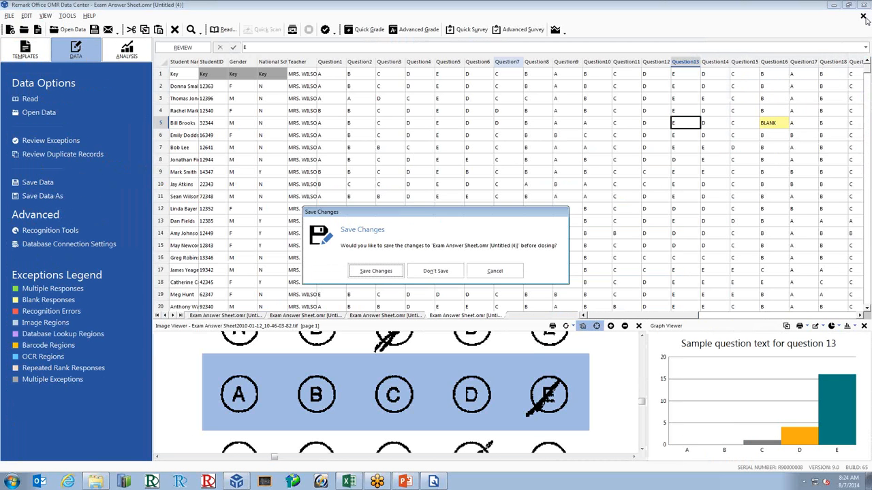
{"action": "left_click", "coordinate": [436, 271]}
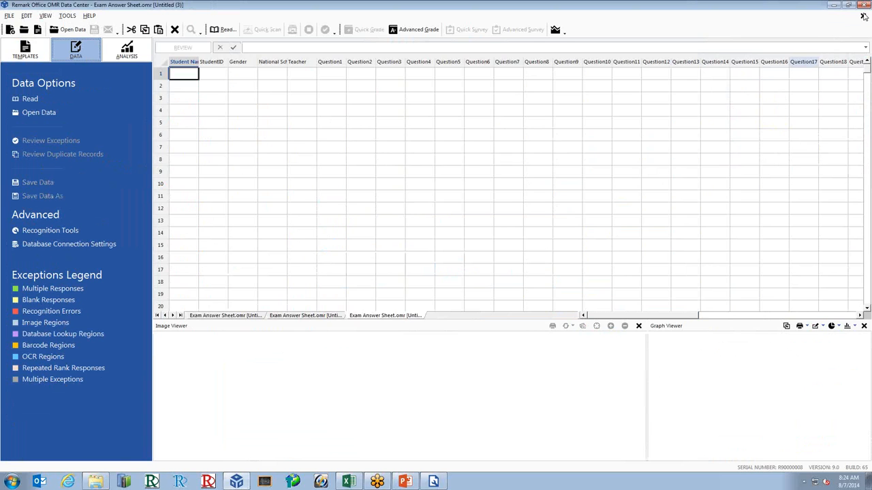
{"action": "left_click", "coordinate": [863, 15]}
{"action": "left_click", "coordinate": [863, 15]}
{"action": "left_click", "coordinate": [863, 16]}
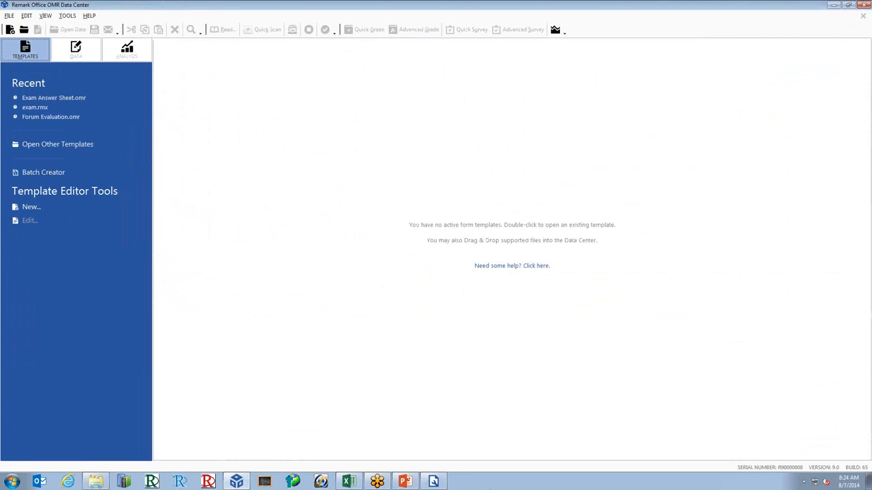
Switch to the Remark Office OMR Template Editor and open the recent template Forum Evaluation.omr.
{"action": "left_click", "coordinate": [434, 481]}
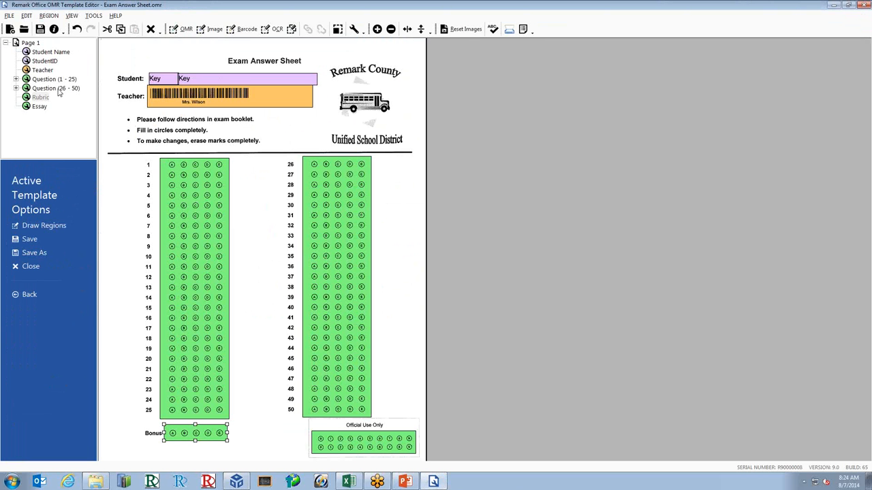
{"action": "left_click", "coordinate": [9, 15]}
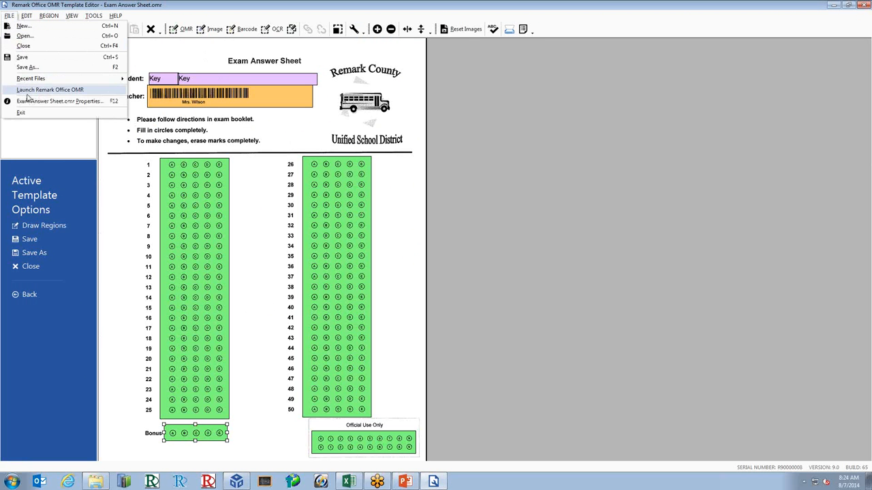
{"action": "mouse_move", "coordinate": [132, 79]}
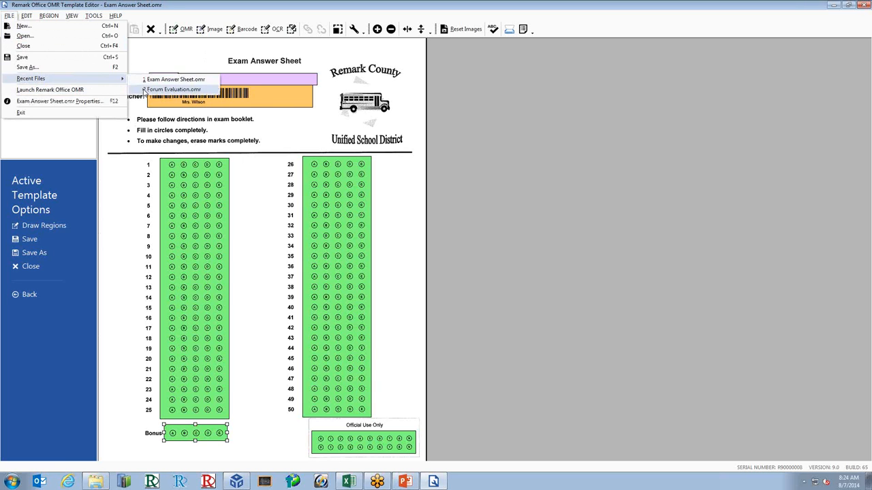
{"action": "left_click", "coordinate": [174, 89]}
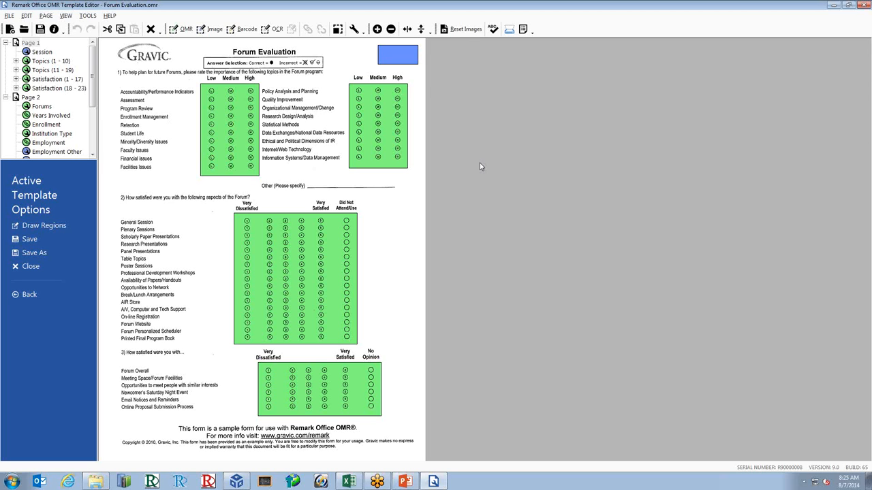
Examine the properties of the Session image region on the Forum Evaluation form, including its default fill settings.
{"action": "left_click", "coordinate": [408, 51]}
{"action": "double_click", "coordinate": [410, 52]}
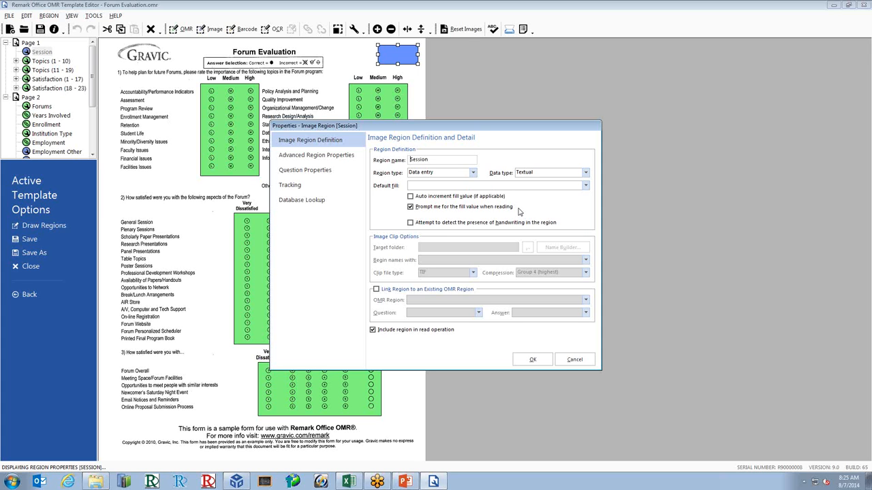
{"action": "left_click", "coordinate": [574, 359]}
Switch to the Remark Office OMR Data Center and open the recent template Forum Evaluation.omr.
{"action": "left_click", "coordinate": [236, 482]}
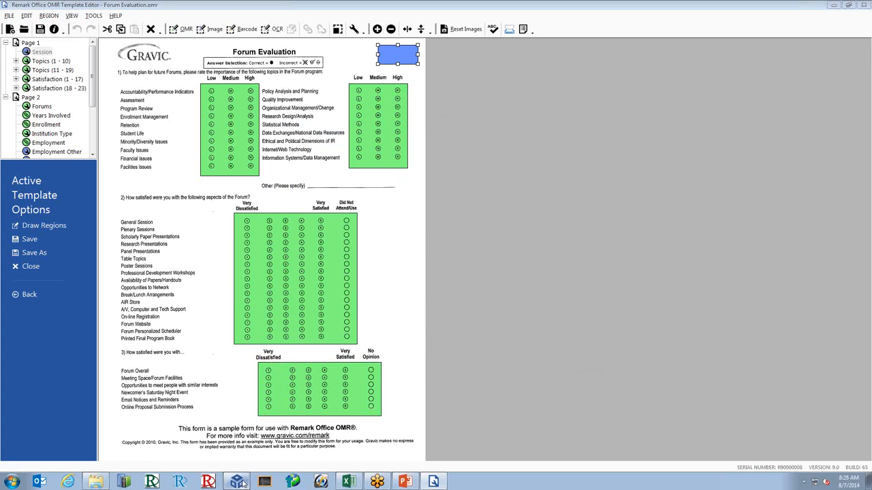
{"action": "left_click", "coordinate": [10, 18]}
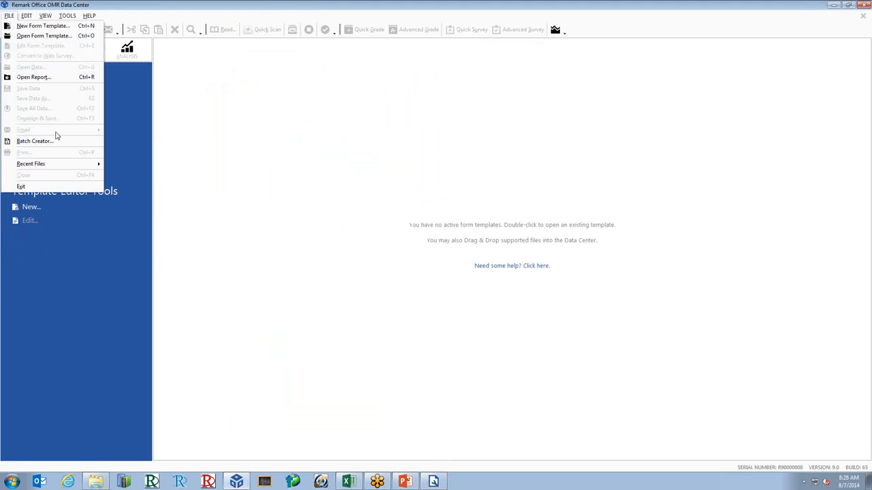
{"action": "mouse_move", "coordinate": [64, 165]}
{"action": "left_click", "coordinate": [150, 185]}
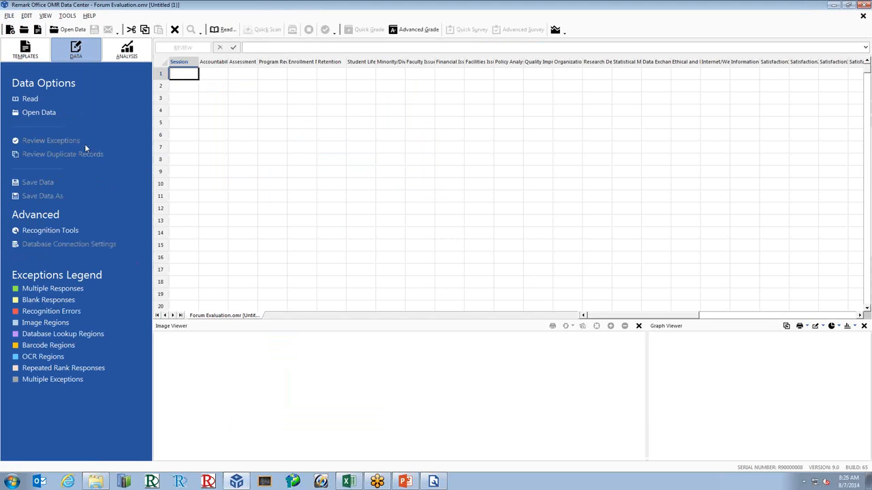
Read forum images.pdf with "Ethics in Evaluation" as the Session default fill value and fit the Session column's width to its contents.
{"action": "left_click", "coordinate": [30, 98]}
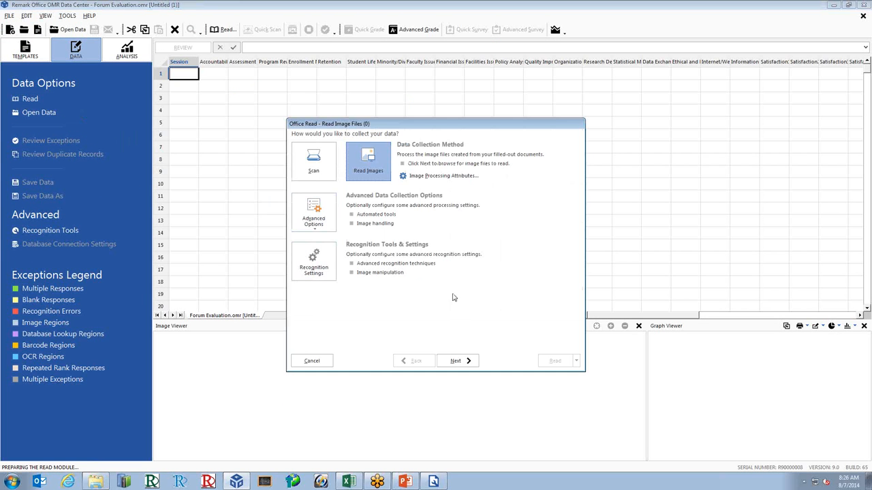
{"action": "left_click", "coordinate": [465, 362]}
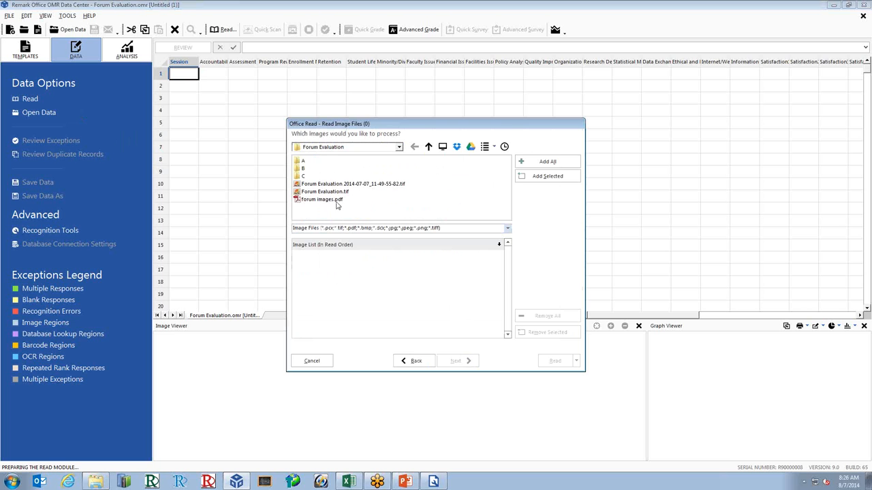
{"action": "double_click", "coordinate": [336, 202]}
{"action": "left_click", "coordinate": [547, 361]}
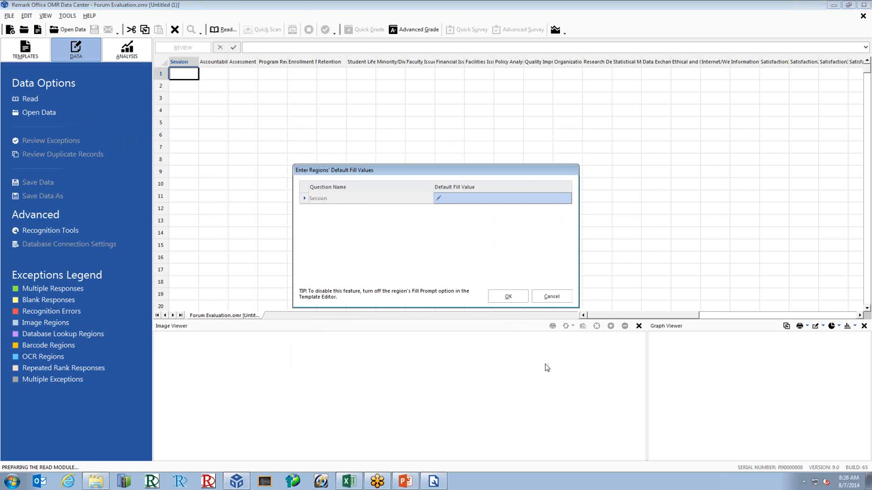
{"action": "left_click", "coordinate": [454, 199]}
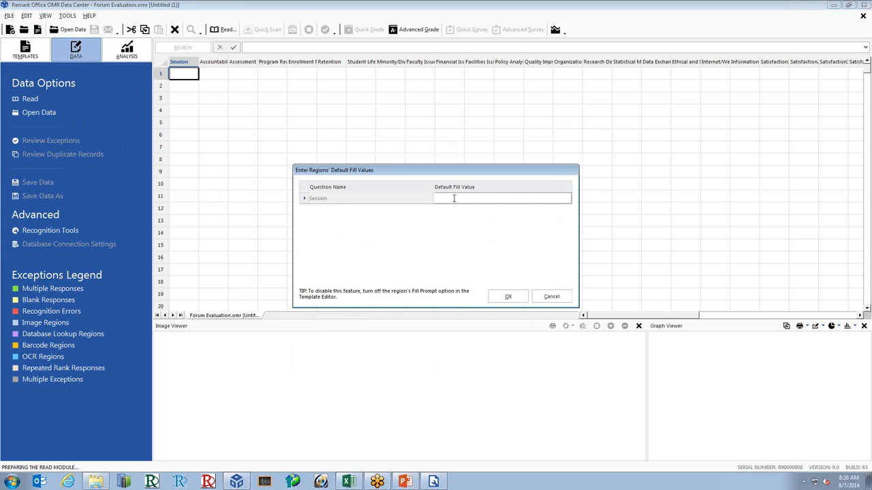
{"action": "type", "text": "Ethics in Evaluation"}
{"action": "left_click", "coordinate": [501, 300]}
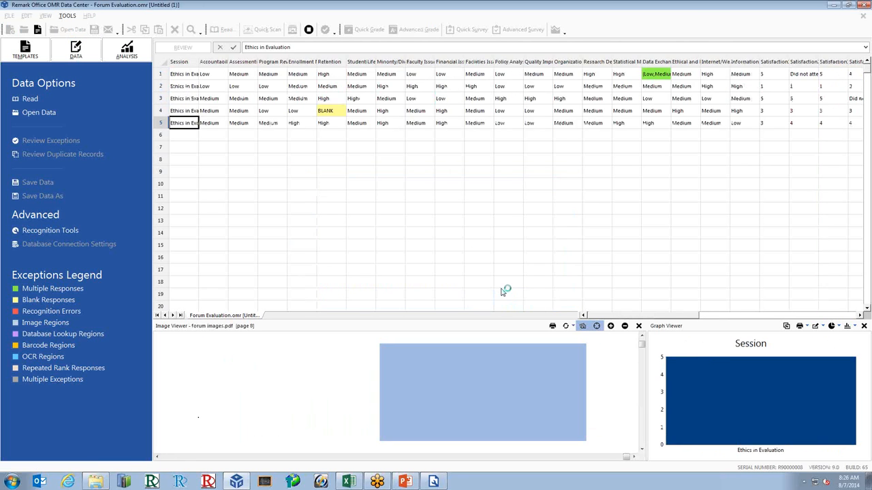
{"action": "double_click", "coordinate": [196, 62]}
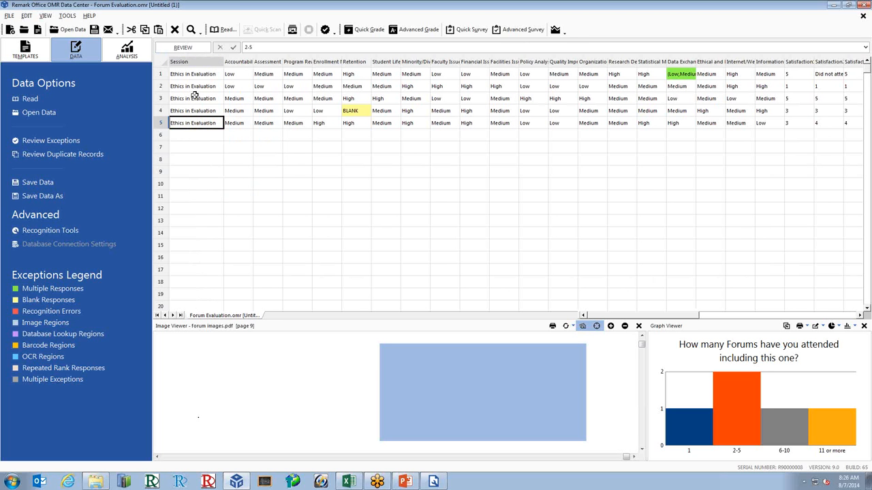
Read forum images.pdf again with "Evaluation Tools" as the Session default fill value.
{"action": "left_click", "coordinate": [25, 102]}
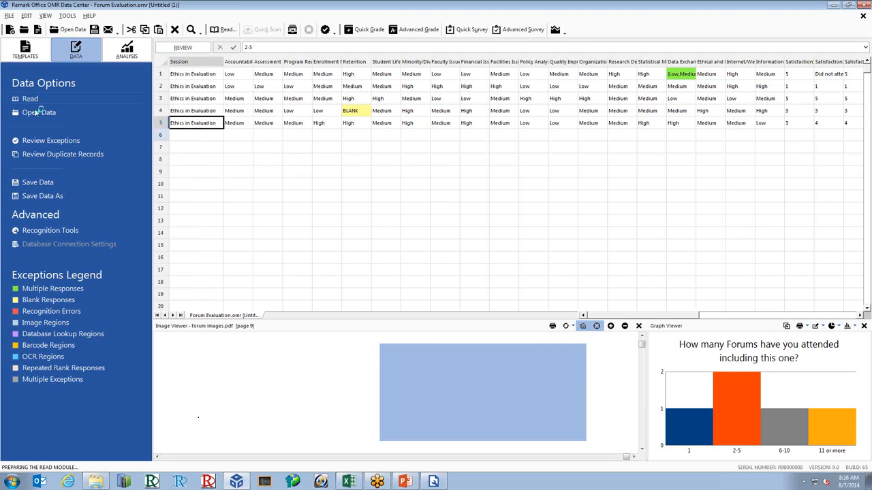
{"action": "left_click", "coordinate": [455, 361]}
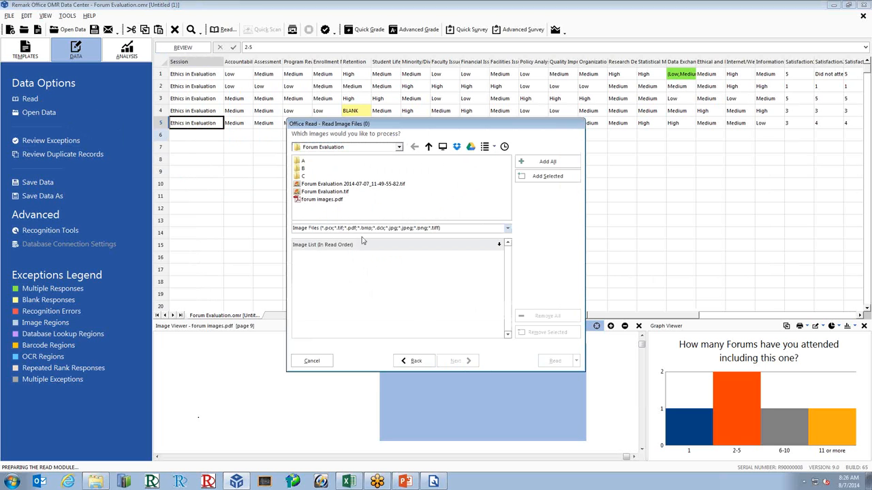
{"action": "double_click", "coordinate": [327, 200]}
{"action": "left_click", "coordinate": [544, 361]}
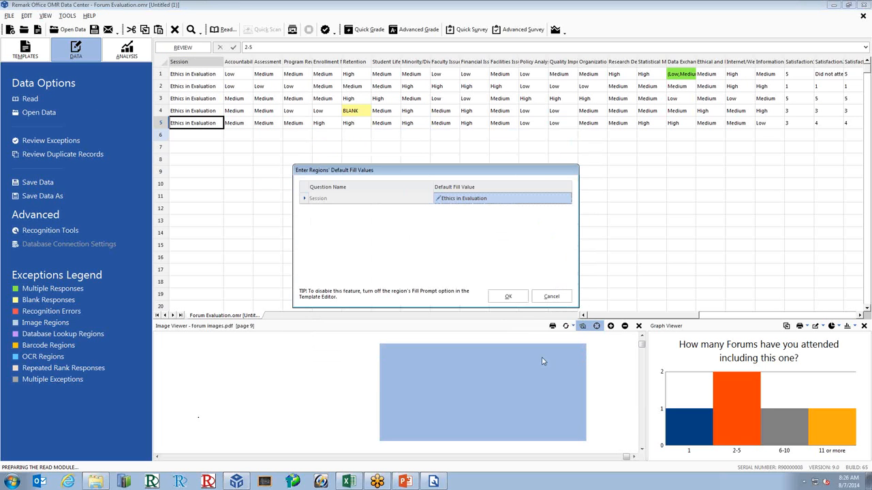
{"action": "left_click", "coordinate": [491, 199]}
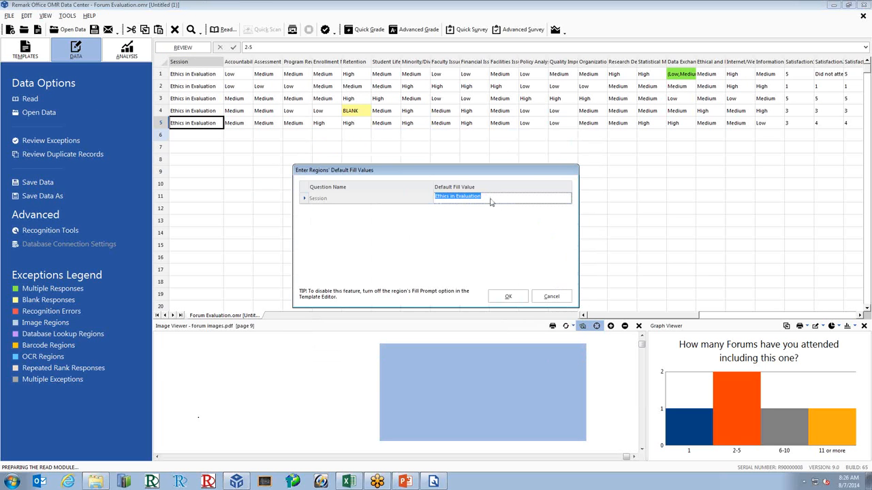
{"action": "type", "text": "Evaluation Tools"}
{"action": "left_click", "coordinate": [526, 296]}
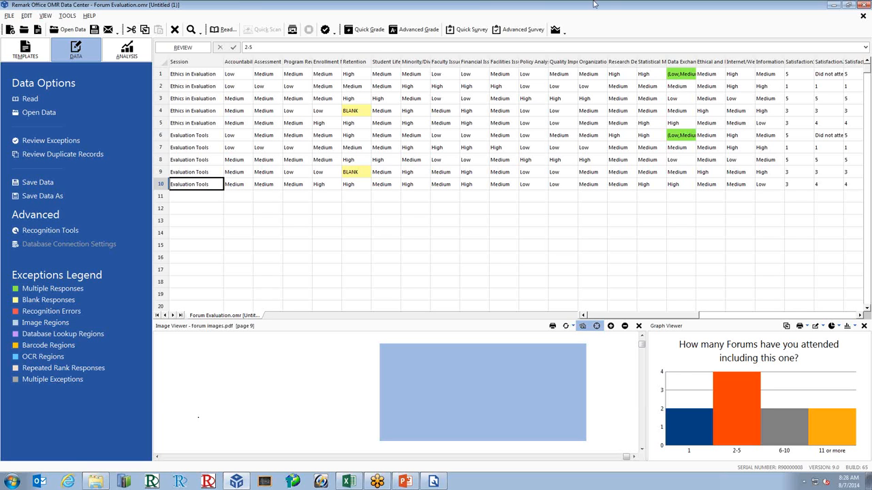
Review the survey data exceptions with voice control switched on and save the changes made during the review.
{"action": "left_click", "coordinate": [194, 48]}
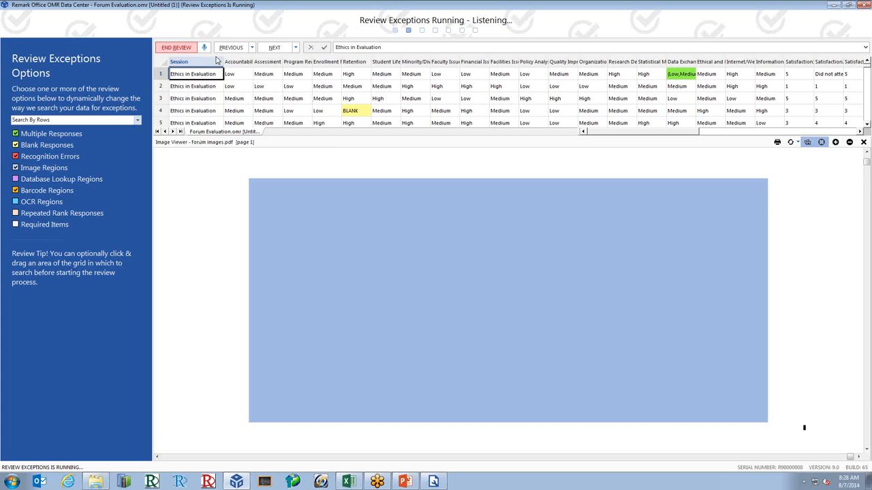
{"action": "left_click", "coordinate": [849, 142]}
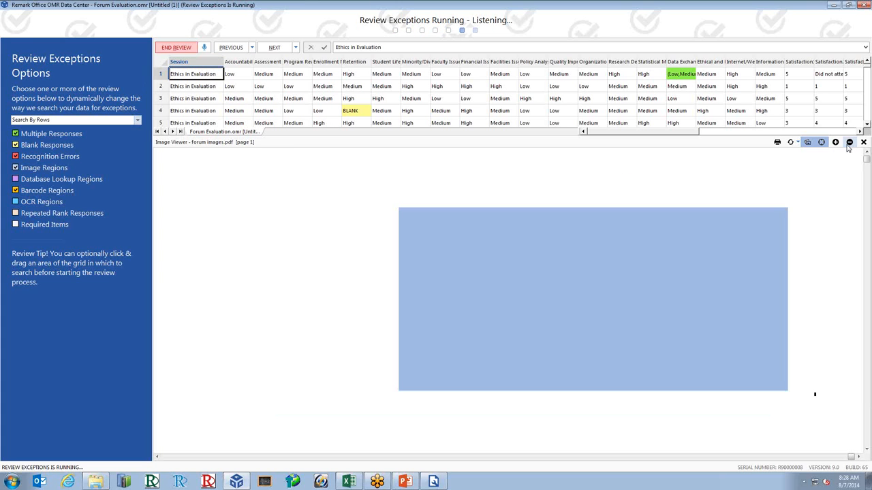
{"action": "left_click", "coordinate": [204, 48]}
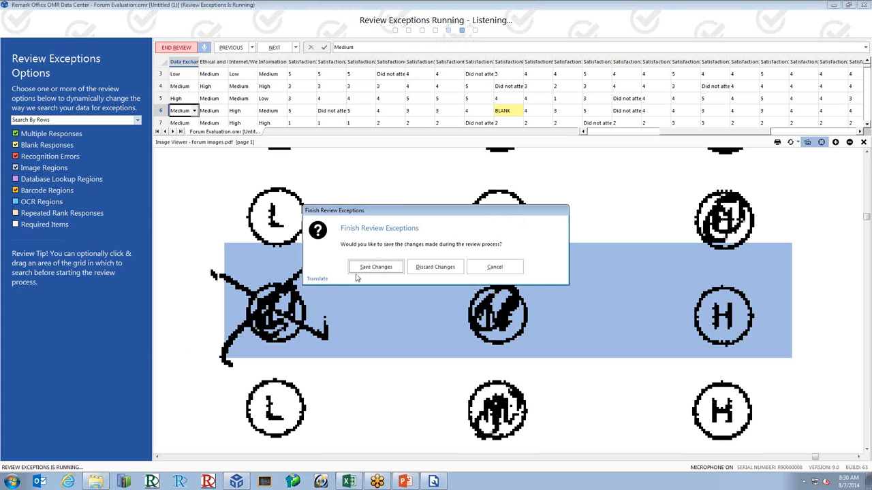
{"action": "left_click", "coordinate": [357, 271]}
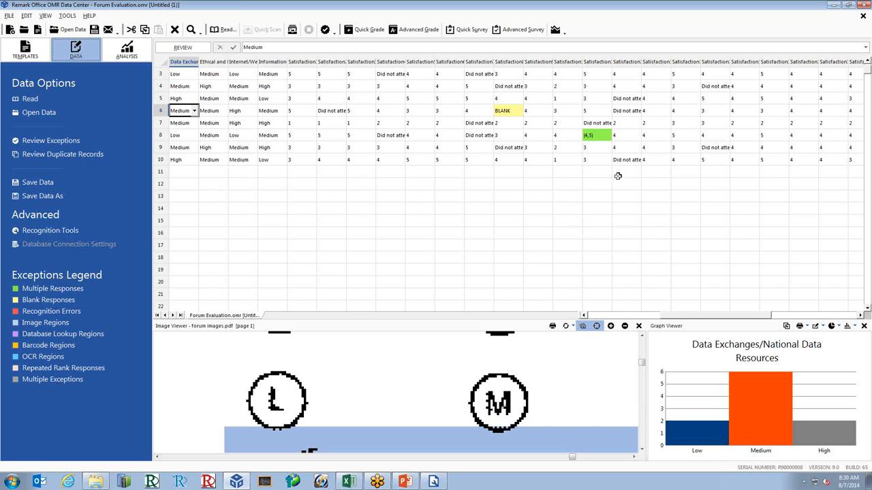
Start an Advanced Survey analysis with custom report headers, using Date as the top-left header and Number of Respondents as the top-right header.
{"action": "left_click", "coordinate": [520, 30]}
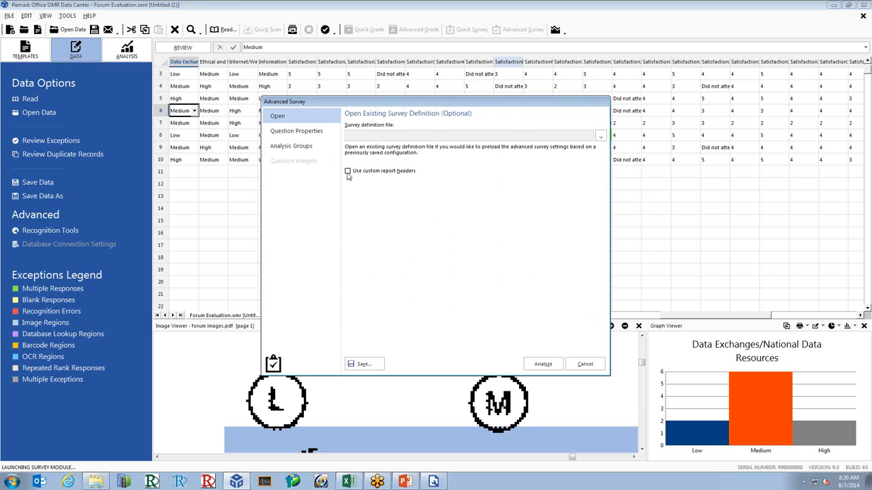
{"action": "left_click", "coordinate": [348, 171]}
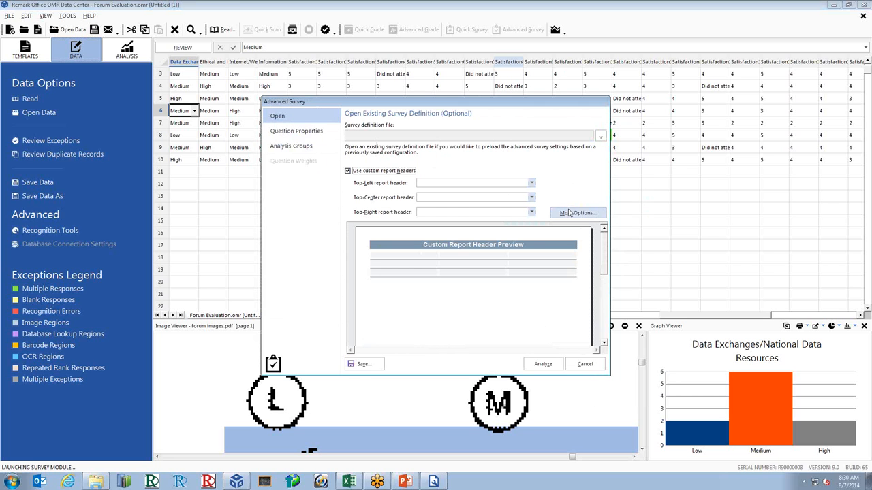
{"action": "left_click", "coordinate": [532, 183]}
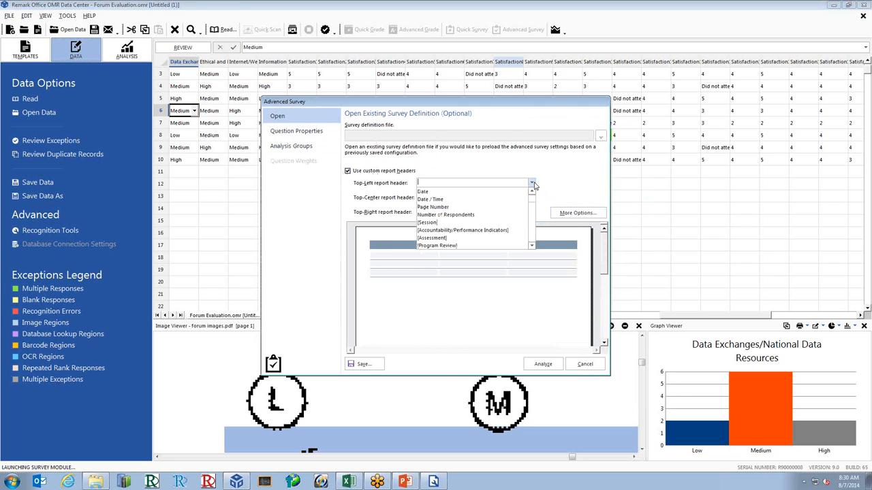
{"action": "left_click", "coordinate": [527, 192]}
{"action": "left_click", "coordinate": [532, 213]}
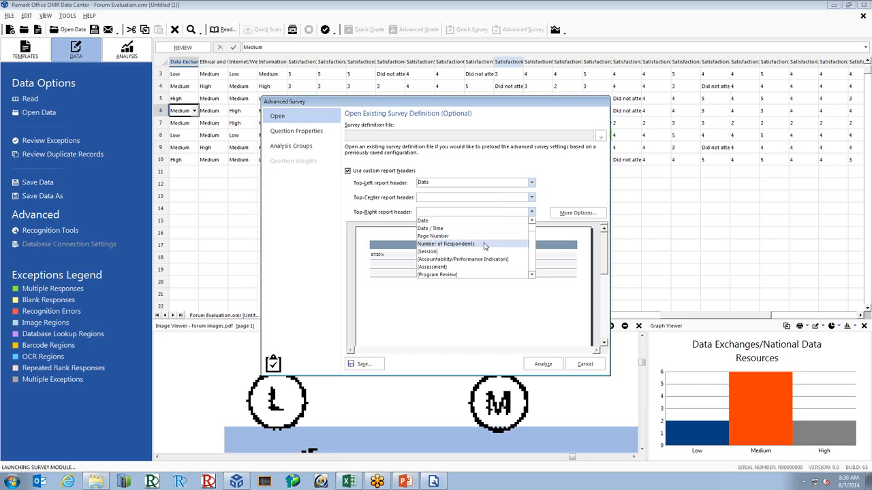
{"action": "left_click", "coordinate": [485, 244]}
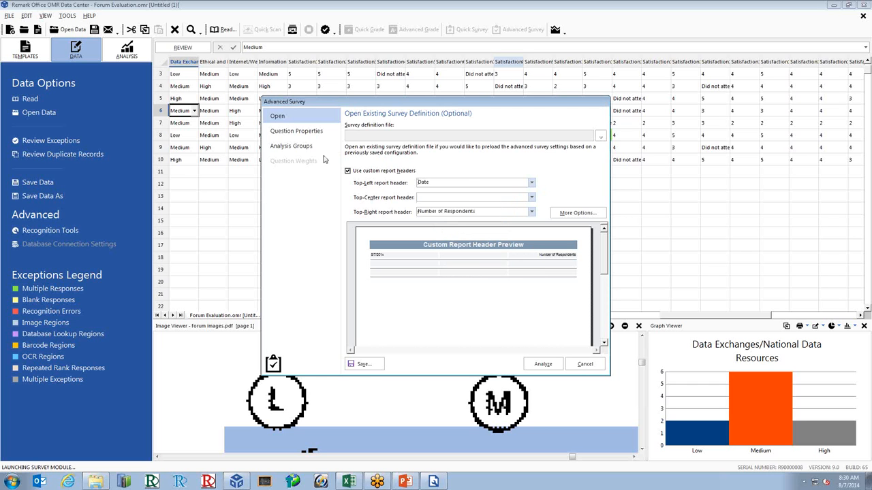
Check the question properties and create an analysis group named Satisfaction containing the questions Satisfaction1 through Satisfaction23.
{"action": "left_click", "coordinate": [312, 134]}
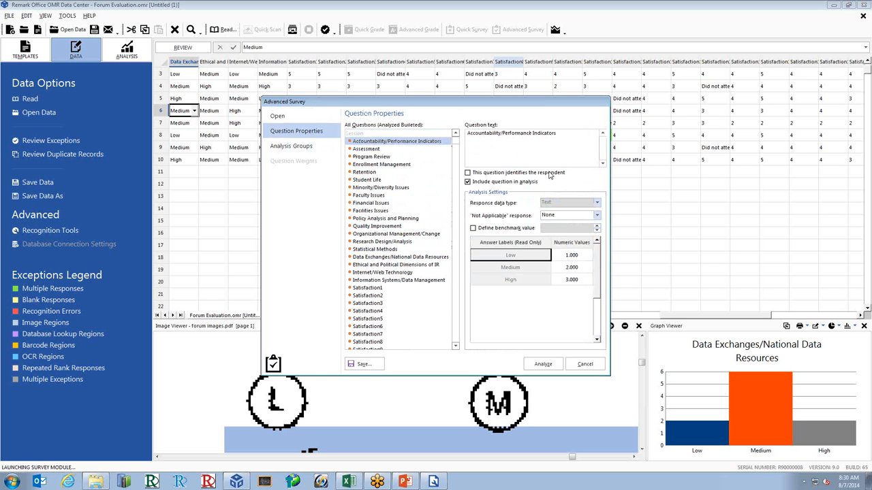
{"action": "left_click", "coordinate": [319, 150]}
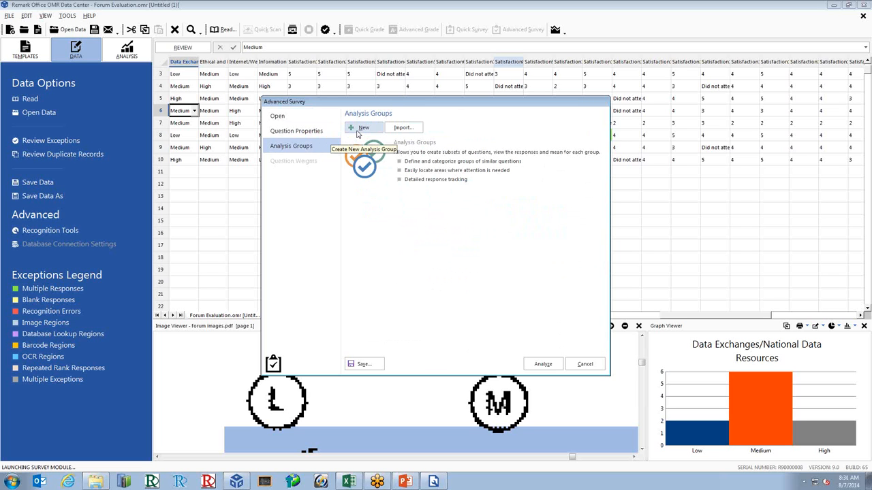
{"action": "left_click", "coordinate": [361, 128]}
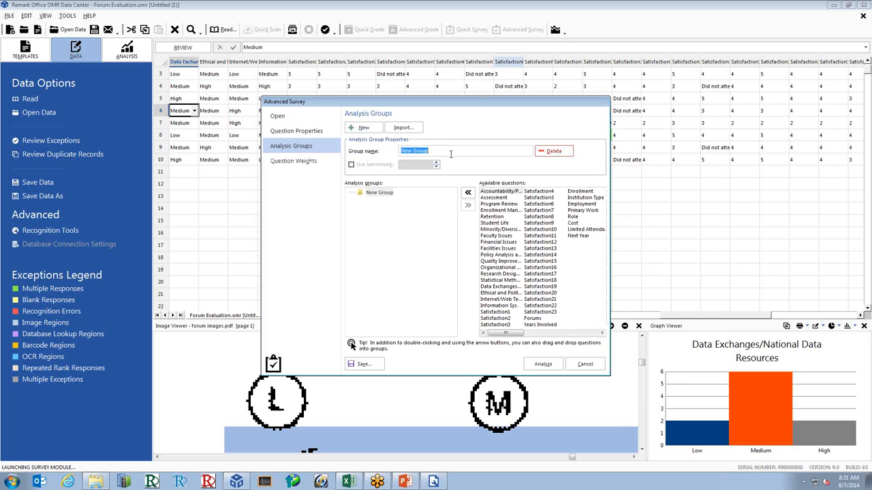
{"action": "type", "text": "Satisfaction"}
{"action": "left_click", "coordinate": [508, 312]}
{"action": "left_click", "coordinate": [542, 313], "text": "shift"}
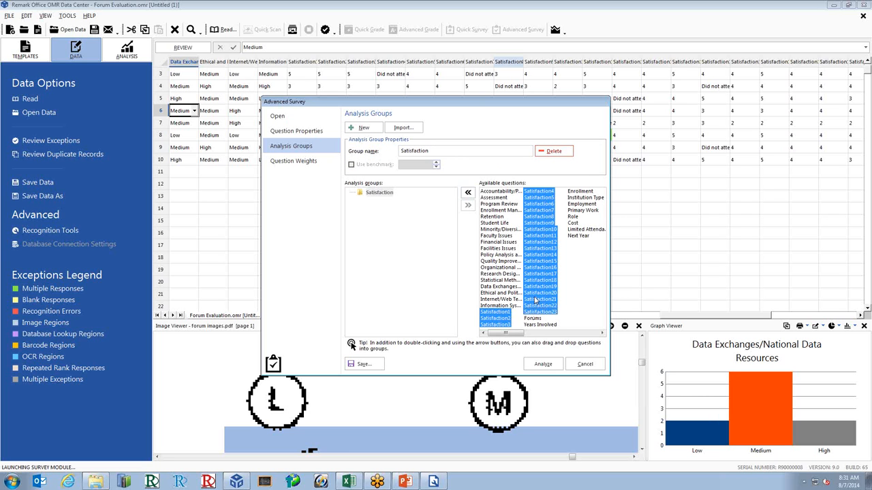
{"action": "left_click", "coordinate": [468, 193]}
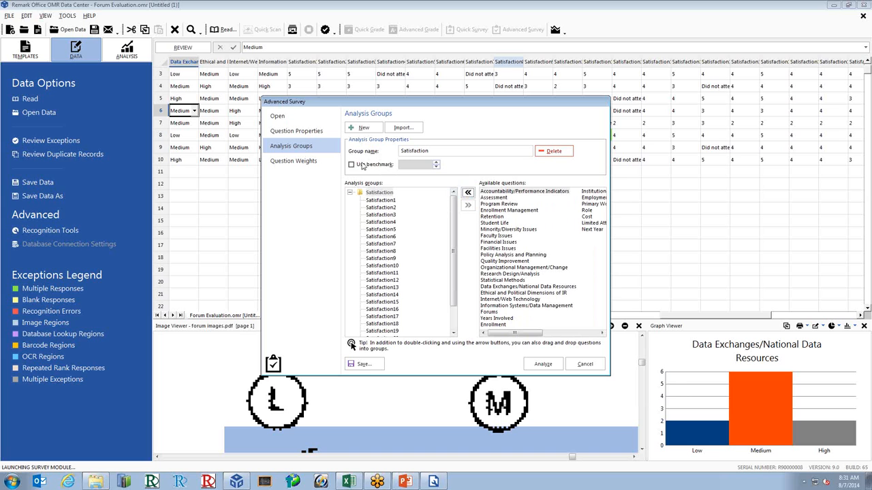
Enable a benchmark for the Satisfaction analysis group and set it to 4.00.
{"action": "left_click", "coordinate": [352, 165]}
{"action": "left_click", "coordinate": [434, 163]}
{"action": "left_click", "coordinate": [435, 163]}
{"action": "left_click", "coordinate": [435, 163]}
{"action": "left_click", "coordinate": [434, 162]}
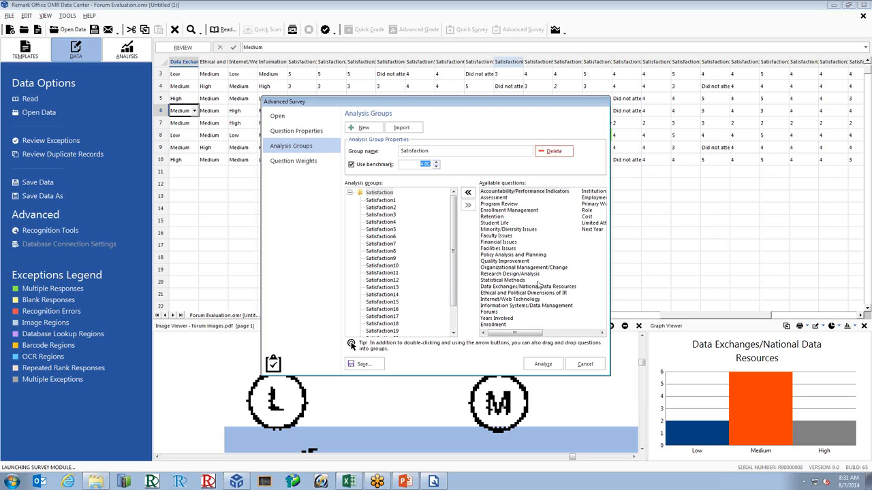
Set the question weights of Satisfaction9, Satisfaction11 and Satisfaction19 to 2 in the Satisfaction group and run the survey analysis.
{"action": "left_click", "coordinate": [308, 164]}
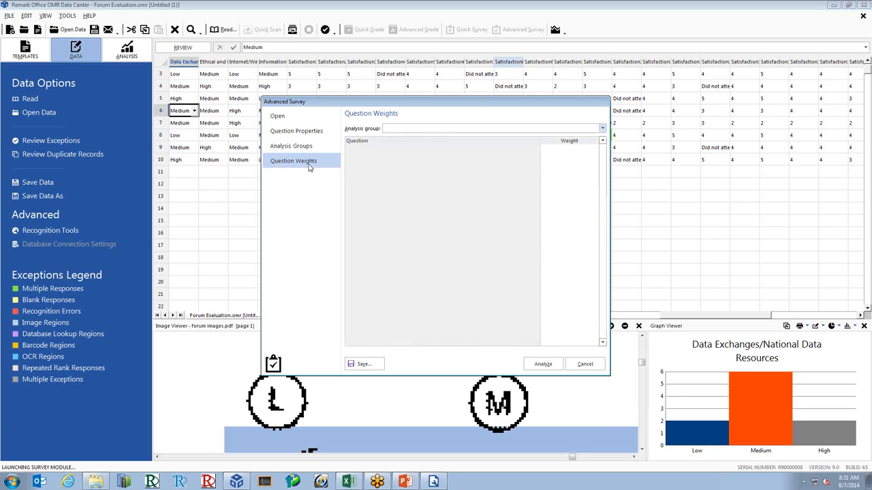
{"action": "left_click", "coordinate": [602, 128]}
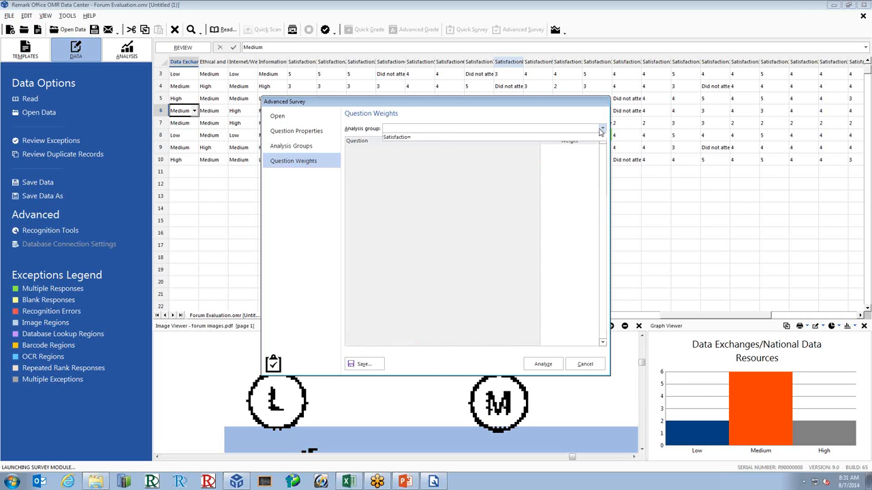
{"action": "left_click", "coordinate": [444, 138]}
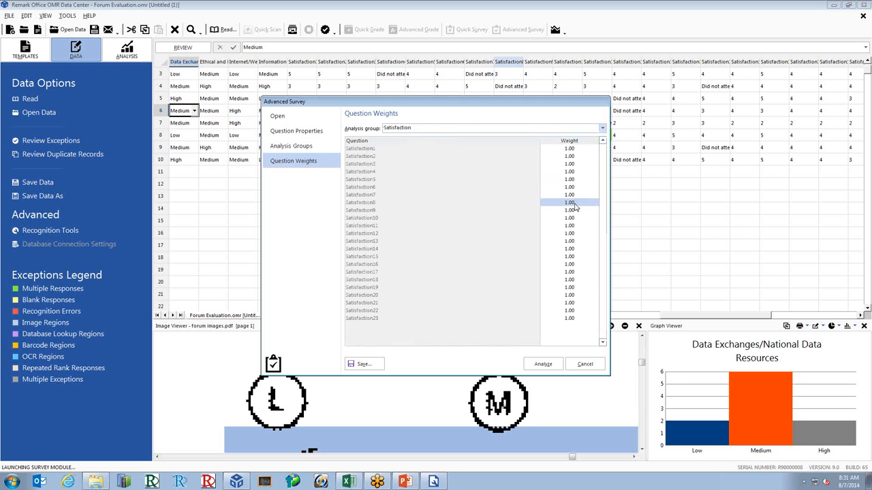
{"action": "left_click", "coordinate": [574, 210]}
{"action": "left_click", "coordinate": [572, 209]}
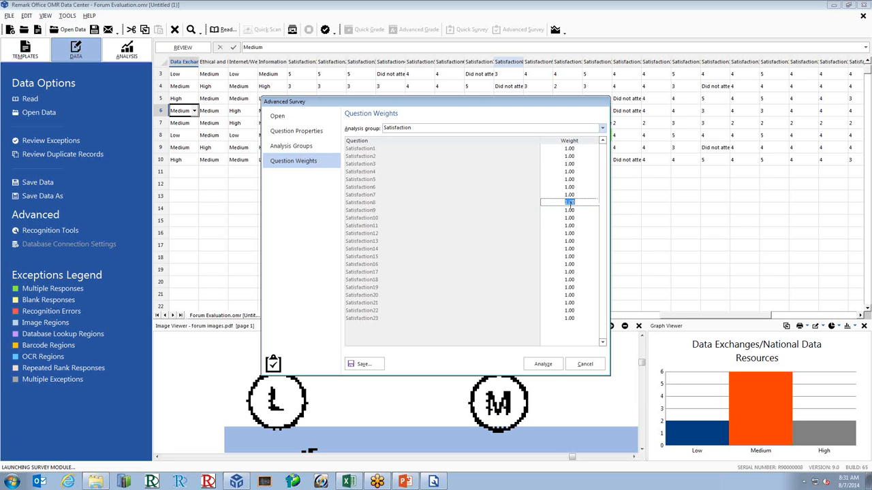
{"action": "type", "text": "2"}
{"action": "left_click", "coordinate": [572, 225]}
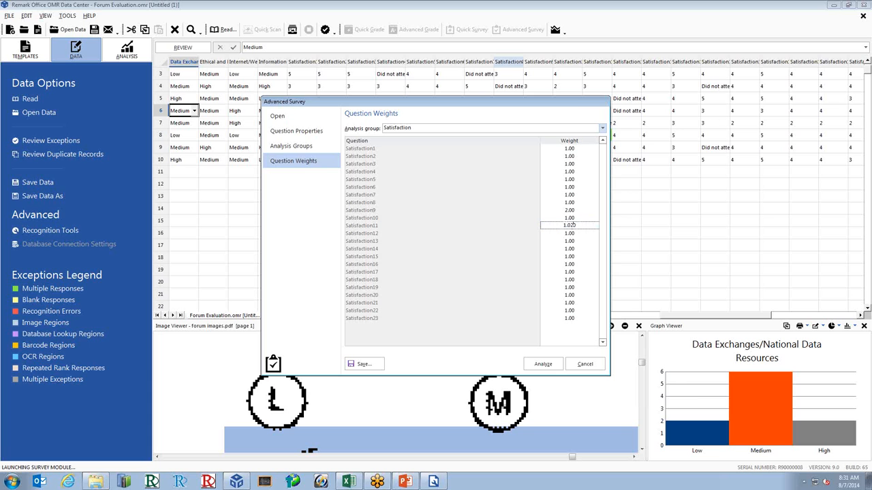
{"action": "left_click", "coordinate": [572, 225]}
{"action": "type", "text": "2"}
{"action": "left_click", "coordinate": [578, 288]}
{"action": "left_click", "coordinate": [578, 289]}
{"action": "type", "text": "2"}
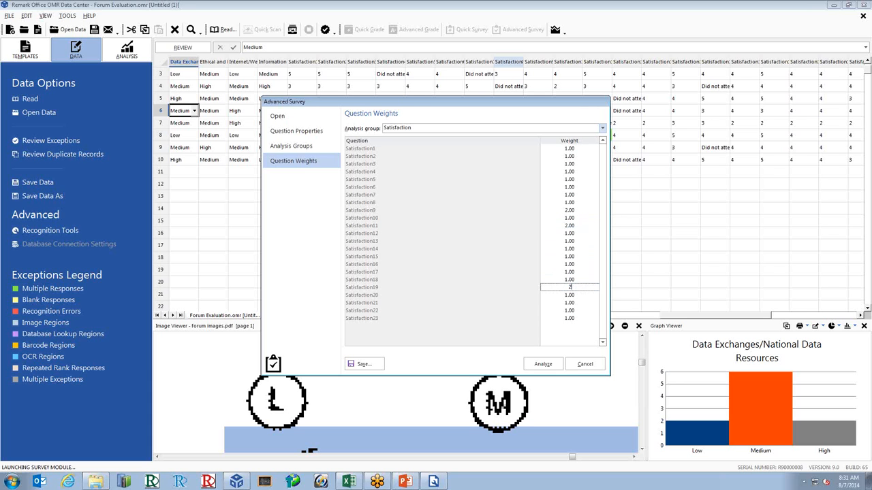
{"action": "left_click", "coordinate": [537, 367]}
{"action": "left_click", "coordinate": [447, 270]}
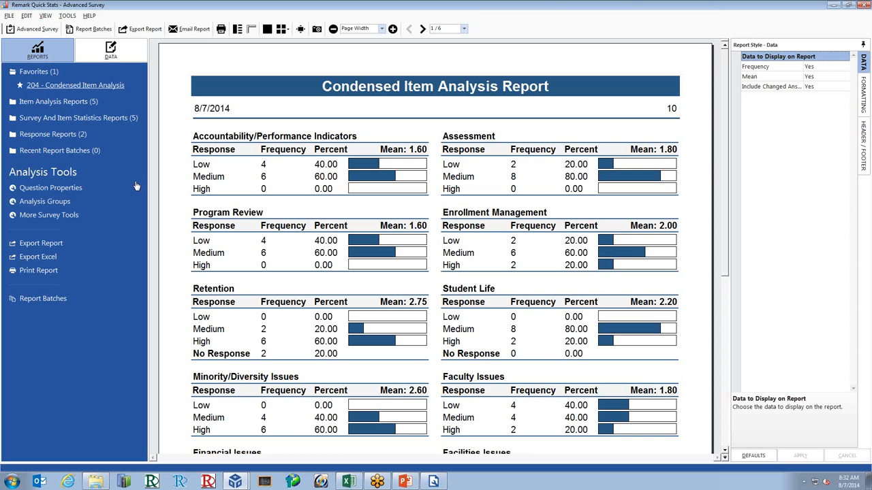
Run the 220 - Integrated Item Analysis report including the Employment Other, Location, Primary Work Other, Role Other and Change questions.
{"action": "left_click", "coordinate": [60, 103]}
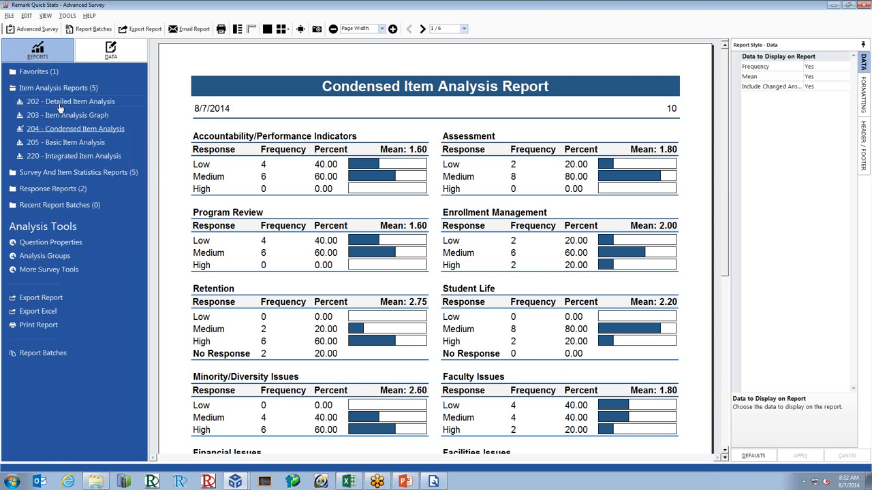
{"action": "left_click", "coordinate": [53, 158]}
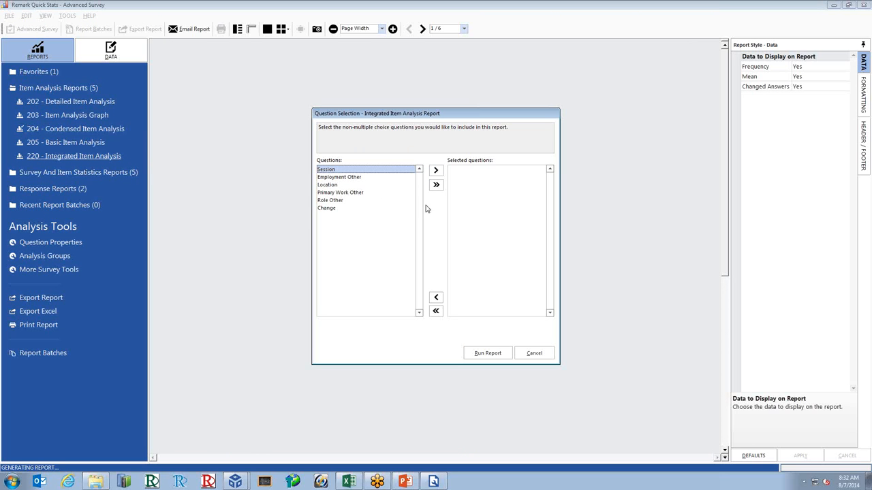
{"action": "double_click", "coordinate": [335, 178]}
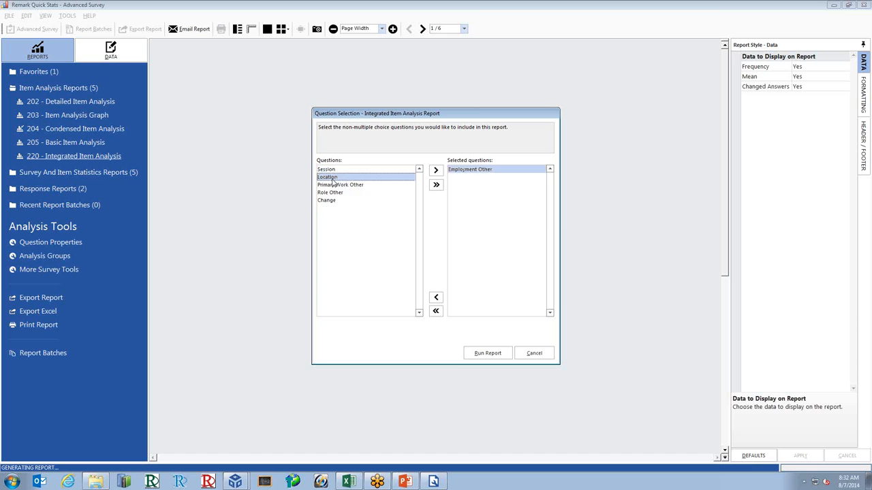
{"action": "double_click", "coordinate": [333, 178]}
{"action": "double_click", "coordinate": [332, 179]}
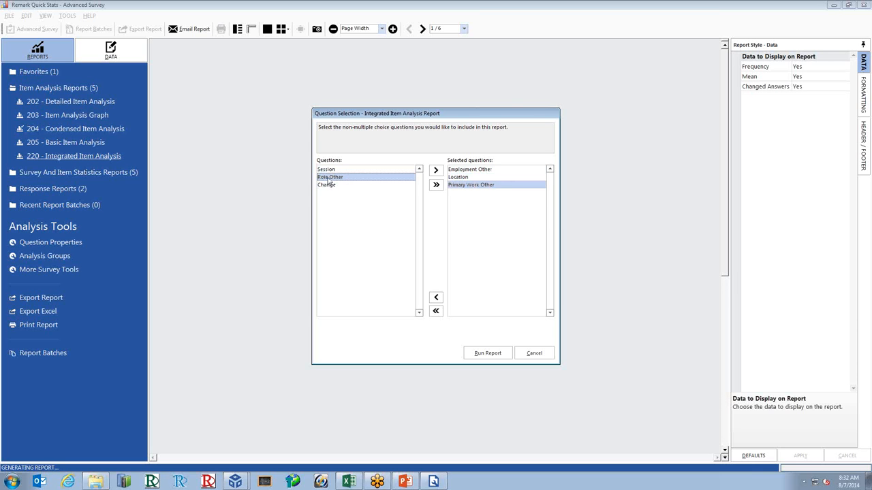
{"action": "double_click", "coordinate": [330, 178]}
{"action": "double_click", "coordinate": [329, 179]}
{"action": "left_click", "coordinate": [485, 359]}
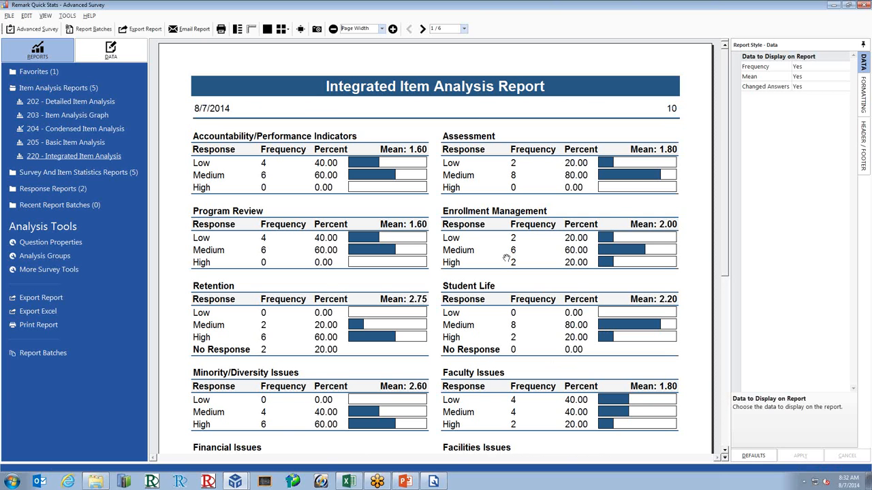
Examine the Integrated Item Analysis report through page 5, including the written responses listed at the end of that page.
{"action": "left_click", "coordinate": [422, 28]}
{"action": "left_click", "coordinate": [423, 28]}
{"action": "left_click", "coordinate": [422, 29]}
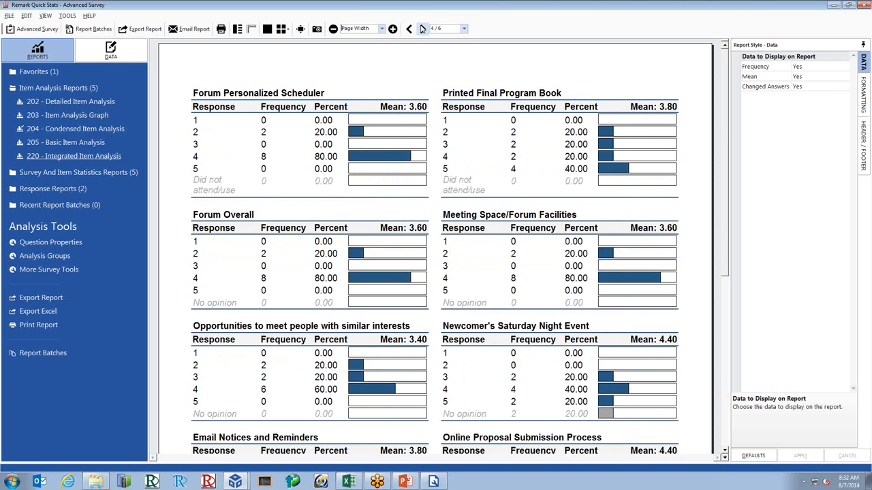
{"action": "left_click", "coordinate": [422, 28]}
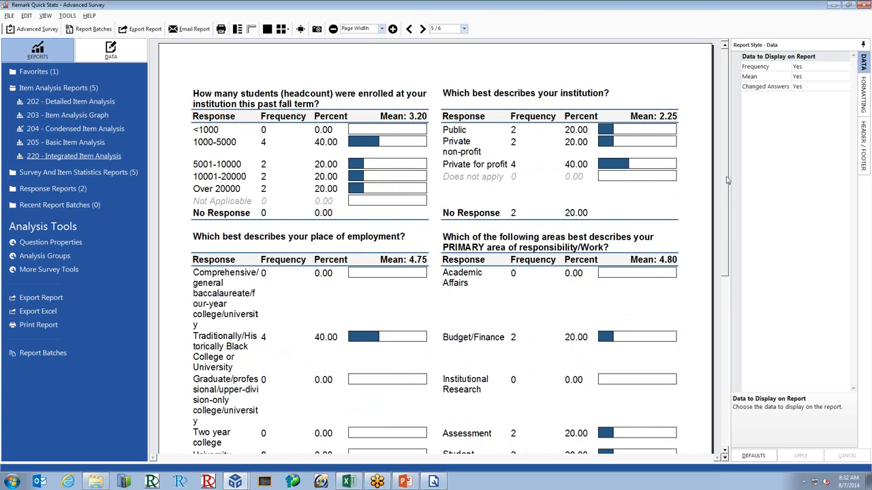
{"action": "left_click_drag", "start_coordinate": [724, 189], "coordinate": [731, 362]}
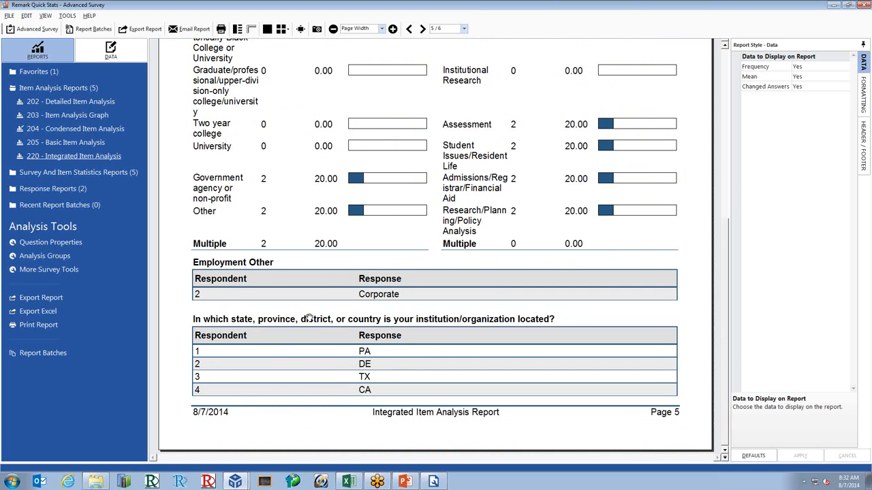
Examine page 6 of the Integrated Item Analysis report, including the written responses about improving the Forum.
{"action": "left_click", "coordinate": [422, 28]}
{"action": "left_click_drag", "start_coordinate": [722, 199], "coordinate": [719, 297]}
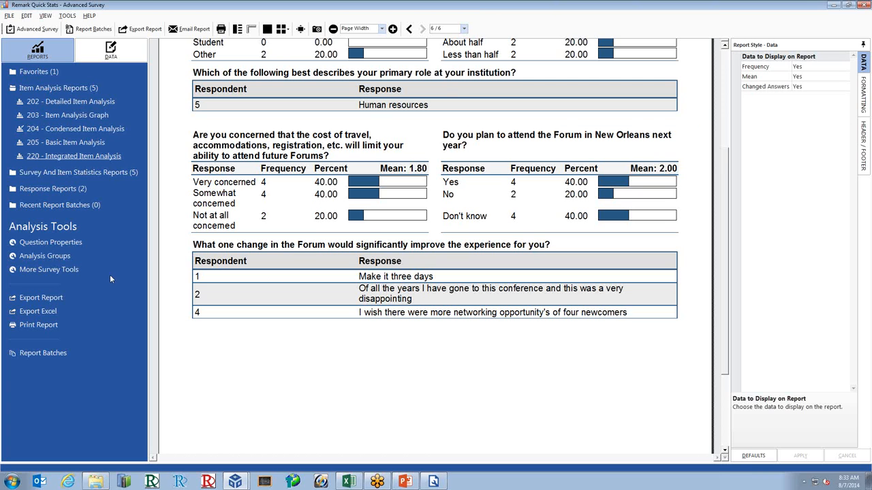
{"action": "left_click_drag", "start_coordinate": [723, 156], "coordinate": [722, 49]}
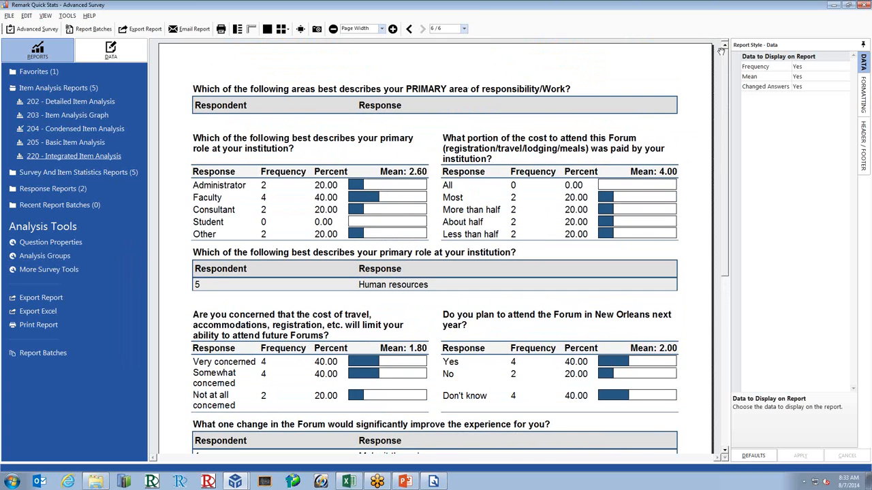
Export the survey reports to an Excel 2007 - 2013 workbook named test.
{"action": "left_click", "coordinate": [52, 313]}
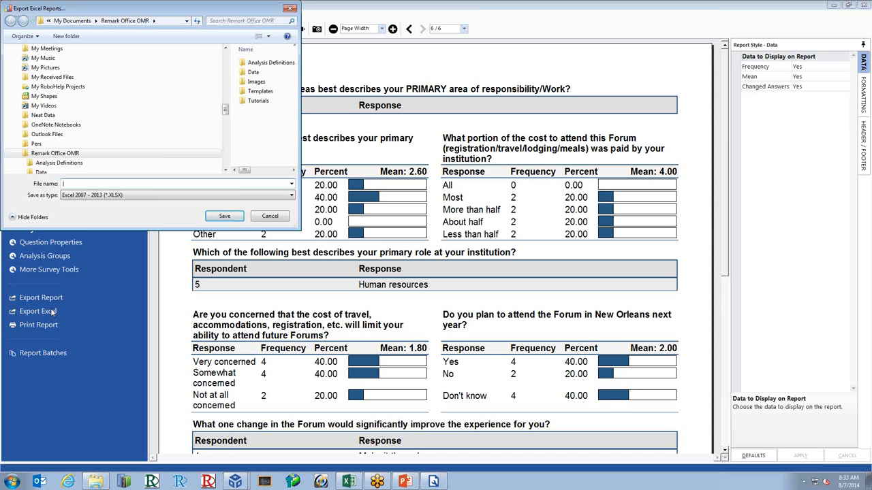
{"action": "type", "text": "test"}
{"action": "left_click", "coordinate": [223, 217]}
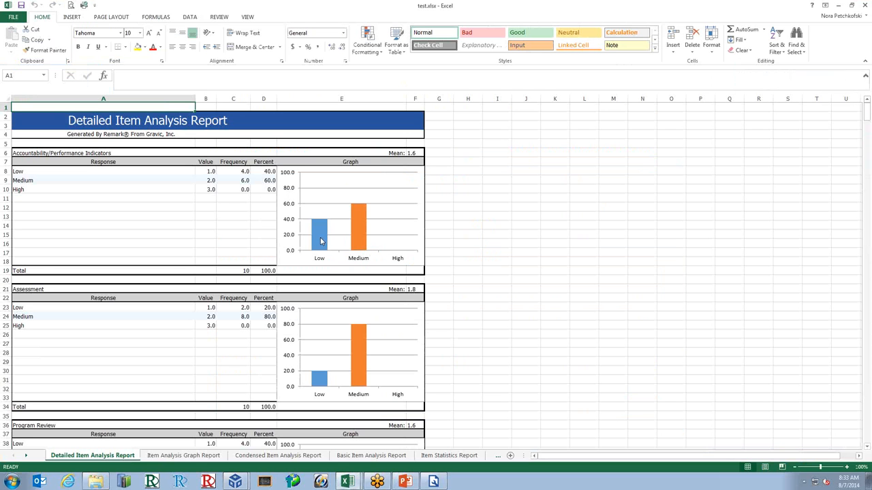
View the Item Analysis Graph, Condensed Item Analysis and Basic Item Analysis sheets in the exported workbook.
{"action": "left_click", "coordinate": [167, 455]}
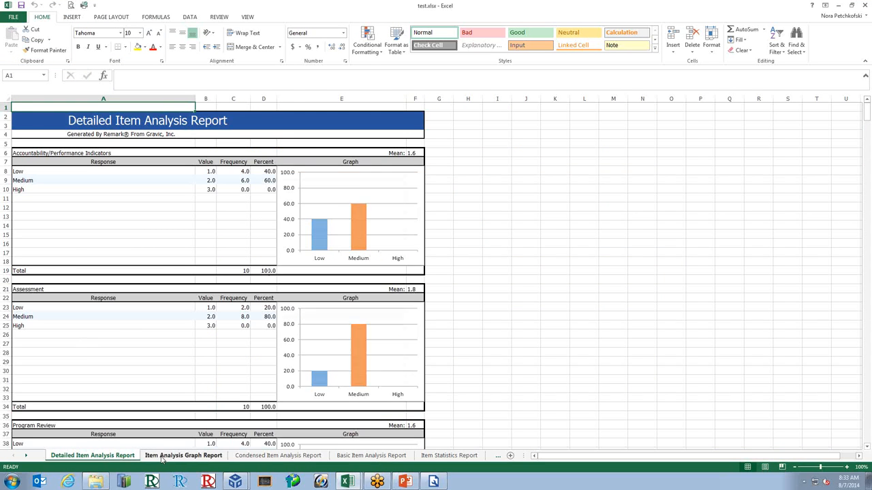
{"action": "left_click", "coordinate": [267, 457]}
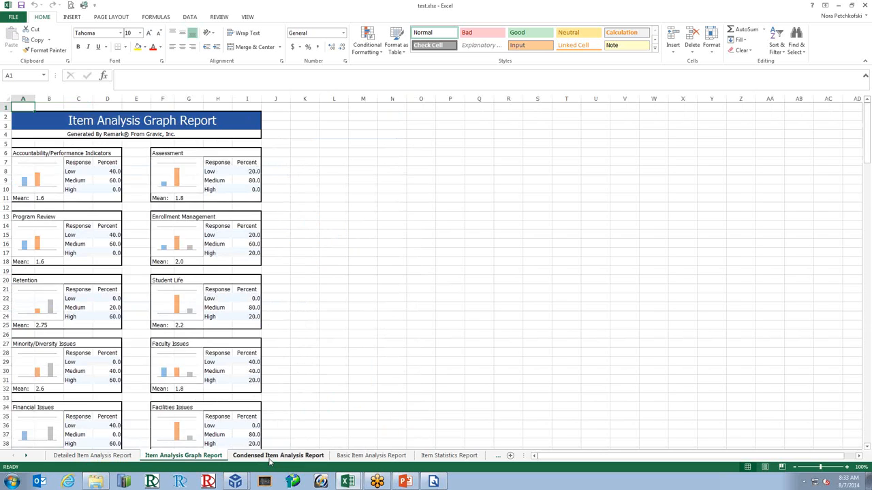
{"action": "left_click", "coordinate": [371, 457]}
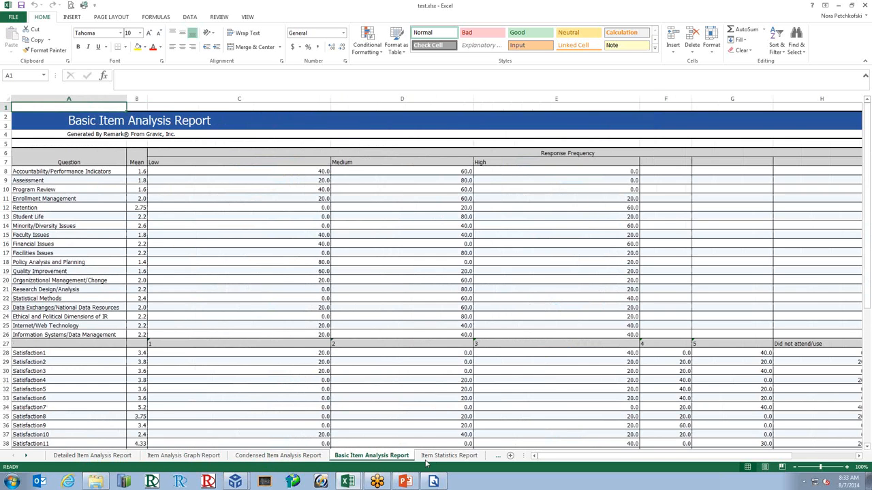
Delete the Item Statistics Report sheet from the exported workbook.
{"action": "left_click", "coordinate": [432, 459]}
{"action": "right_click", "coordinate": [432, 460]}
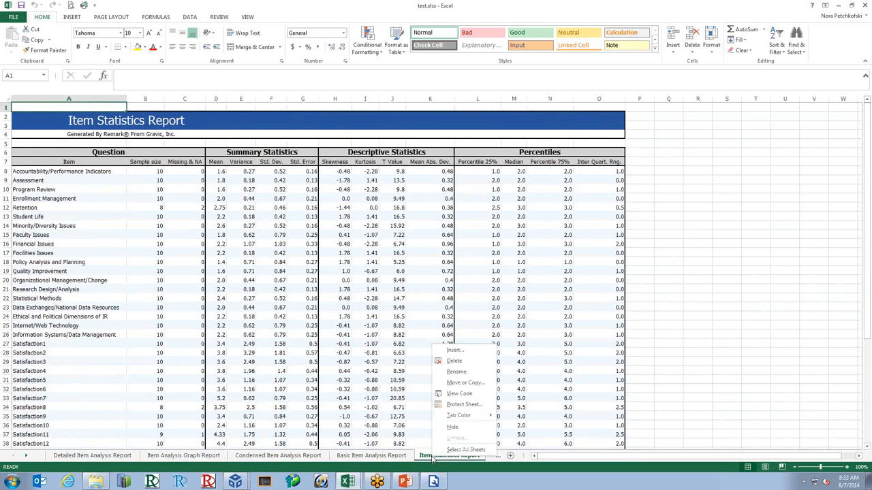
{"action": "left_click", "coordinate": [455, 362]}
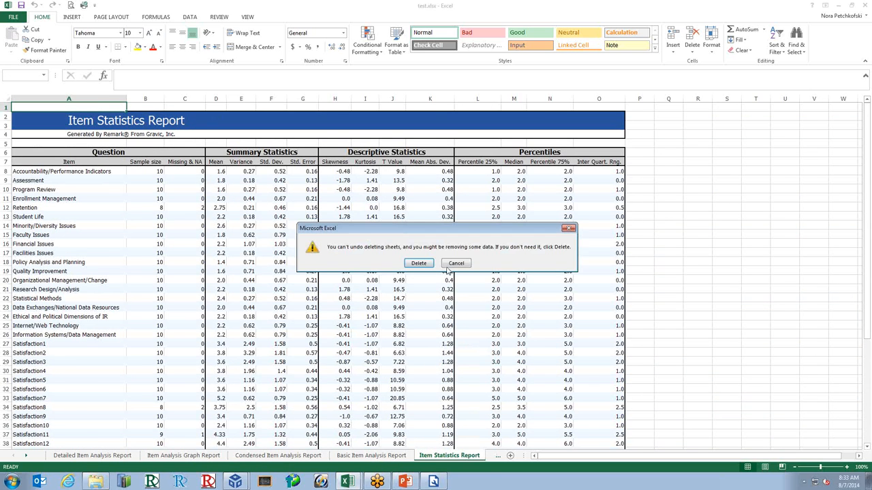
{"action": "left_click", "coordinate": [424, 262]}
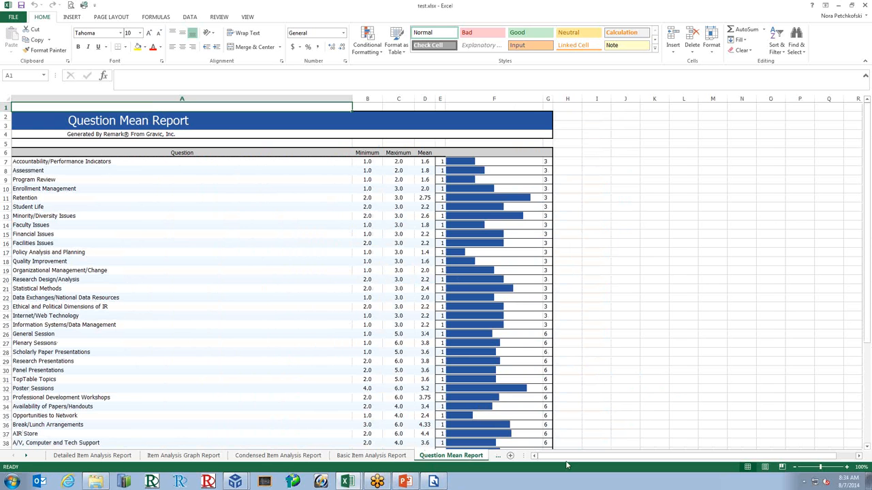
Review the Condensed Item Analysis and Item Analysis Graph sheets again and bring up the Remark Office OMR documents folder.
{"action": "left_click", "coordinate": [307, 456]}
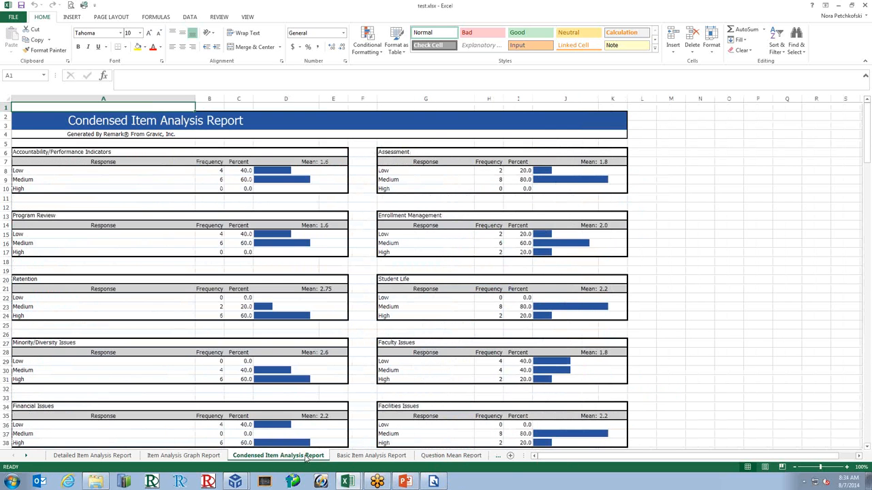
{"action": "left_click", "coordinate": [191, 459]}
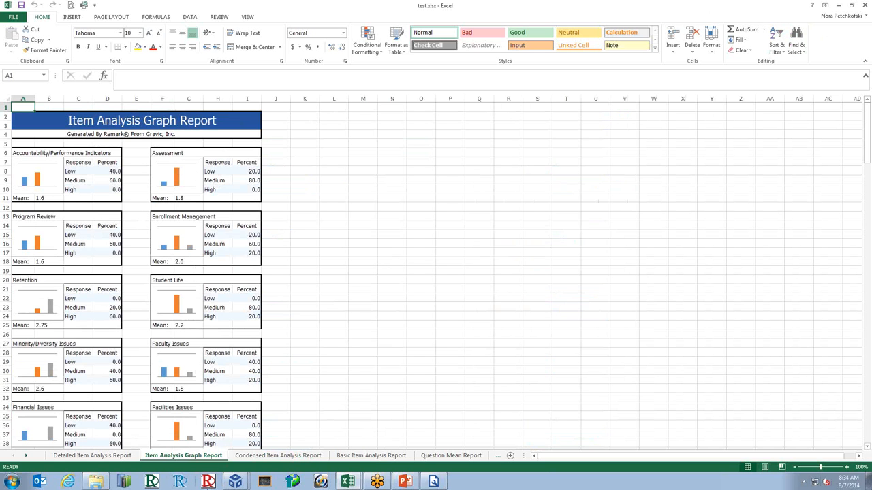
{"action": "left_click", "coordinate": [99, 482]}
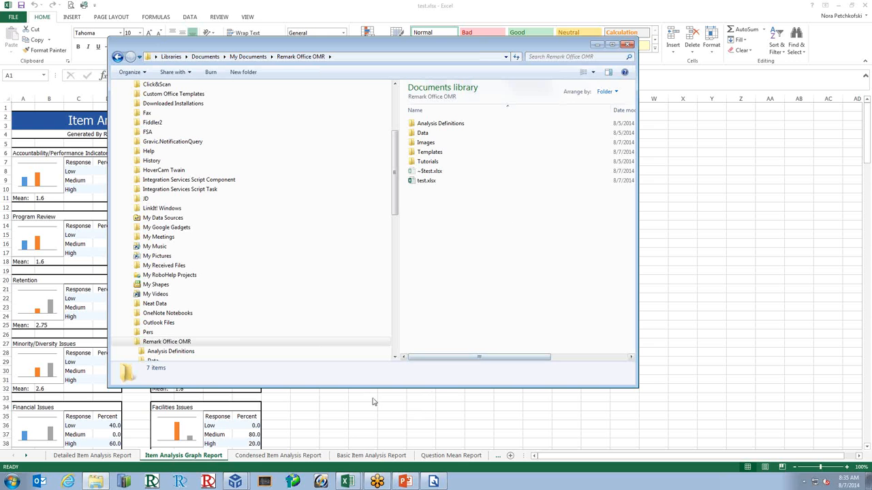
Switch to Remark Quick Stats and close the Advanced Survey window to return to the Forum Evaluation data.
{"action": "mouse_move", "coordinate": [242, 485]}
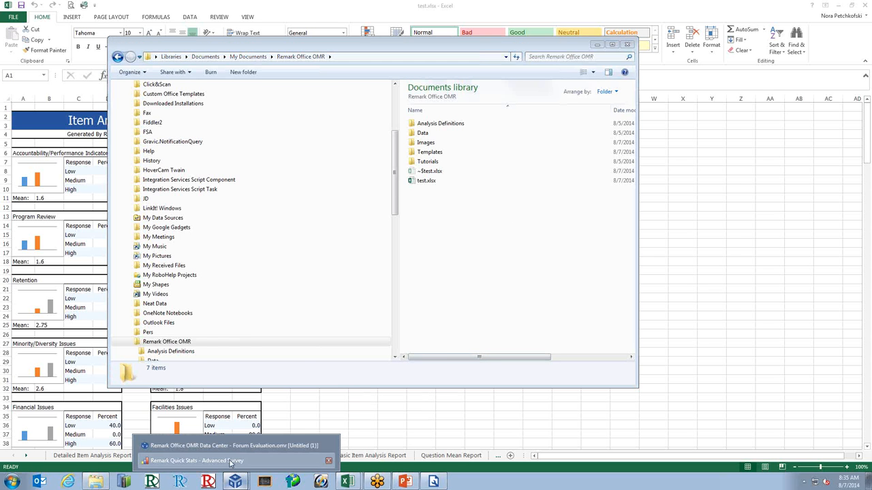
{"action": "left_click", "coordinate": [239, 461]}
{"action": "left_click", "coordinate": [862, 6]}
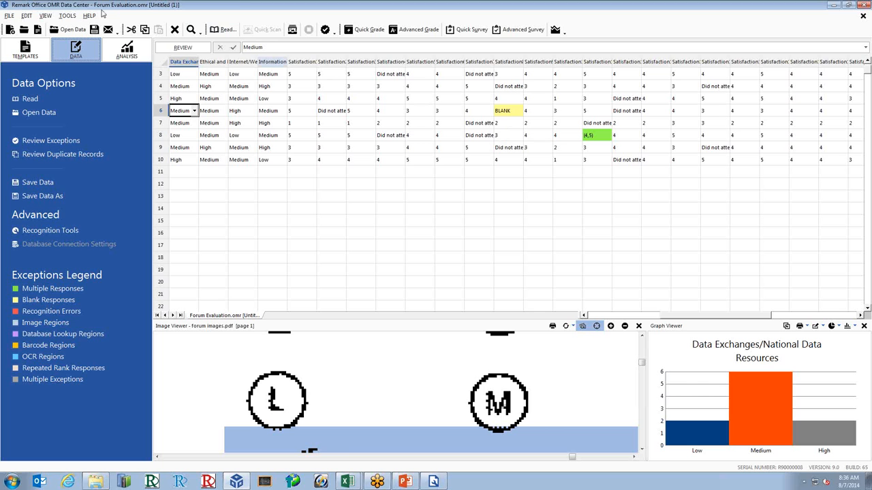
Open the application preferences and view the Speech recognition and software Updates settings.
{"action": "left_click", "coordinate": [67, 15]}
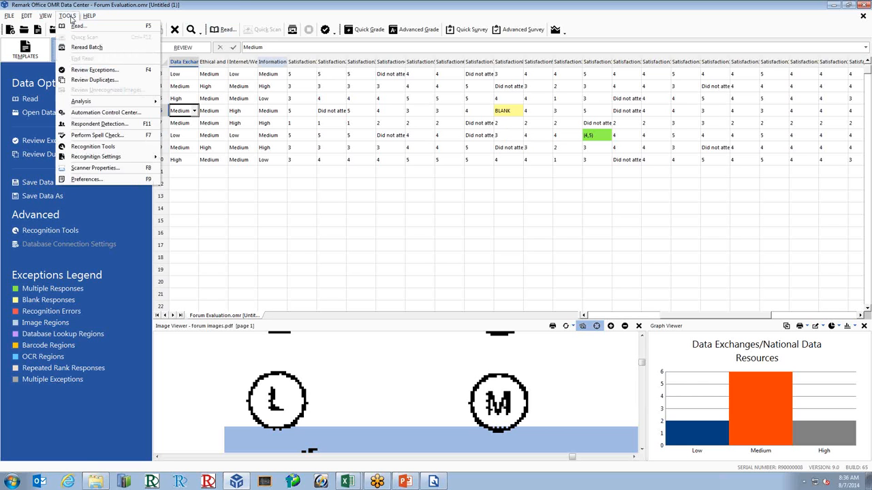
{"action": "left_click", "coordinate": [115, 182]}
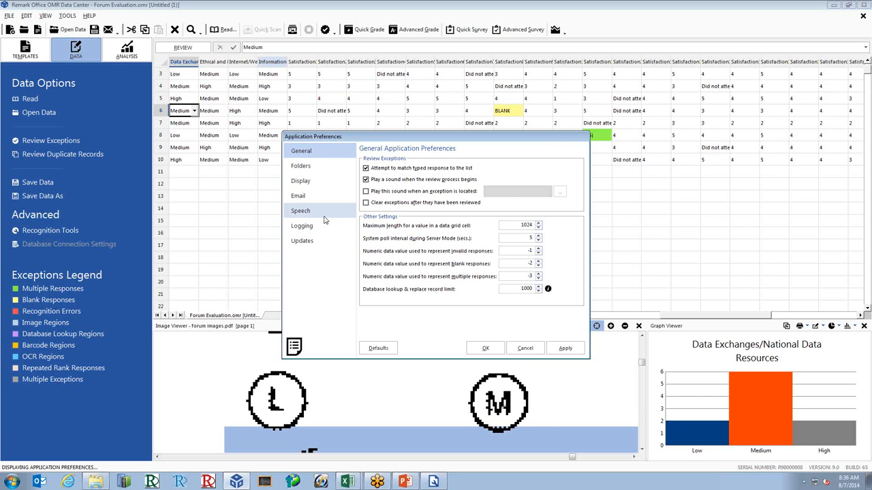
{"action": "left_click", "coordinate": [320, 215]}
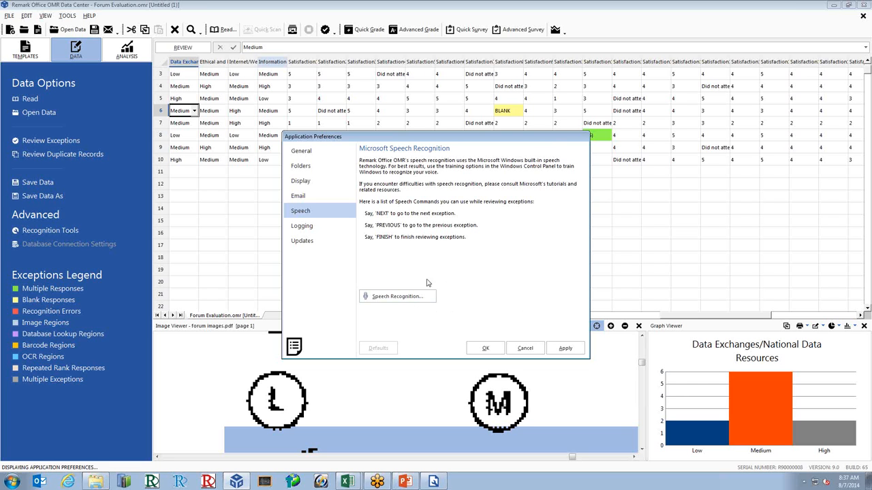
{"action": "left_click", "coordinate": [305, 242]}
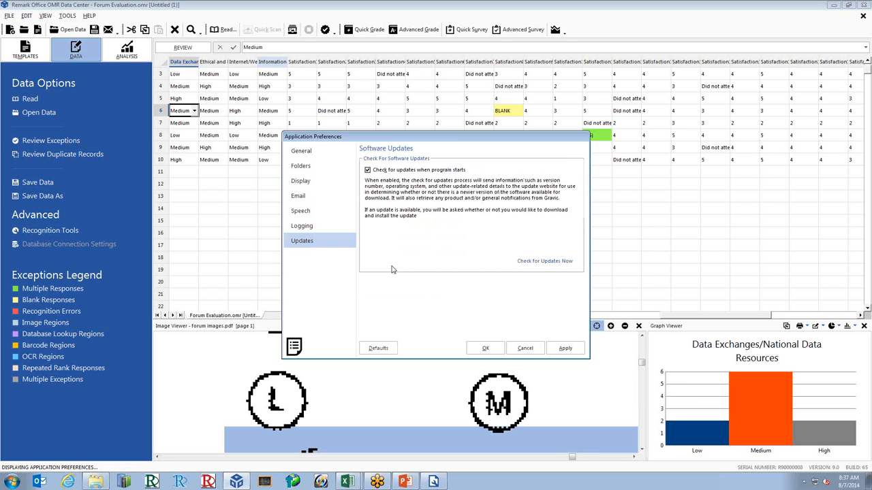
Switch to the PowerPoint slide show and advance to the webinar's contact information slide.
{"action": "left_click", "coordinate": [405, 482]}
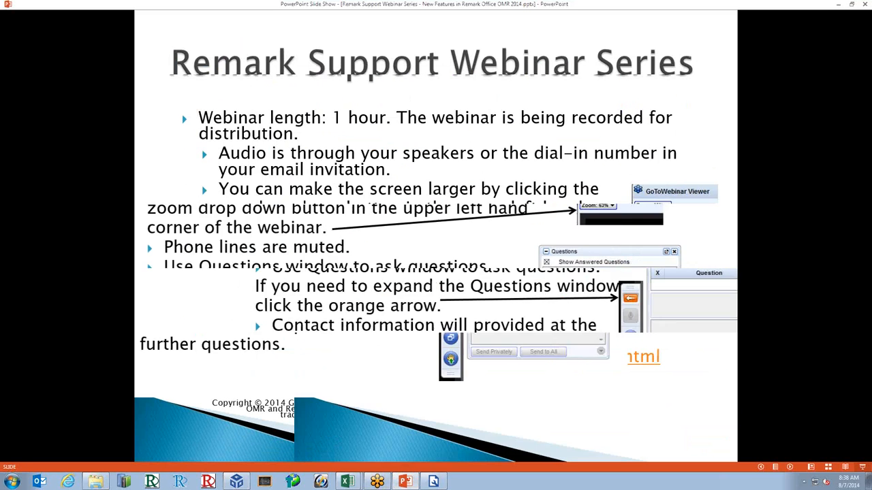
{"action": "key", "text": "Right"}
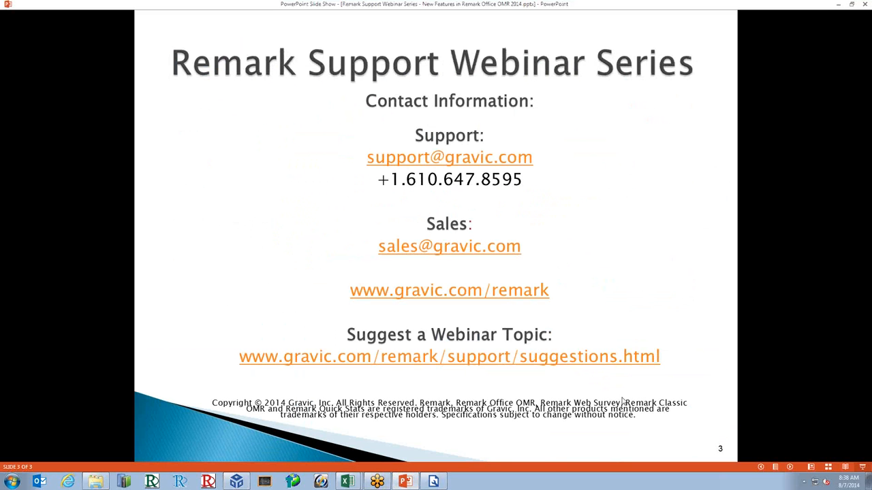